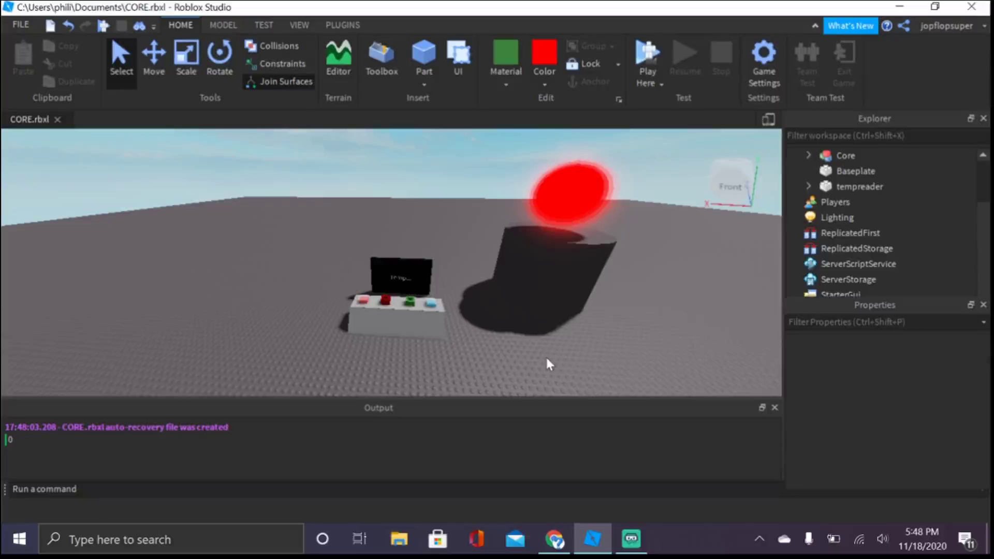
# Step: Clear all messages from the Output log
pyautogui.rightClick(554, 436)
pyautogui.rightClick(526, 458)
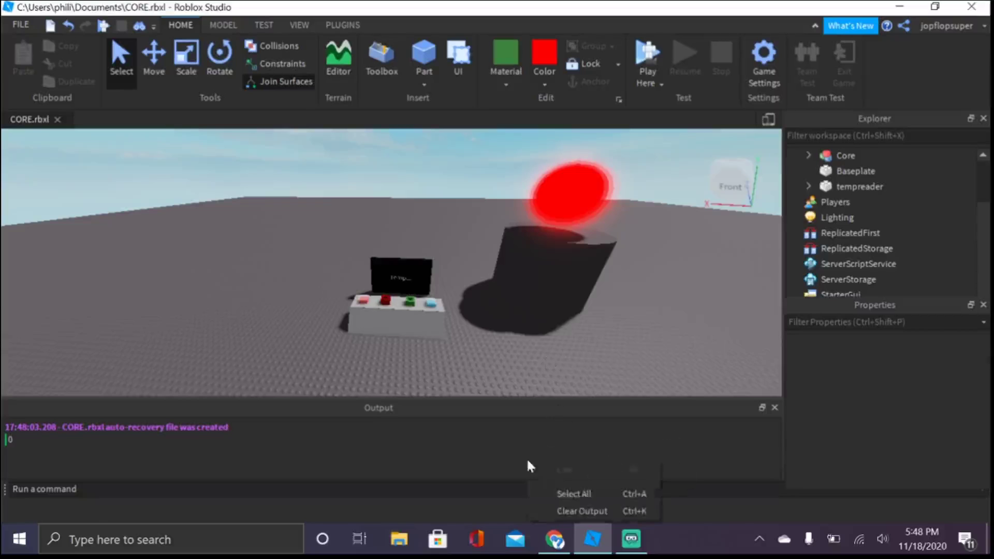
pyautogui.click(558, 497)
pyautogui.rightClick(483, 453)
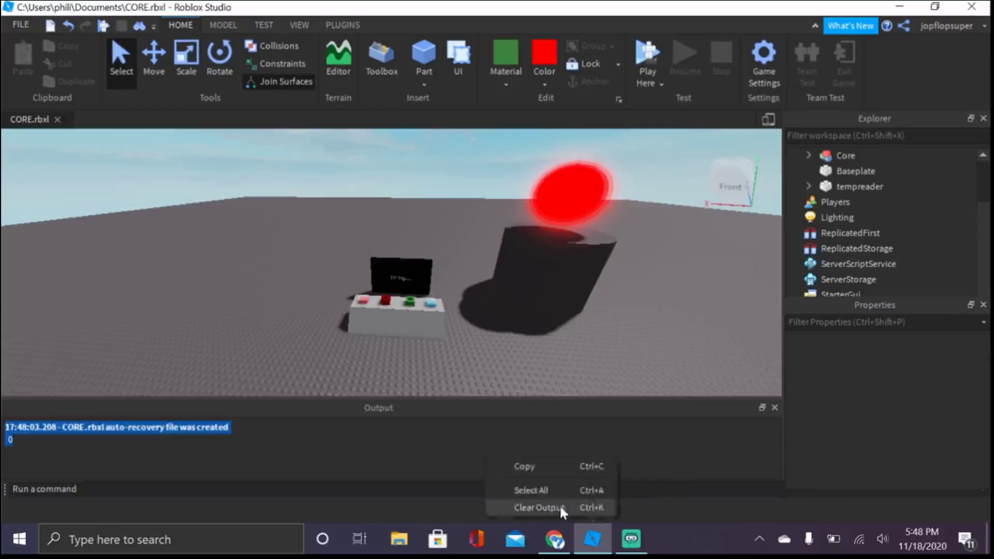
pyautogui.click(544, 507)
# Step: Insert a new block part coloured Cyan on an open area of the baseplate
pyautogui.scroll(10, 481, 323)
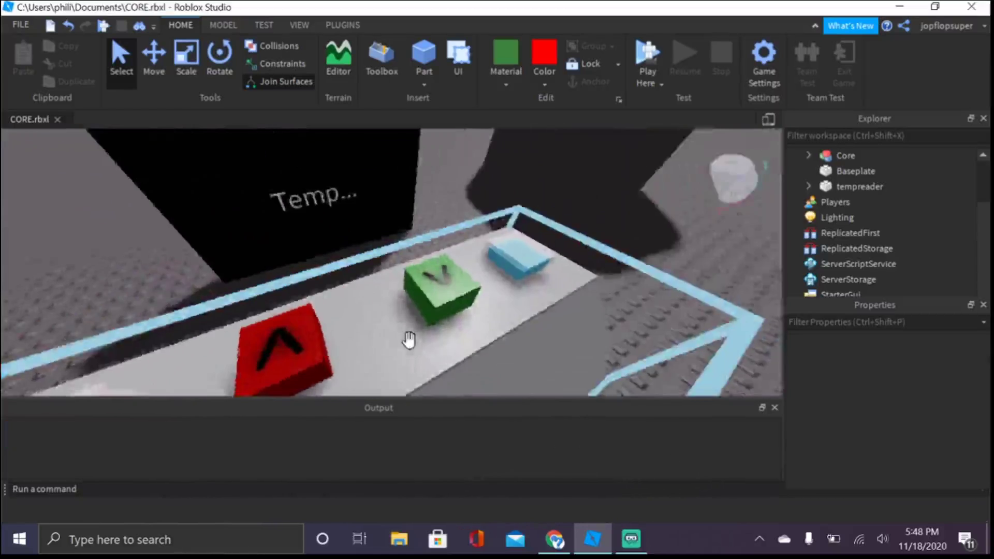
pyautogui.moveTo(409, 341); pyautogui.dragTo(409, 341, button='right')
pyautogui.press('w')
pyautogui.press('w')
pyautogui.press('s')
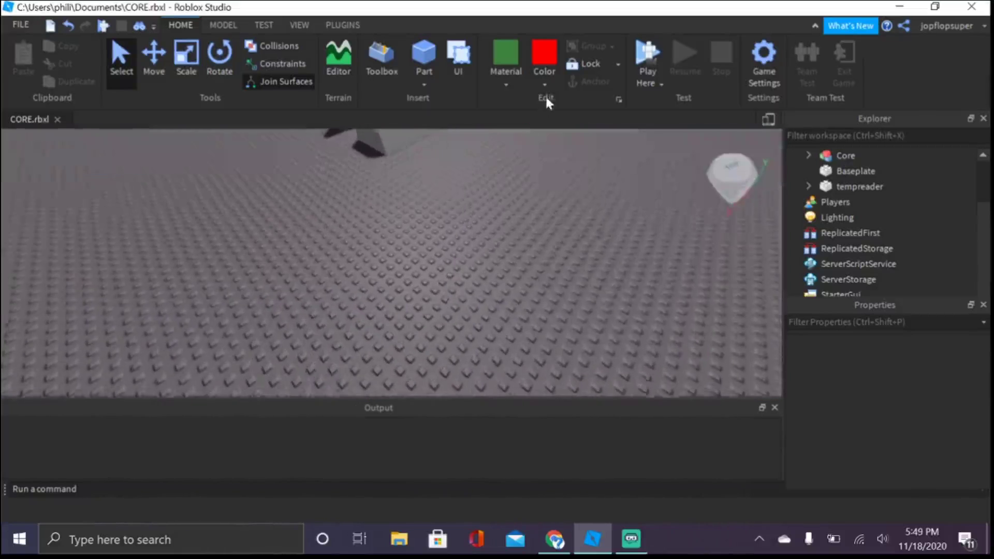
pyautogui.click(544, 85)
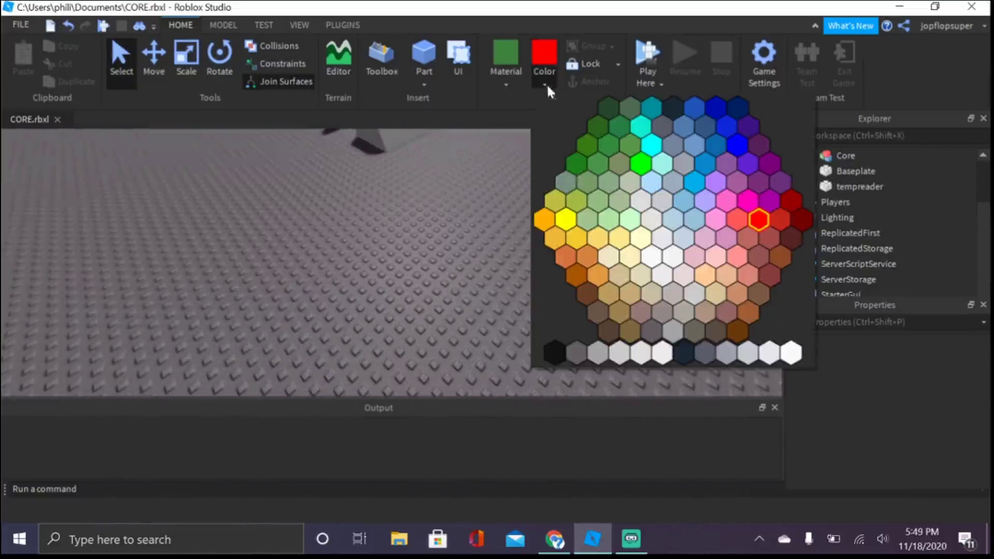
pyautogui.click(694, 182)
pyautogui.click(424, 52)
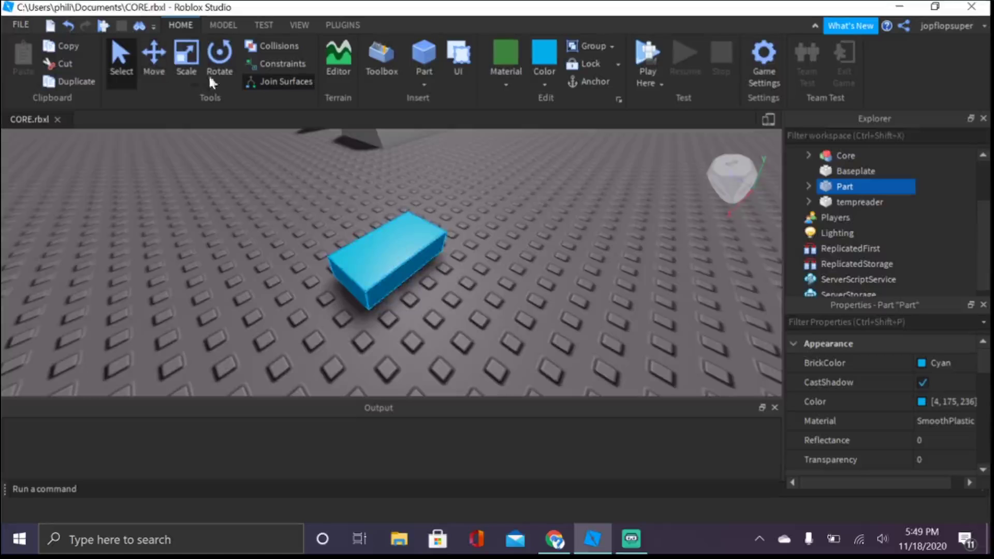
# Step: Scale the cyan part taller, wider and deeper into a large upright block
pyautogui.click(188, 60)
pyautogui.moveTo(388, 228); pyautogui.dragTo(382, 128)
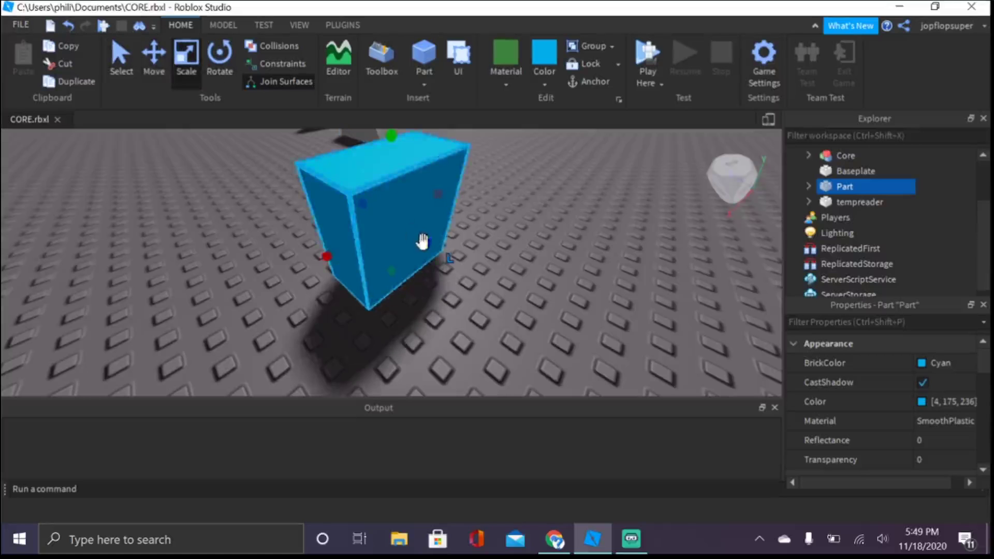
pyautogui.moveTo(422, 242); pyautogui.dragTo(572, 309)
pyautogui.press('s')
pyautogui.press('s')
pyautogui.moveTo(442, 226); pyautogui.dragTo(456, 138)
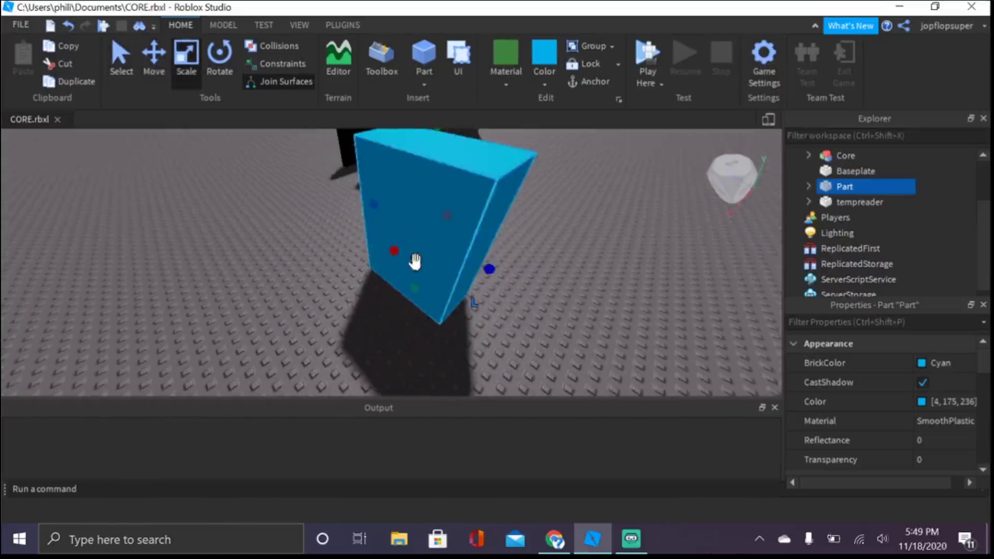
pyautogui.press('s')
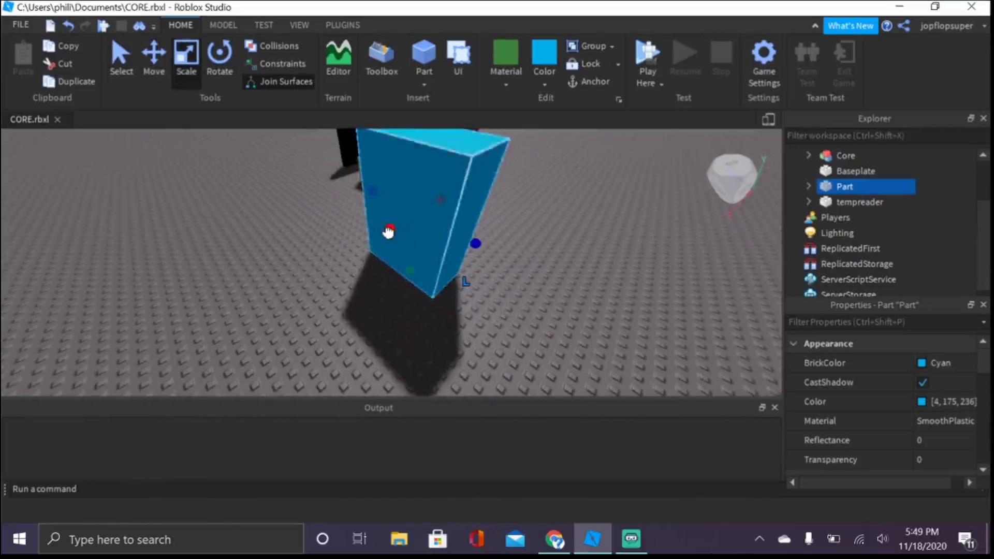
pyautogui.moveTo(389, 232); pyautogui.dragTo(292, 269)
pyautogui.moveTo(292, 269); pyautogui.dragTo(501, 331, button='right')
pyautogui.click(501, 331)
pyautogui.press('w')
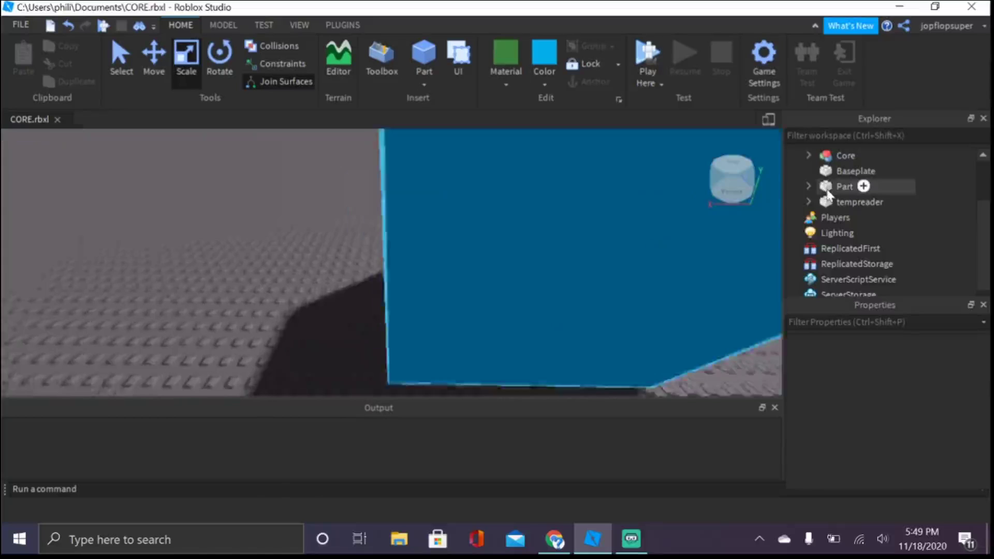
pyautogui.press('s')
# Step: Rename the large cyan part as body
pyautogui.click(828, 193)
pyautogui.rightClick(829, 191)
pyautogui.click(880, 97)
pyautogui.write('body')
pyautogui.press('Return')
# Step: Insert another block part coloured Really red beside the cyan body
pyautogui.moveTo(533, 302); pyautogui.dragTo(557, 310, button='right')
pyautogui.click(589, 315)
pyautogui.press('s')
pyautogui.press('a')
pyautogui.press('w')
pyautogui.click(549, 87)
pyautogui.click(761, 217)
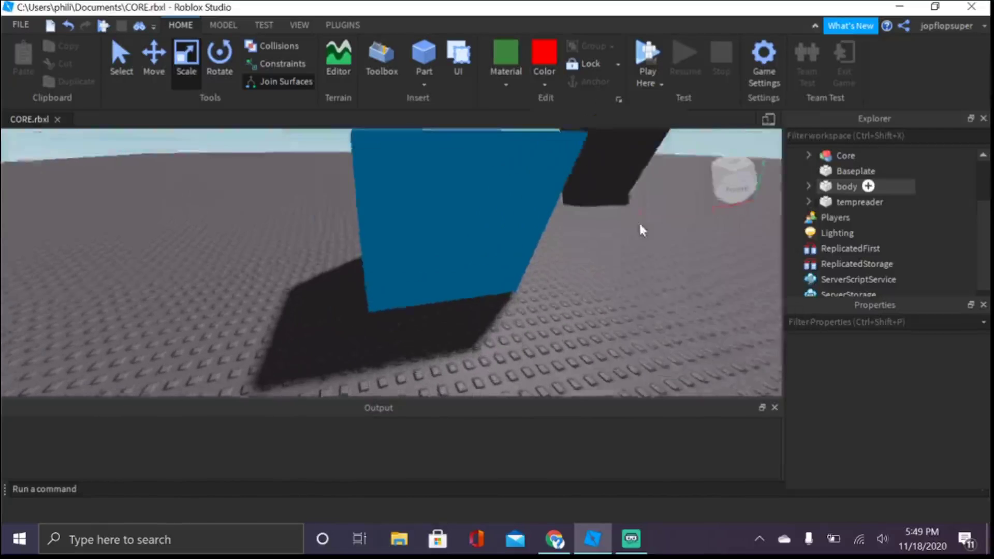
pyautogui.click(436, 65)
# Step: Move the red part from the top of the body onto its vertical front face
pyautogui.press('s')
pyautogui.moveTo(499, 282); pyautogui.dragTo(532, 373, button='right')
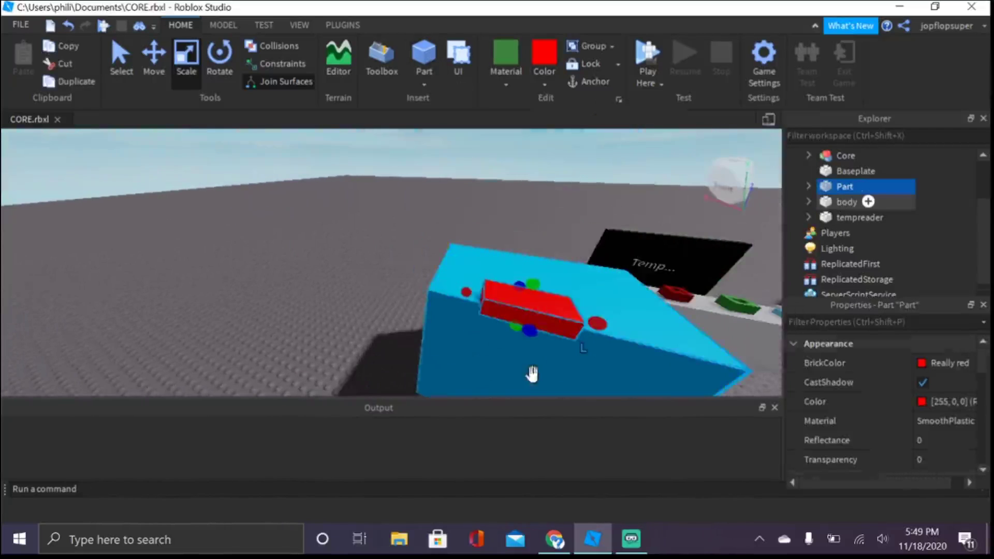
pyautogui.press('s')
pyautogui.moveTo(553, 315); pyautogui.dragTo(559, 243)
pyautogui.press('w')
pyautogui.moveTo(559, 243); pyautogui.dragTo(495, 282, button='right')
pyautogui.press('w')
pyautogui.moveTo(497, 245); pyautogui.dragTo(376, 212)
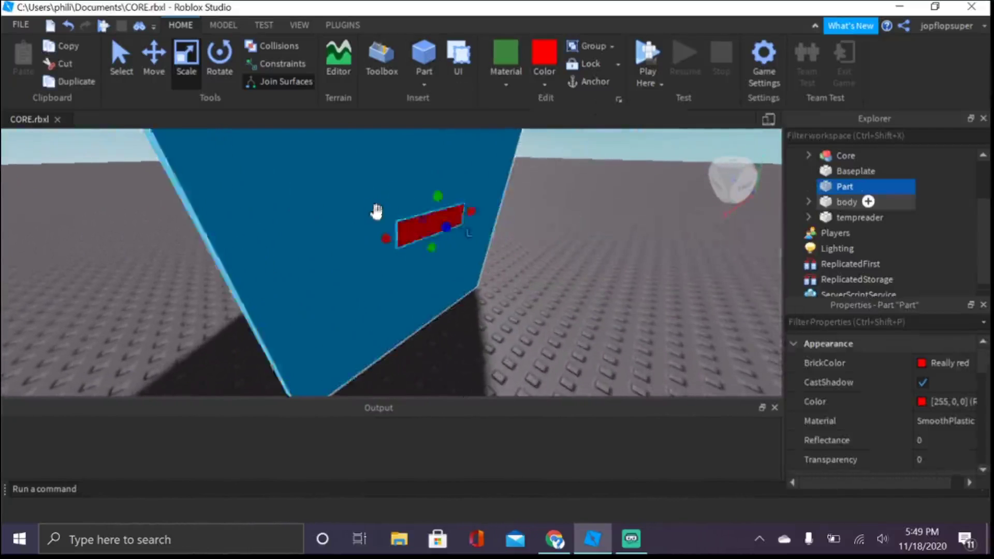
# Step: Scale the red part taller and wider so it forms a rectangular button on the body's front face
pyautogui.press('w')
pyautogui.moveTo(503, 311); pyautogui.dragTo(478, 267, button='right')
pyautogui.press('d')
pyautogui.moveTo(492, 239); pyautogui.dragTo(495, 199)
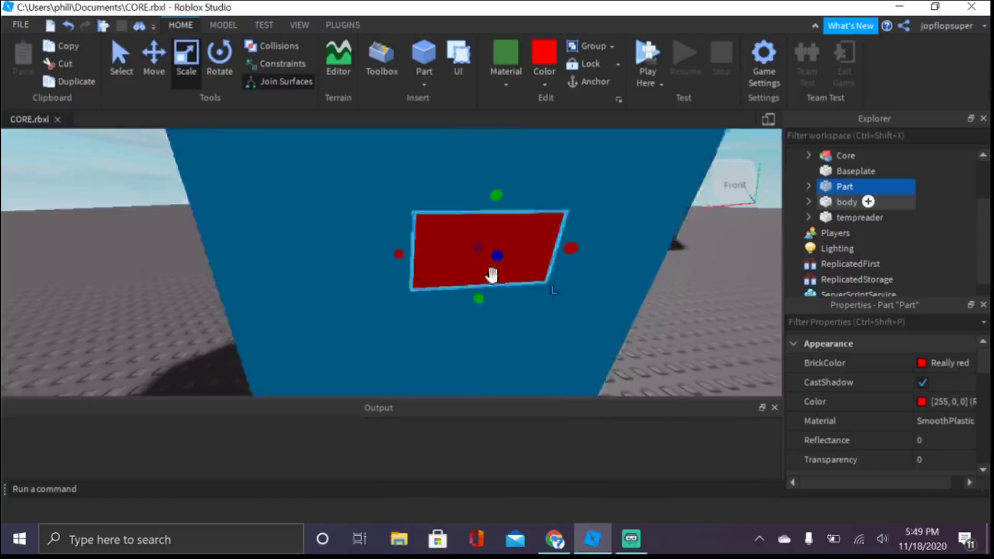
pyautogui.moveTo(477, 297); pyautogui.dragTo(474, 343)
pyautogui.press('s')
pyautogui.moveTo(475, 344); pyautogui.dragTo(429, 282, button='right')
pyautogui.moveTo(399, 265); pyautogui.dragTo(386, 264)
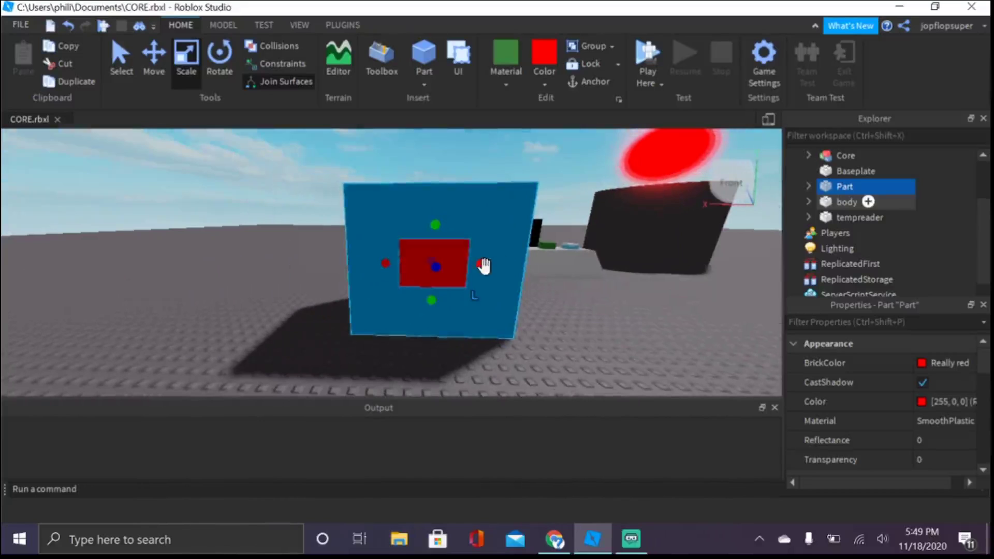
pyautogui.moveTo(483, 263); pyautogui.dragTo(498, 264)
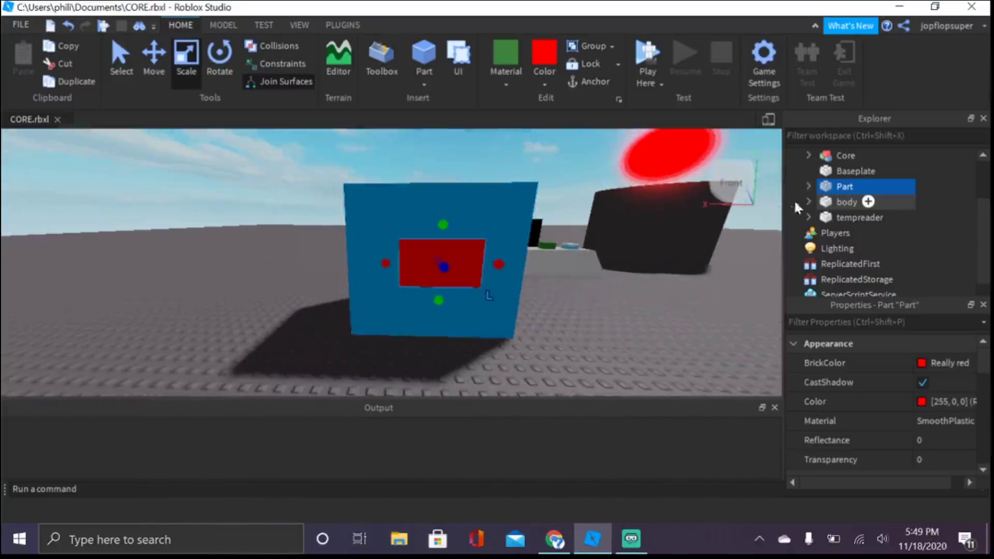
# Step: Rename the red part as Button
pyautogui.rightClick(838, 189)
pyautogui.click(867, 91)
pyautogui.write('Button')
pyautogui.press('Return')
# Step: Group the Button and body parts into one model and rename it Coolant
pyautogui.moveTo(857, 189)
pyautogui.moveTo(944, 196); pyautogui.dragTo(910, 185)
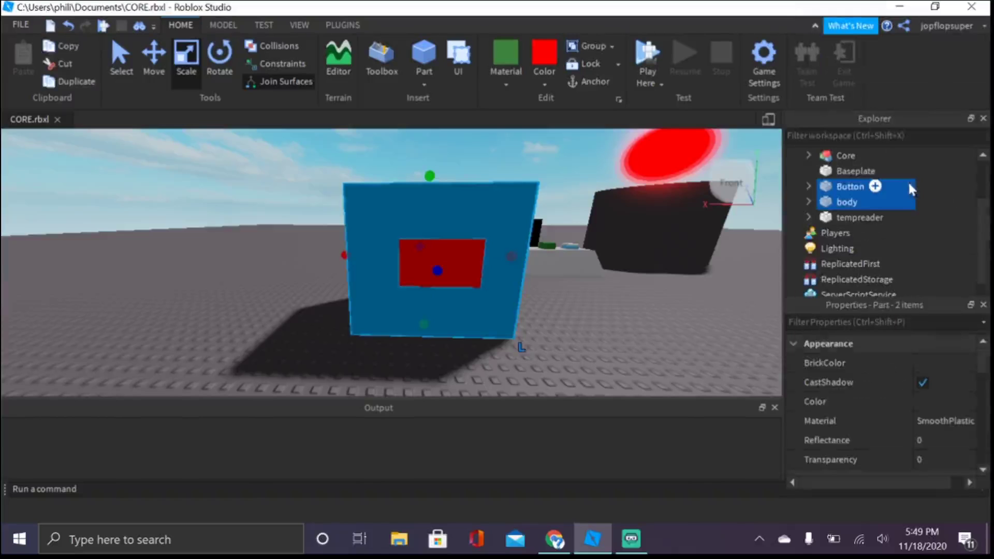
pyautogui.hotkey('ctrl', 'g')
pyautogui.rightClick(865, 182)
pyautogui.click(871, 92)
pyautogui.write('C')
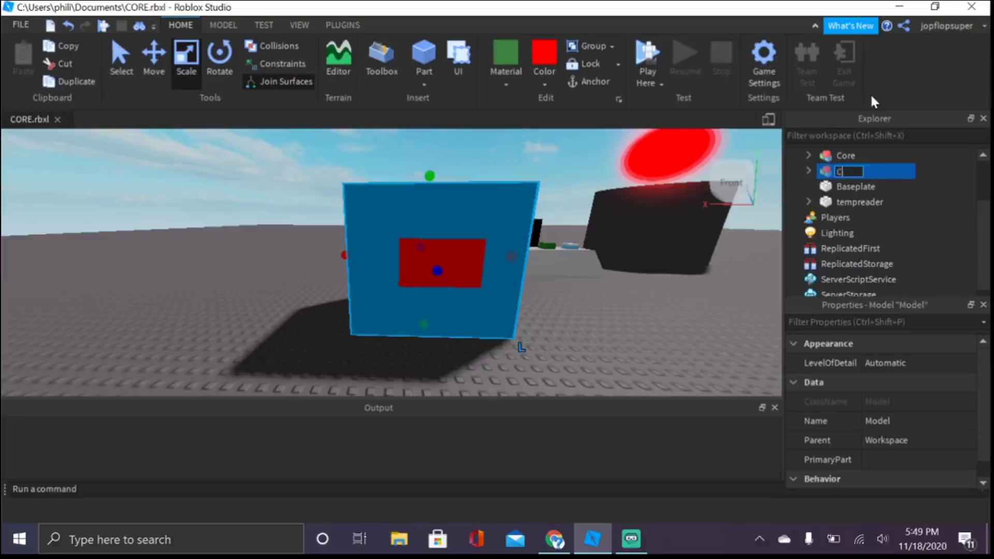
pyautogui.write('oolant')
pyautogui.press('Return')
# Step: Add a ClickDetector to the Button part inside the Coolant model
pyautogui.moveTo(614, 223); pyautogui.dragTo(547, 298, button='right')
pyautogui.scroll(-5, 645, 291)
pyautogui.click(515, 295)
pyautogui.scroll(4, 519, 292)
pyautogui.click(491, 281)
pyautogui.scroll(2, 492, 280)
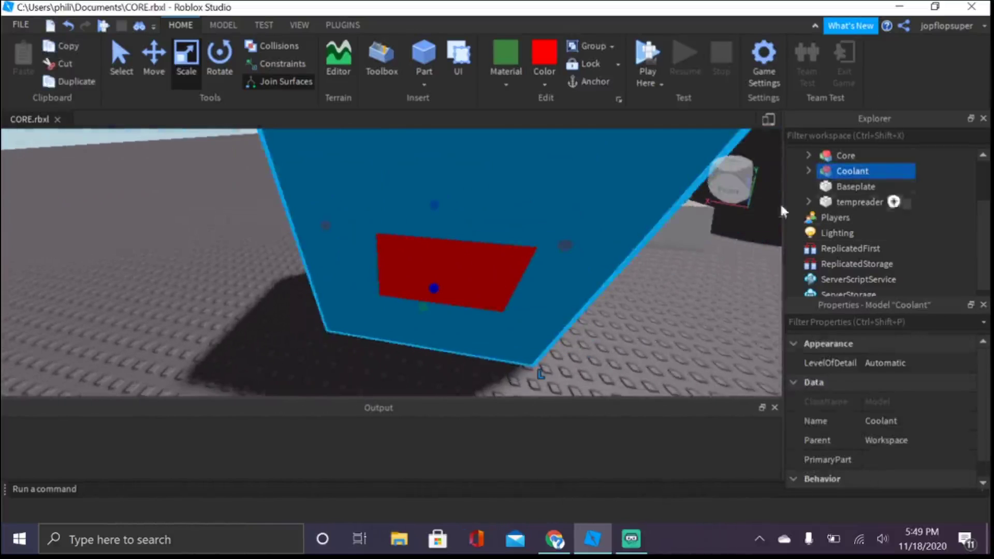
pyautogui.click(808, 171)
pyautogui.click(850, 201)
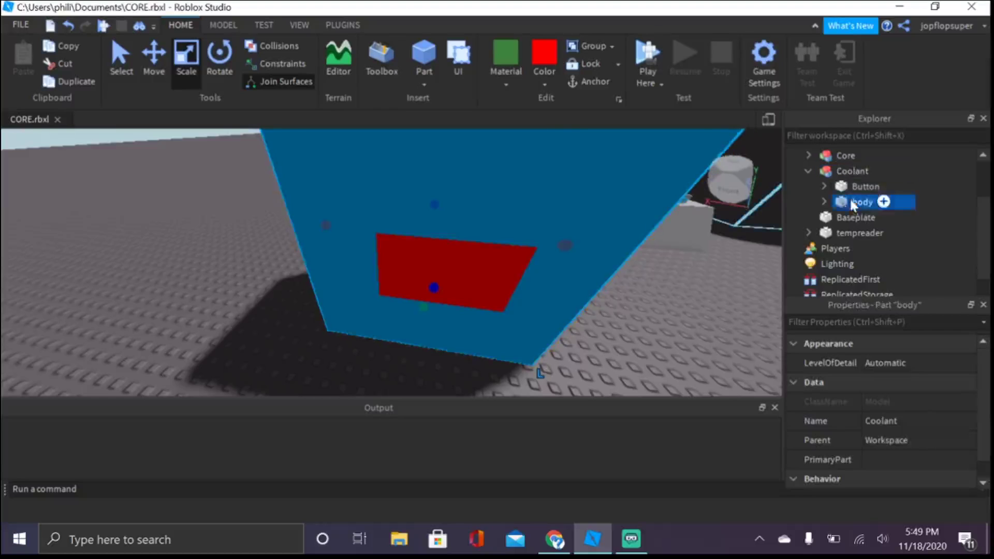
pyautogui.click(834, 187)
pyautogui.click(891, 187)
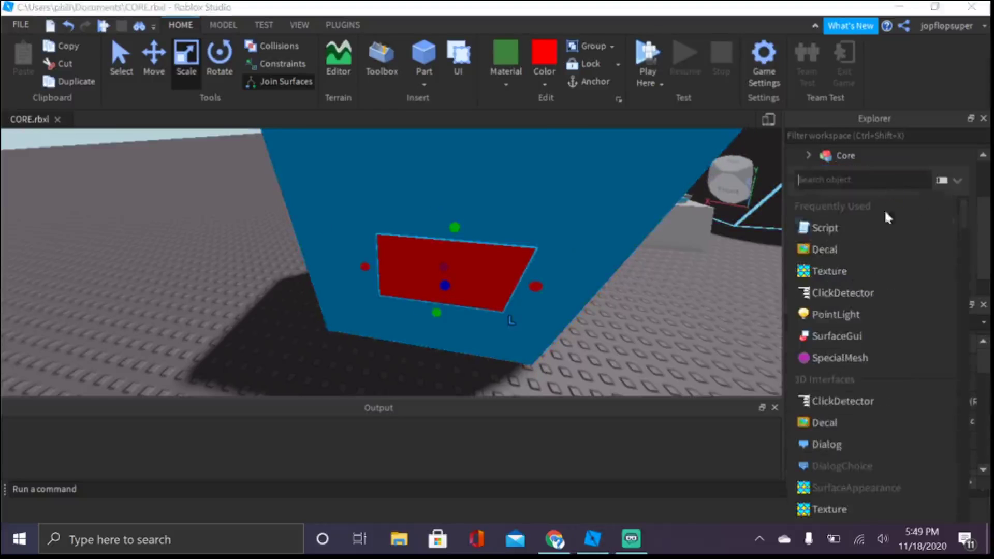
pyautogui.click(850, 292)
# Step: Add a Script to the Button part and delete its default code
pyautogui.click(887, 186)
pyautogui.click(841, 229)
pyautogui.moveTo(182, 152); pyautogui.dragTo(46, 139)
pyautogui.press('BackSpace')
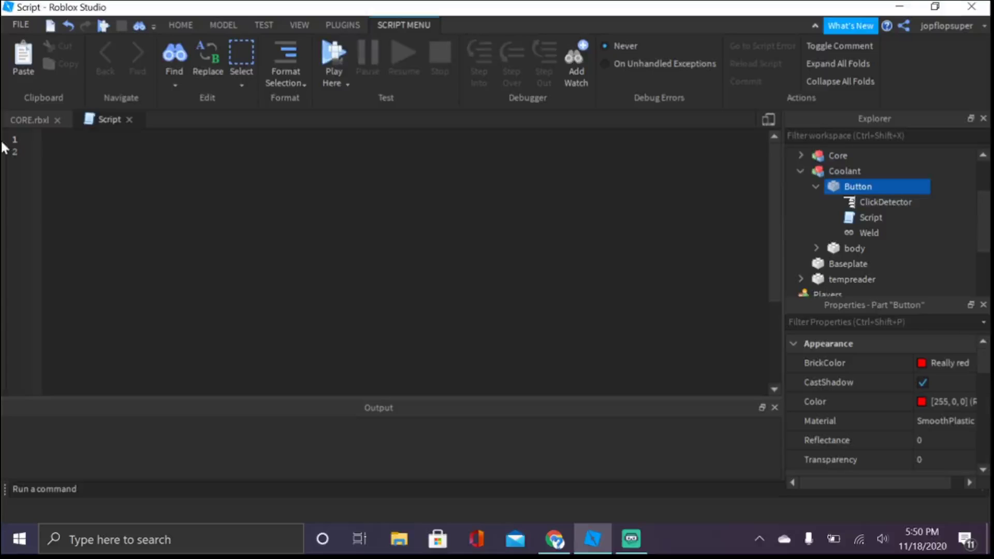
pyautogui.press('Return')
pyautogui.press('Return')
pyautogui.press('Return')
pyautogui.press('Return')
pyautogui.press('Return')
pyautogui.press('Return')
pyautogui.press('Return')
pyautogui.press('Return')
pyautogui.press('Return')
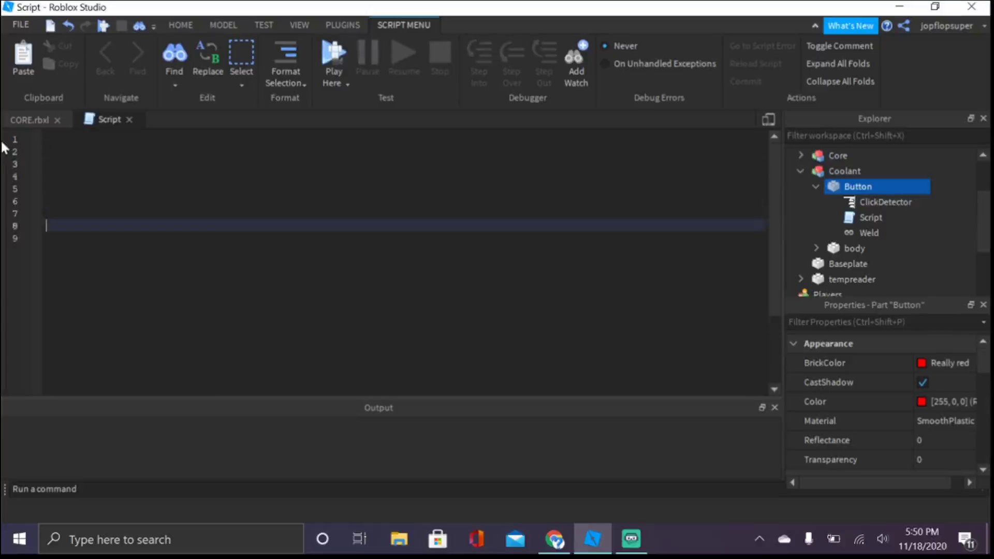
pyautogui.press('BackSpace')
pyautogui.press('BackSpace')
pyautogui.press('BackSpace')
pyautogui.press('BackSpace')
pyautogui.press('BackSpace')
pyautogui.press('BackSpace')
pyautogui.press('BackSpace')
pyautogui.press('BackSpace')
pyautogui.press('BackSpace')
# Step: Declare an empty local function named I, starting on line 2 of the script
pyautogui.press('Return')
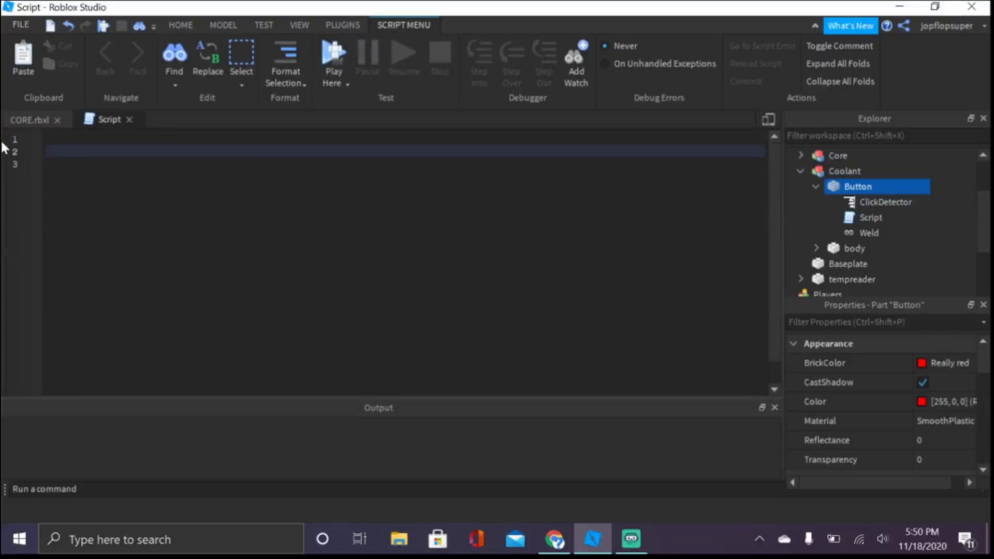
pyautogui.write('local')
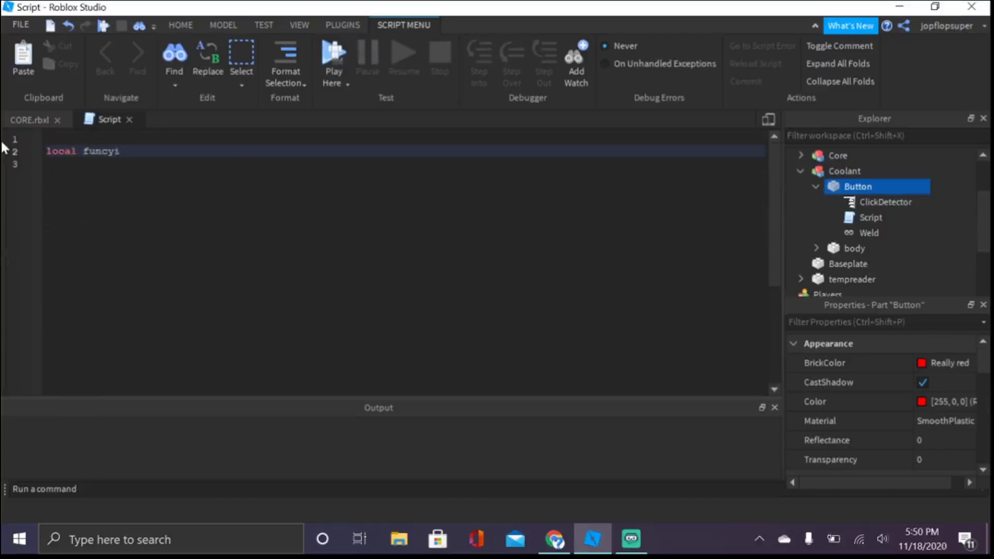
pyautogui.write(' function')
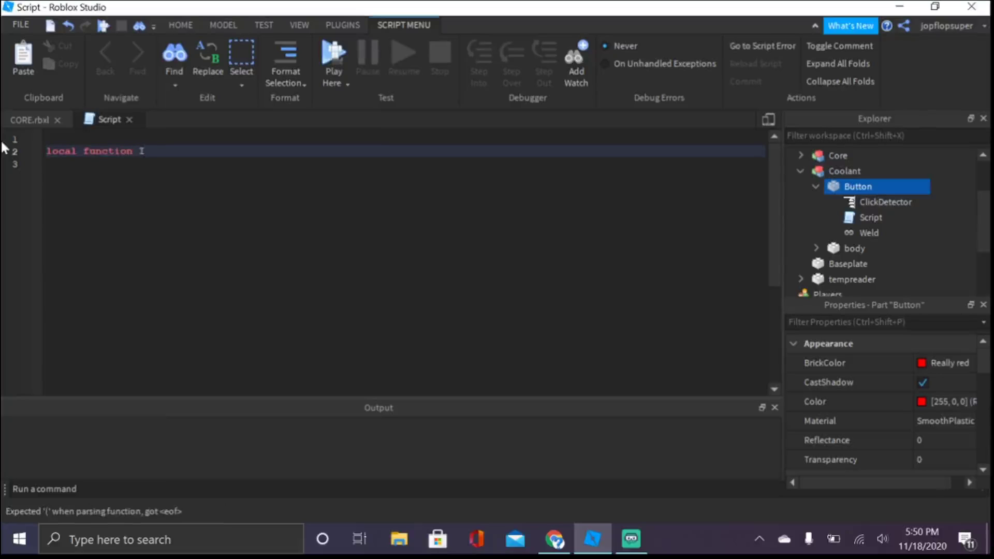
pyautogui.write(' I (')
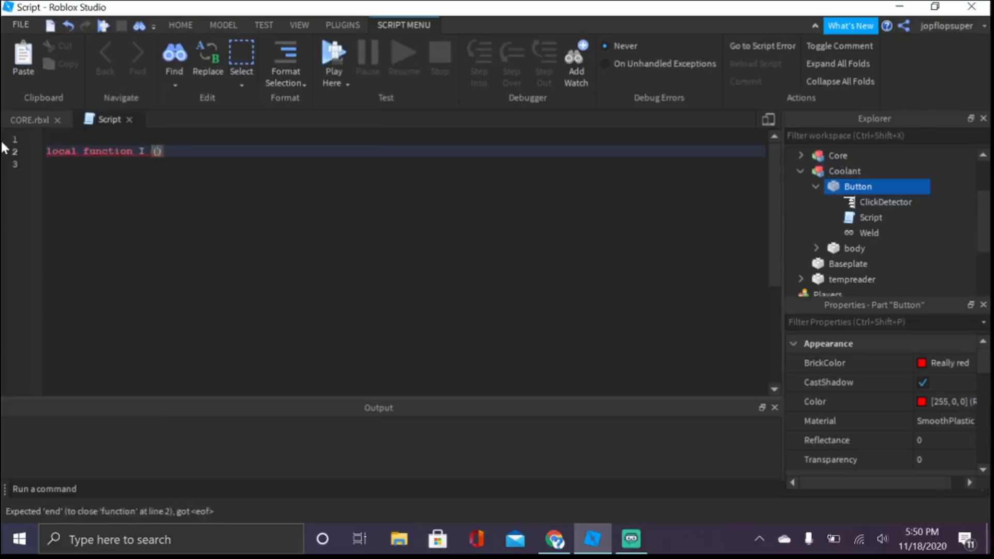
pyautogui.press('Return')
pyautogui.press('Return')
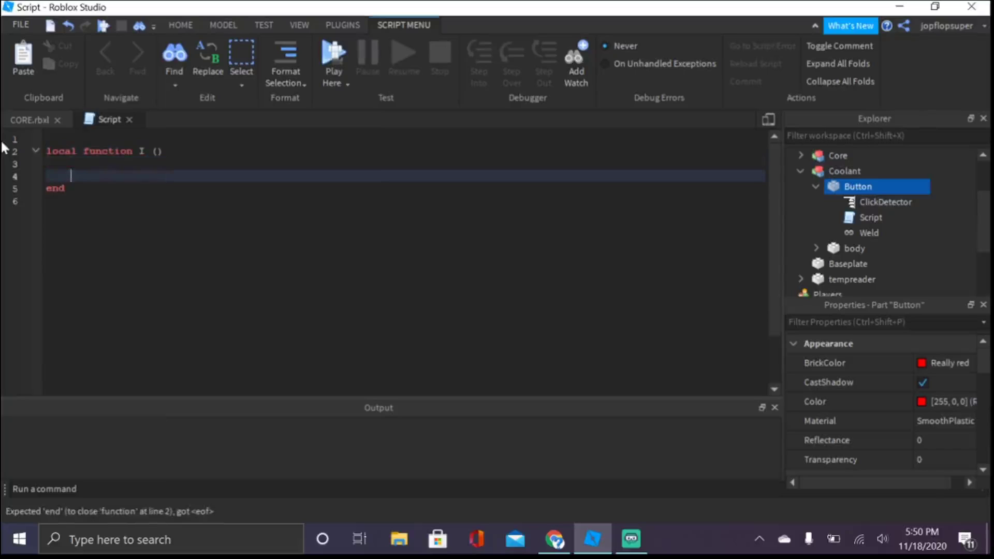
# Step: Declare the variable local clicked = false on line 1, above the function
pyautogui.click(40, 137)
pyautogui.write('local clicked')
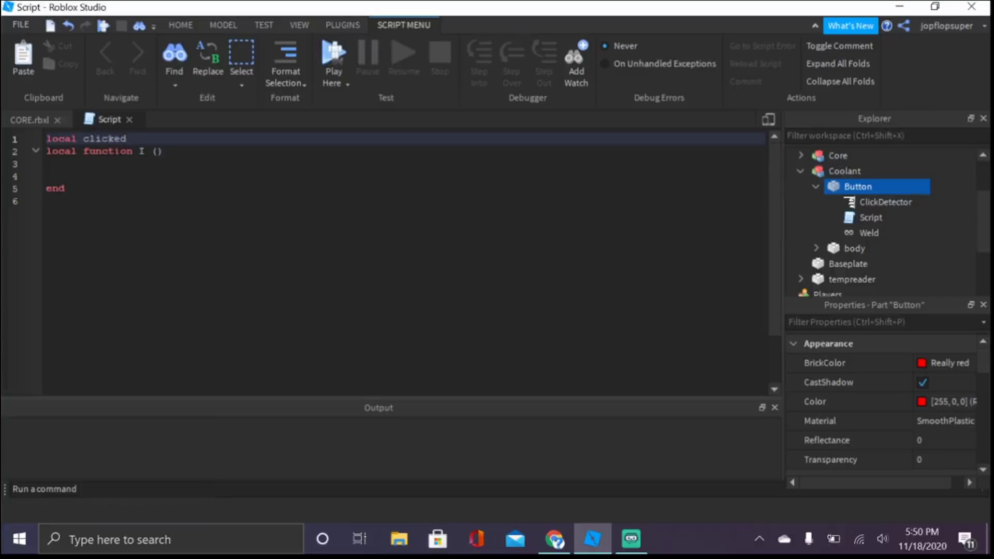
pyautogui.write(' = false')
# Step: Add blank lines below the function's end so the script continues on line 15
pyautogui.click(48, 201)
pyautogui.press('Return')
pyautogui.press('Return')
pyautogui.press('Return')
pyautogui.press('Return')
pyautogui.press('Return')
pyautogui.press('Return')
pyautogui.press('Return')
pyautogui.press('Return')
pyautogui.press('Return')
pyautogui.press('Return')
pyautogui.press('Return')
pyautogui.press('Return')
pyautogui.press('Return')
pyautogui.press('Return')
pyautogui.press('BackSpace')
pyautogui.press('BackSpace')
pyautogui.press('BackSpace')
pyautogui.press('BackSpace')
pyautogui.press('BackSpace')
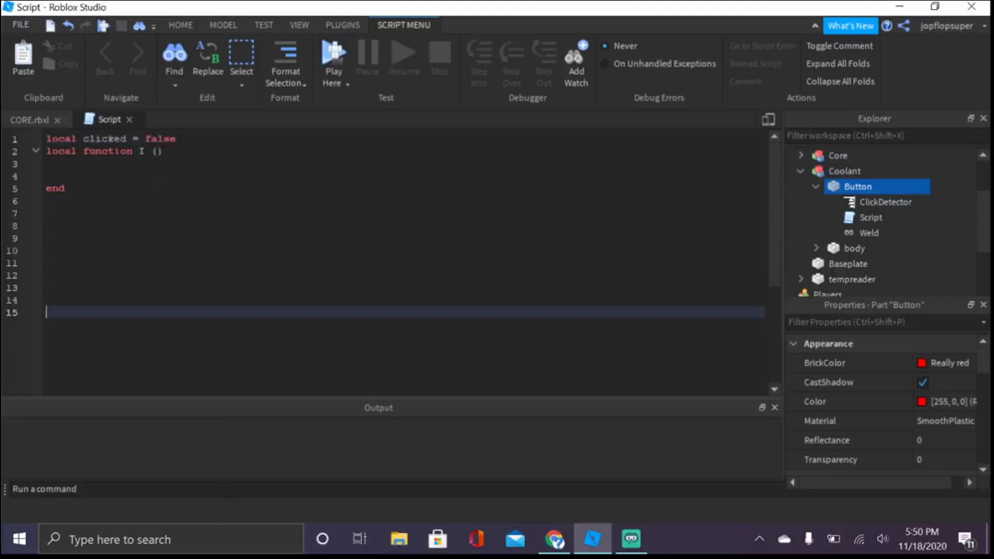
# Step: On line 15, connect the parent's ClickDetector to the function with script.Parent.ClickDetector.MouseClick:Connect(I)
pyautogui.write('script.Parent')
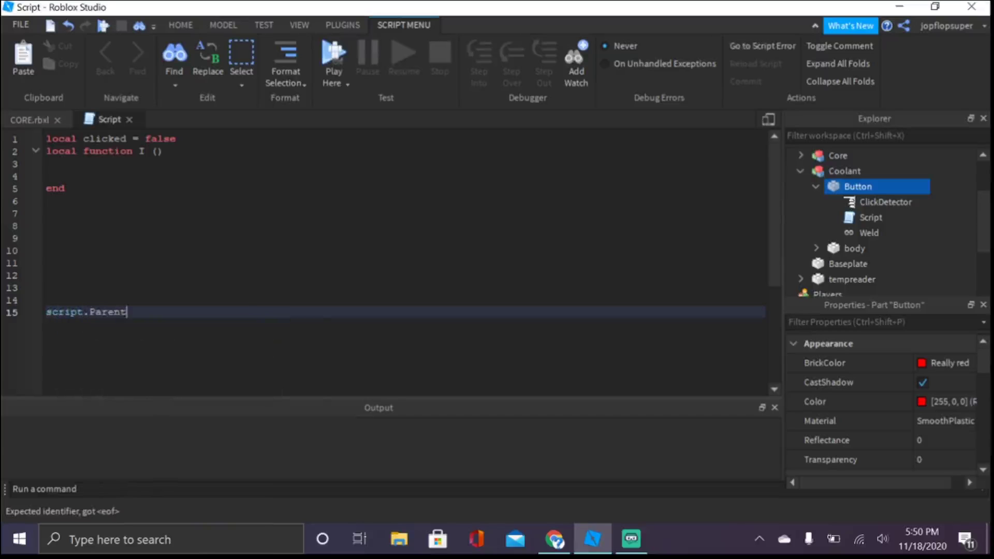
pyautogui.write('.')
pyautogui.write('C')
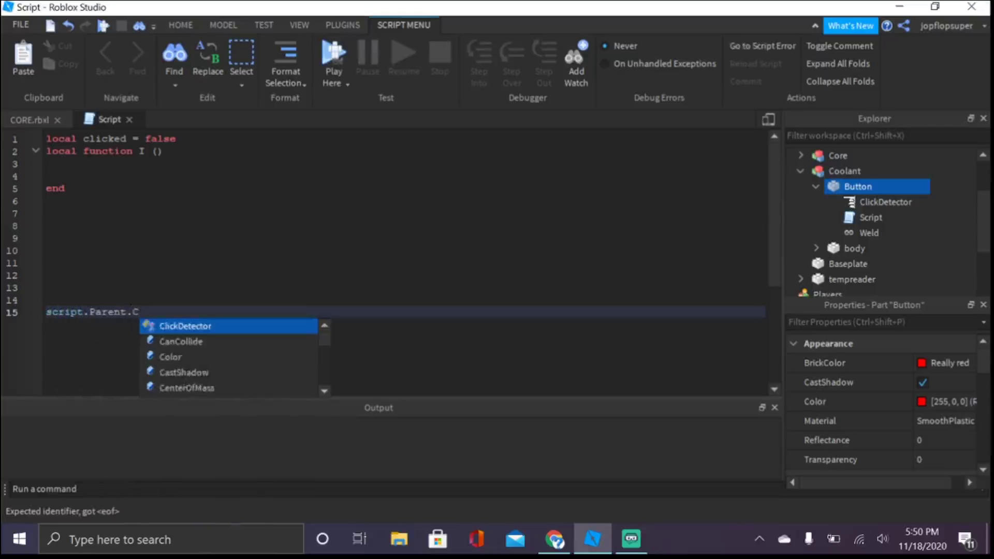
pyautogui.write('lickDetector:')
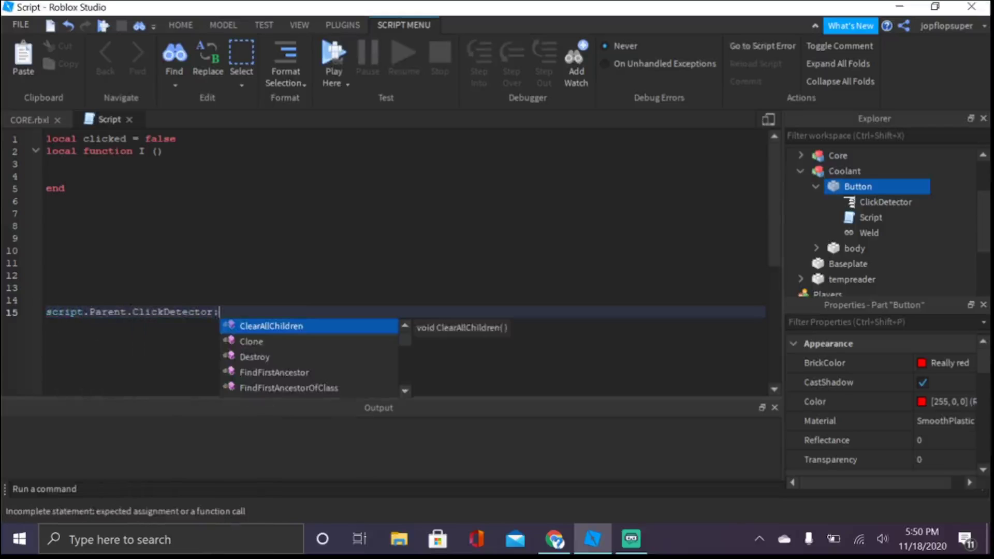
pyautogui.press('BackSpace')
pyautogui.write('.C')
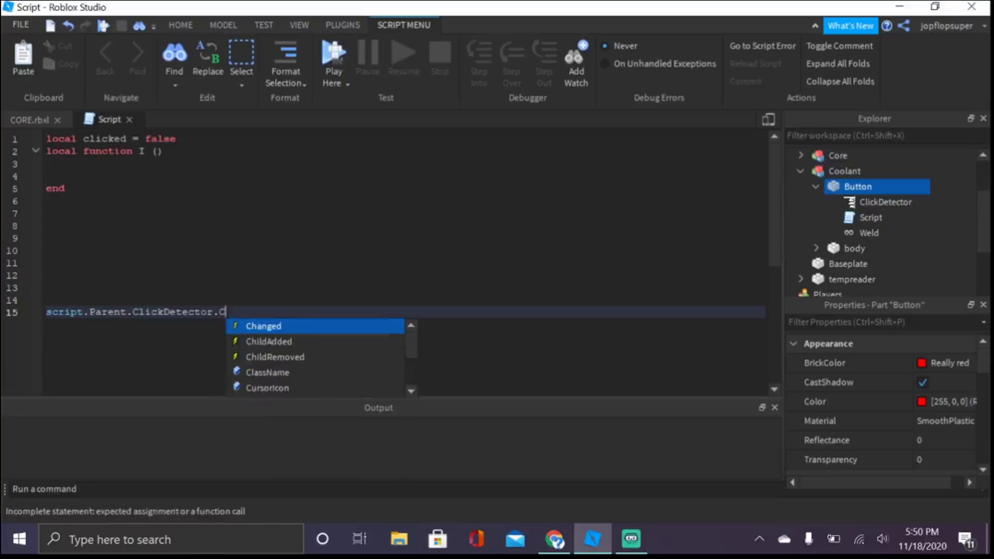
pyautogui.write('lick')
pyautogui.press('Tab')
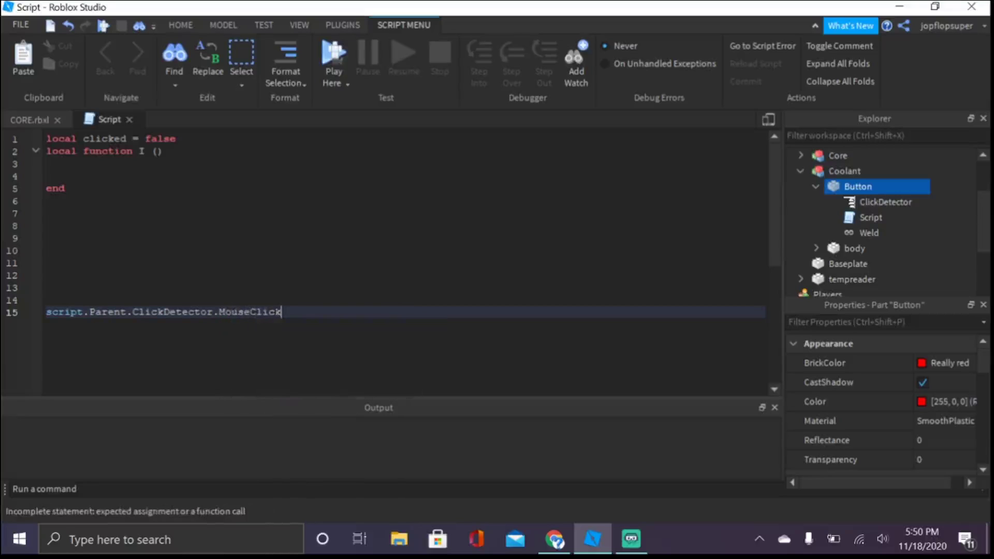
pyautogui.write(':')
pyautogui.press('Tab')
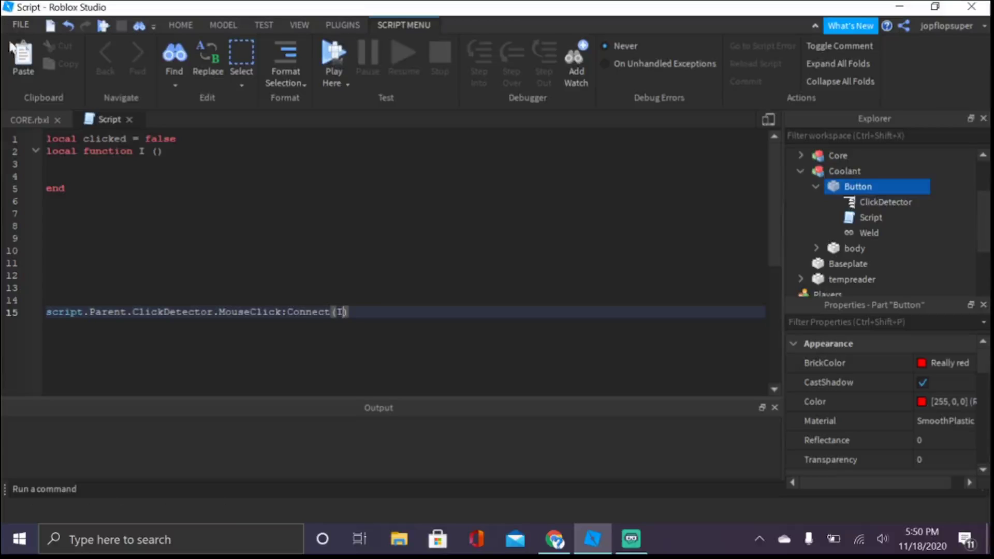
pyautogui.doubleClick(141, 151)
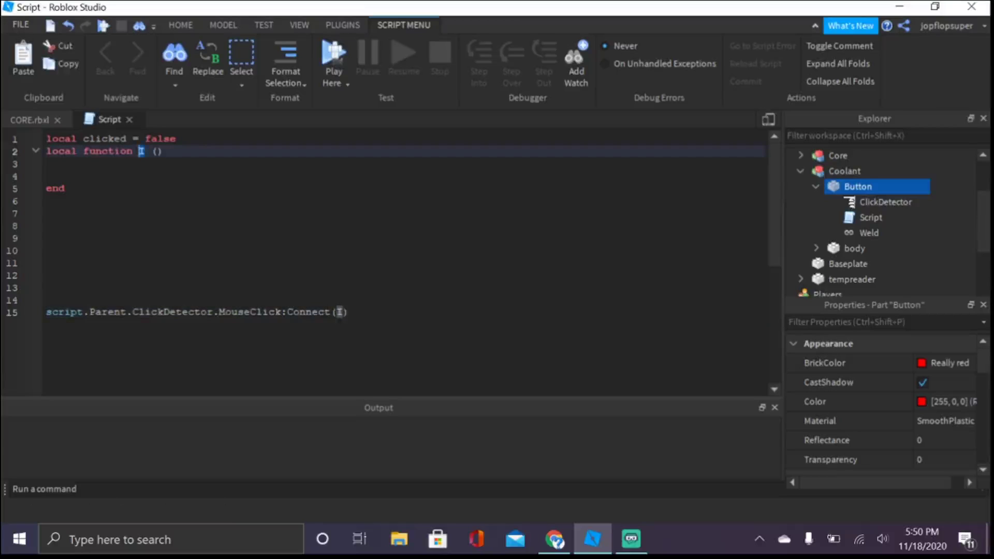
# Step: Inside function I, add an if clicked == false then block with blank lines in its body
pyautogui.click(71, 177)
pyautogui.press('Return')
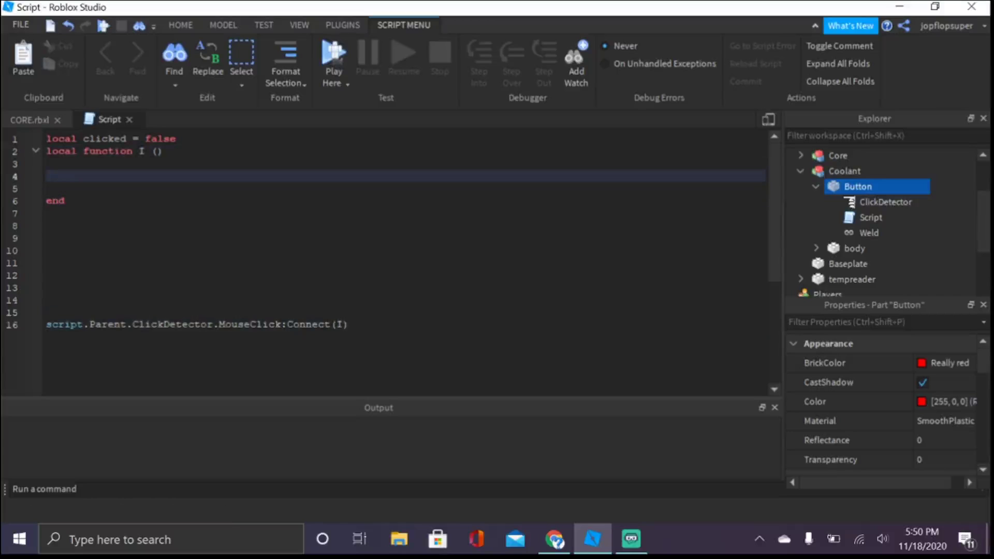
pyautogui.write('if')
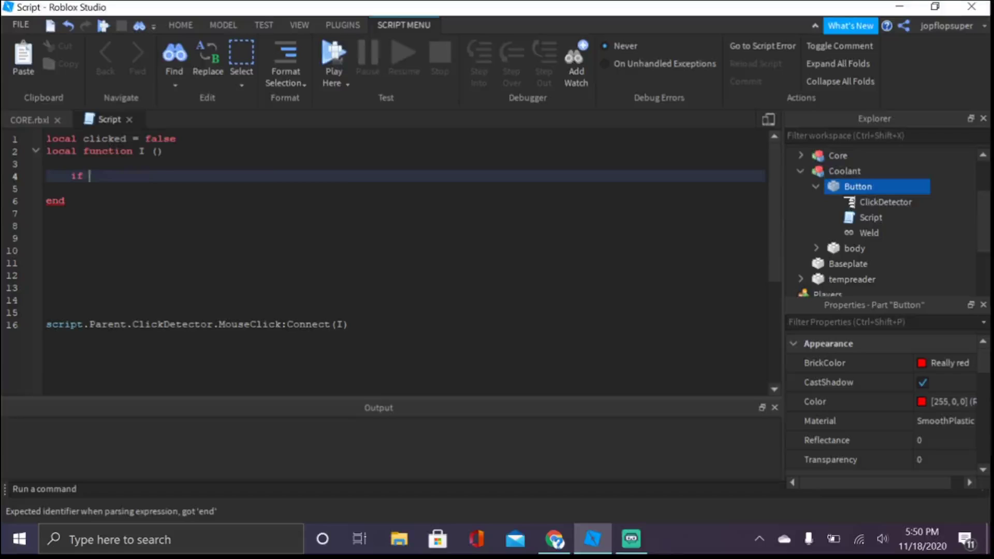
pyautogui.write(' clicked')
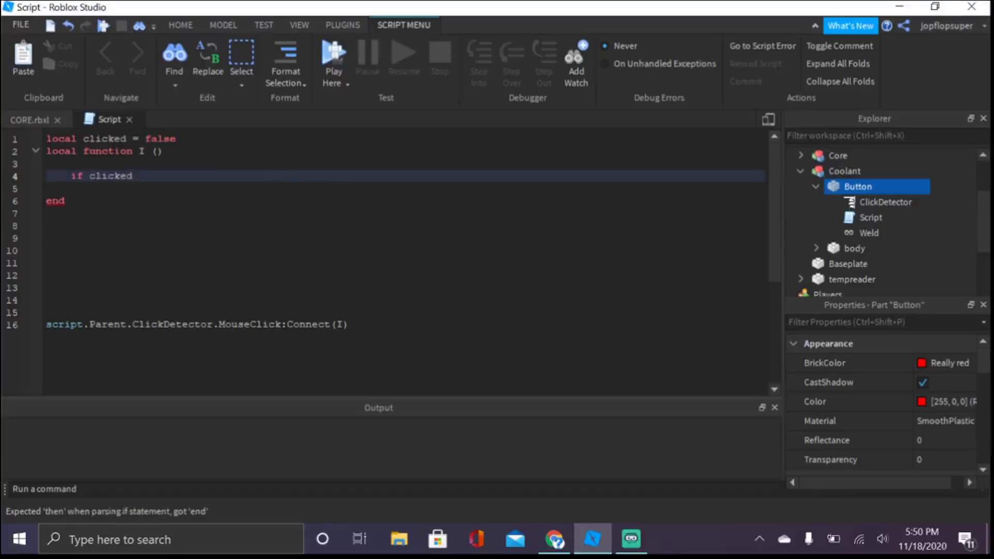
pyautogui.write('== false then')
pyautogui.press('Return')
pyautogui.press('Return')
pyautogui.press('Return')
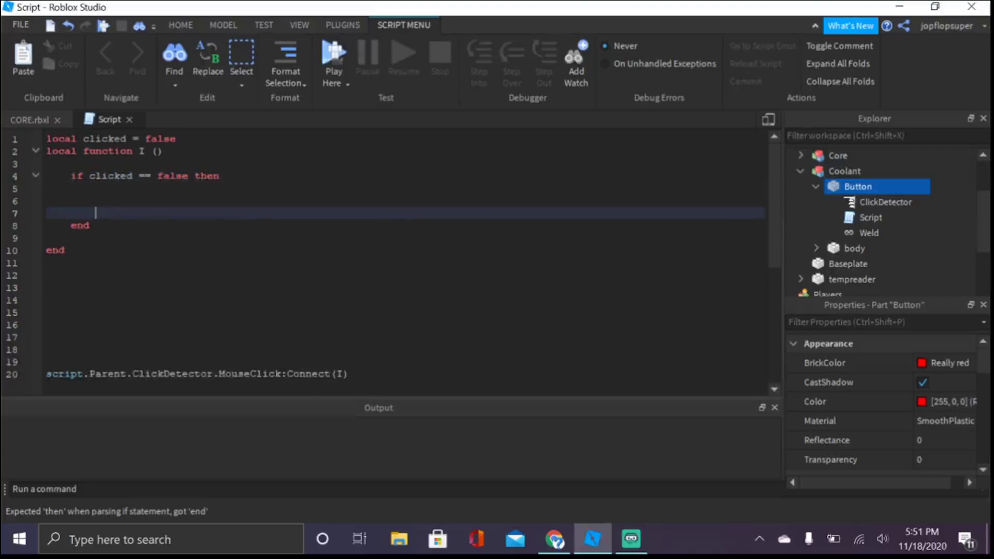
# Step: Add an else branch to the if block that sets clicked = false
pyautogui.write('else')
pyautogui.press('Return')
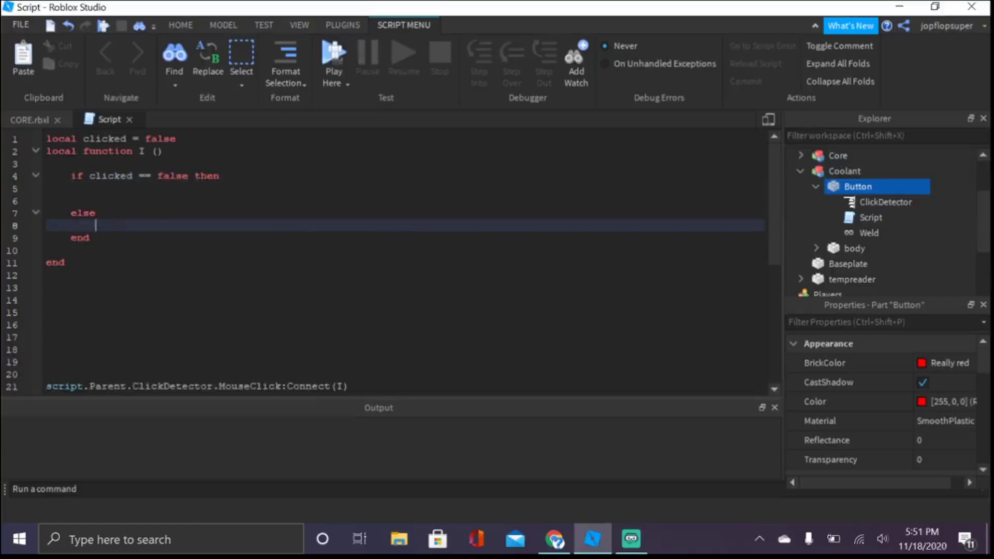
pyautogui.write('clicked')
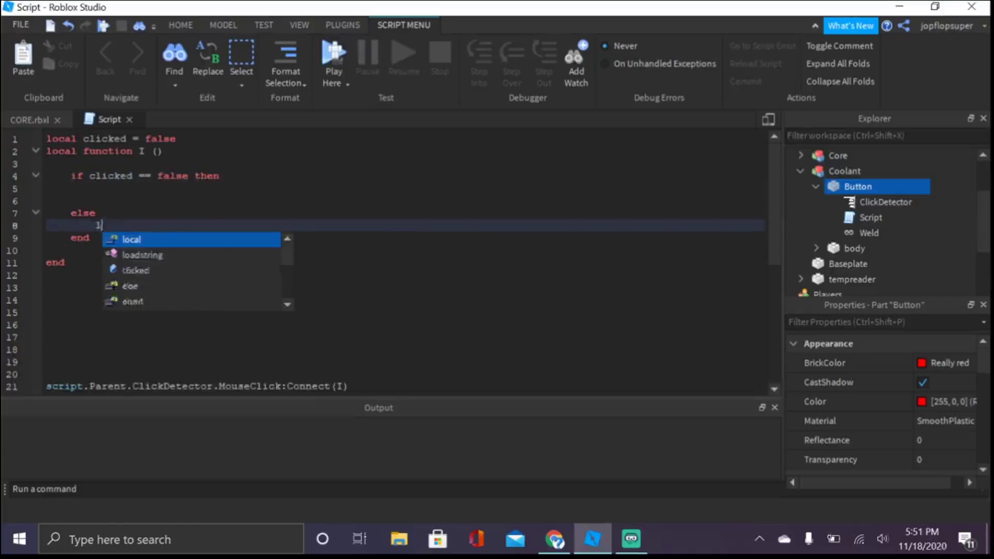
pyautogui.write(' = false')
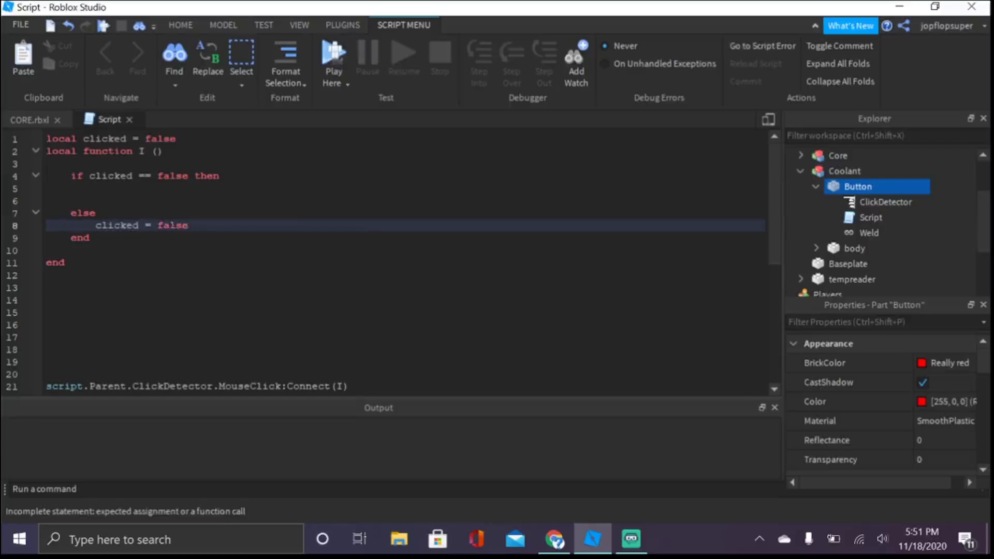
# Step: Set clicked = true on the first line inside the if clicked == false branch
pyautogui.click(96, 200)
pyautogui.click(96, 188)
pyautogui.write('clicked')
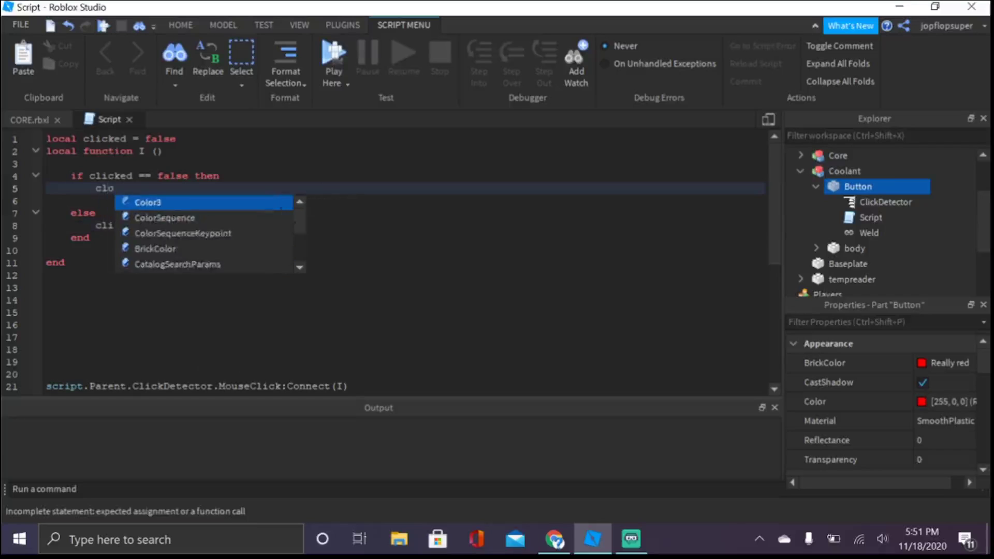
pyautogui.write(' = true')
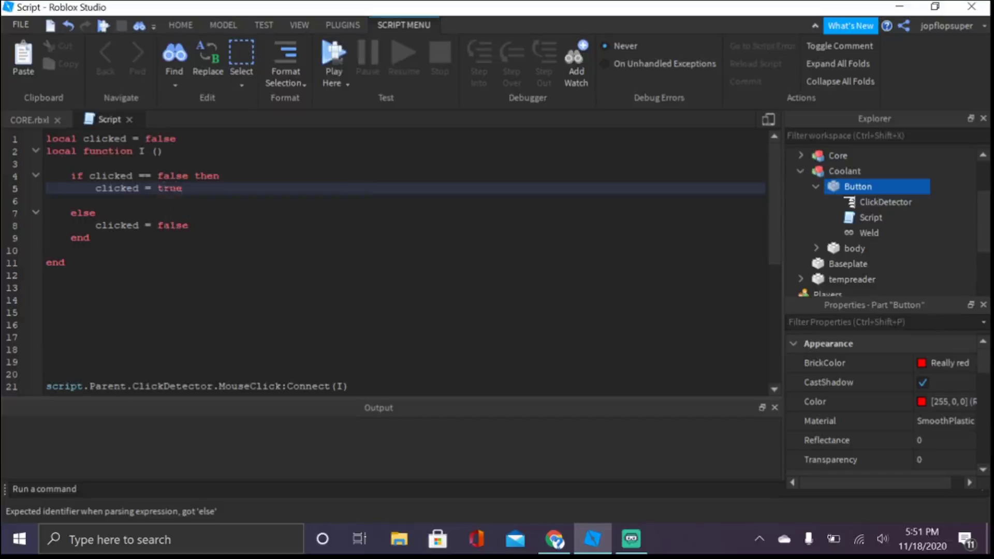
# Step: Below clicked = true, add a repeat loop that runs until clicked == false
pyautogui.press('Return')
pyautogui.press('Return')
pyautogui.press('Return')
pyautogui.press('Up')
pyautogui.write('re')
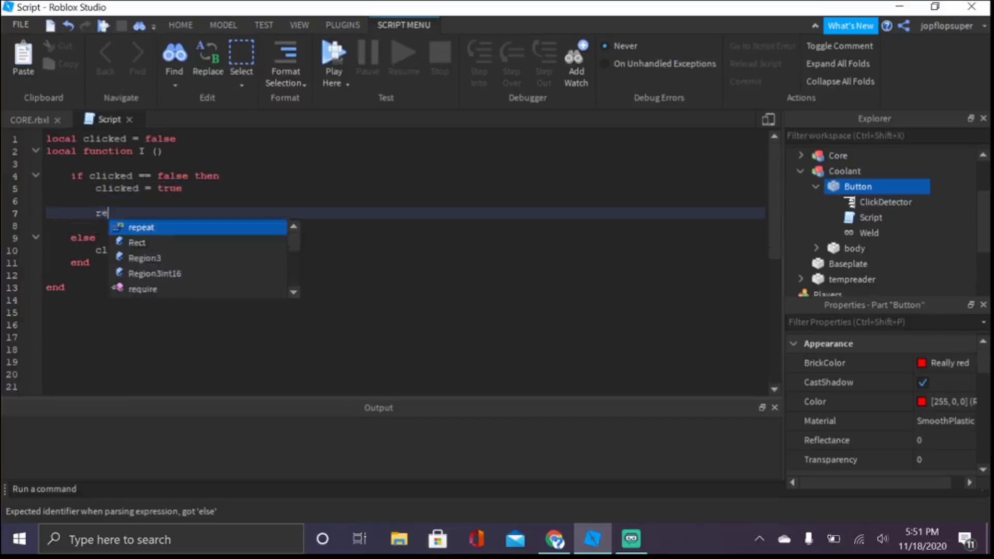
pyautogui.write('peat')
pyautogui.press('Return')
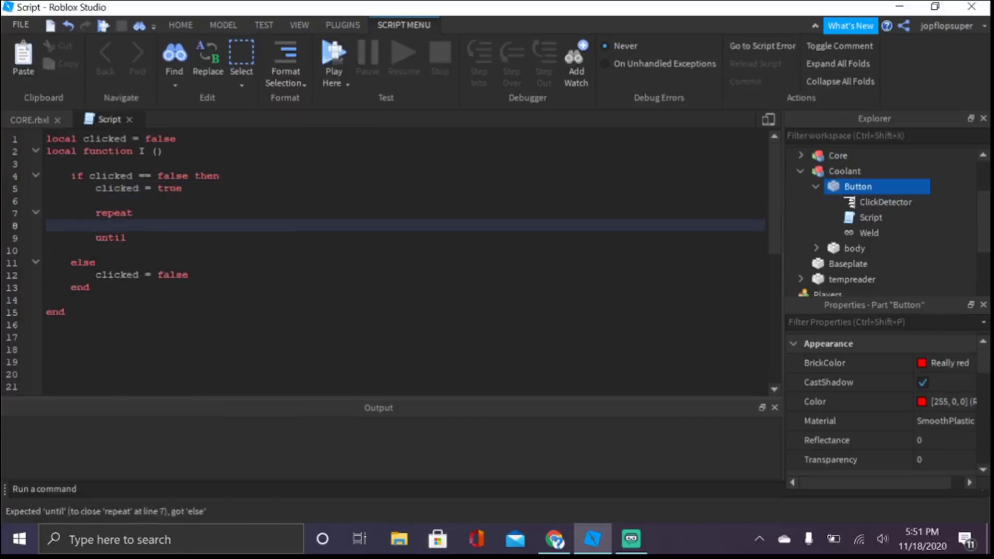
pyautogui.press('Down')
pyautogui.write('clicked')
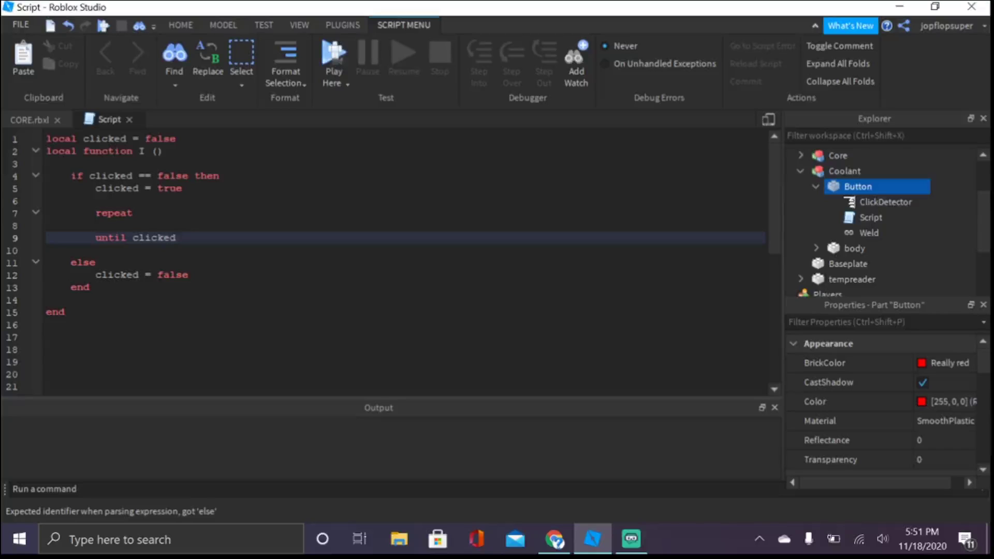
pyautogui.write(' == false')
# Step: Inside the repeat loop, write game.Workspace.Temp.Value = game.Workspace.Temp.Value -10 to lower the temperature
pyautogui.click(122, 226)
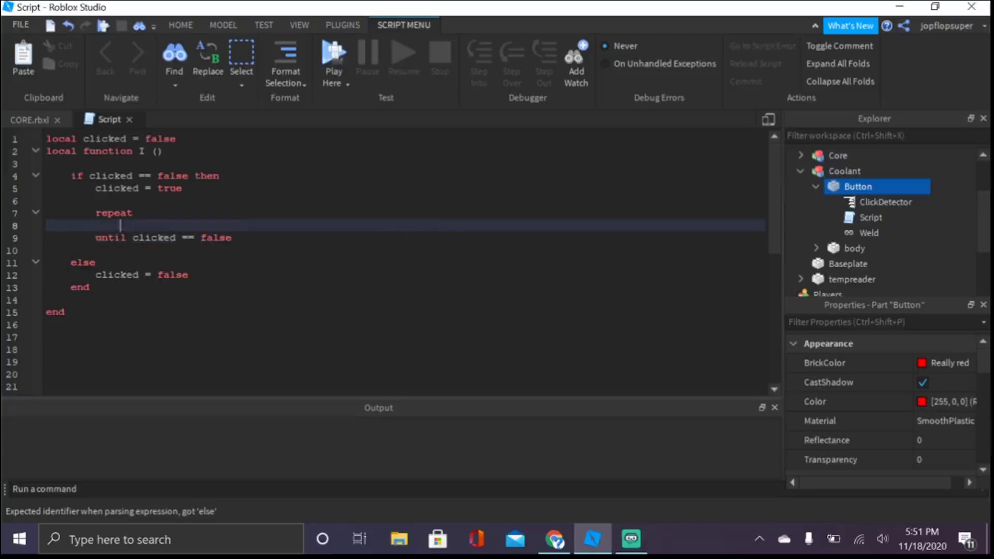
pyautogui.write('game.')
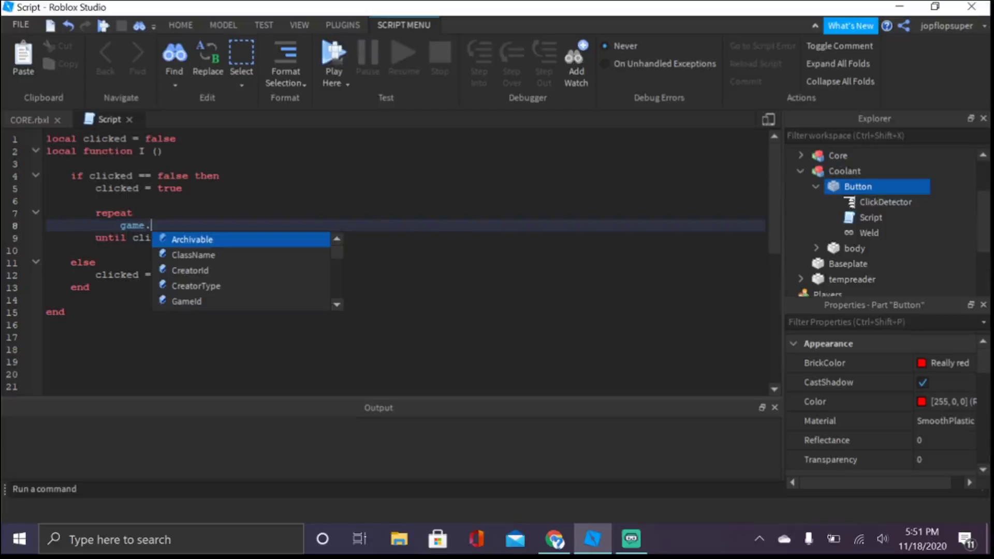
pyautogui.write('Workspace.')
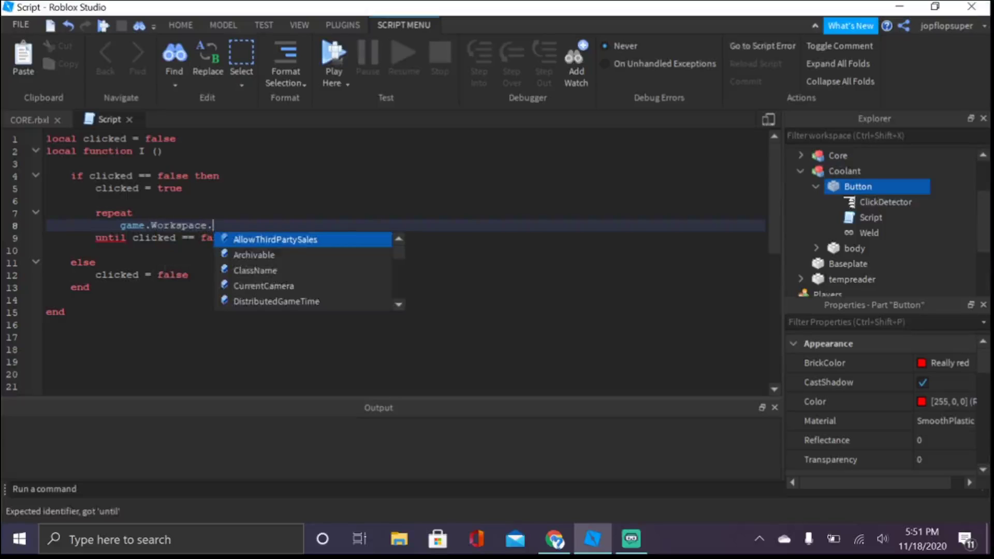
pyautogui.scroll(2, 880, 222)
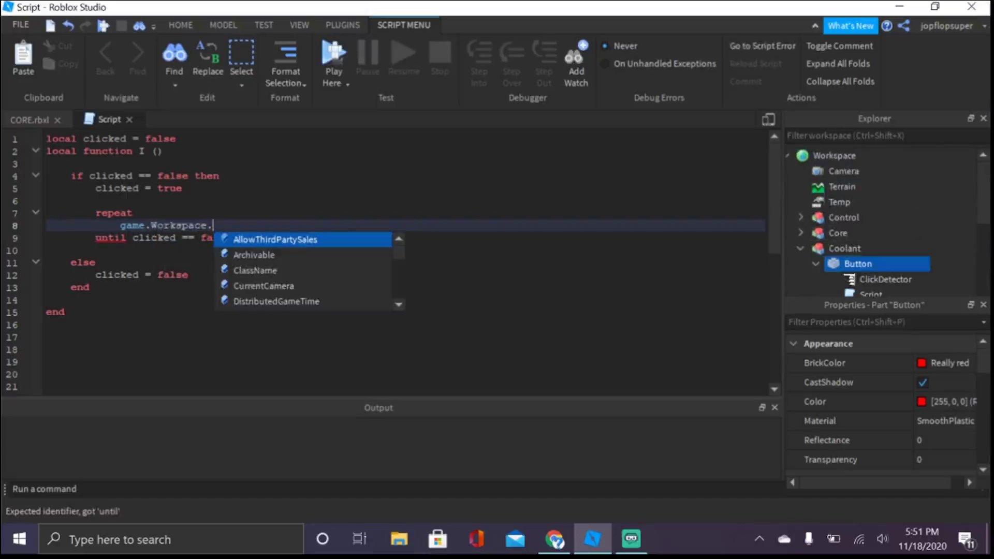
pyautogui.write('Temp')
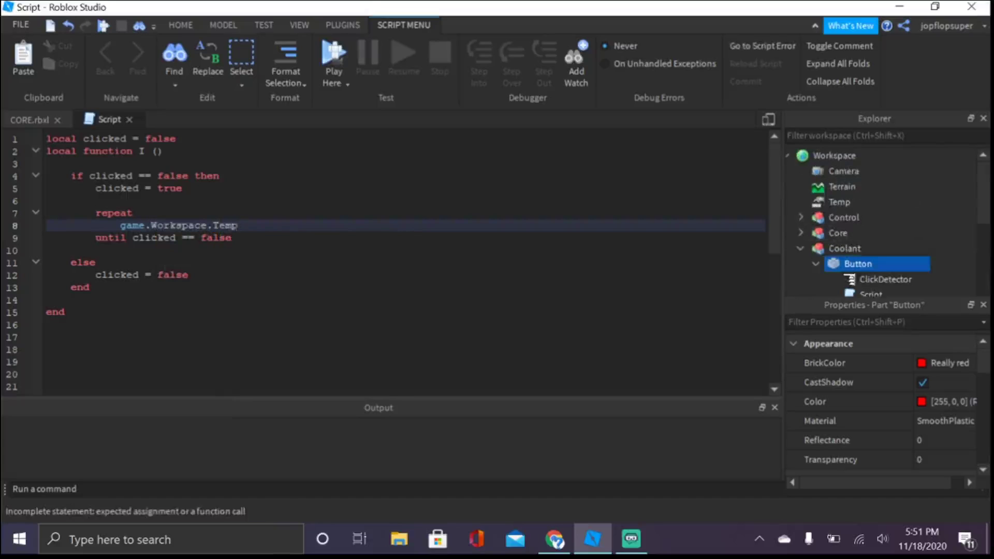
pyautogui.write('.Value = game.W')
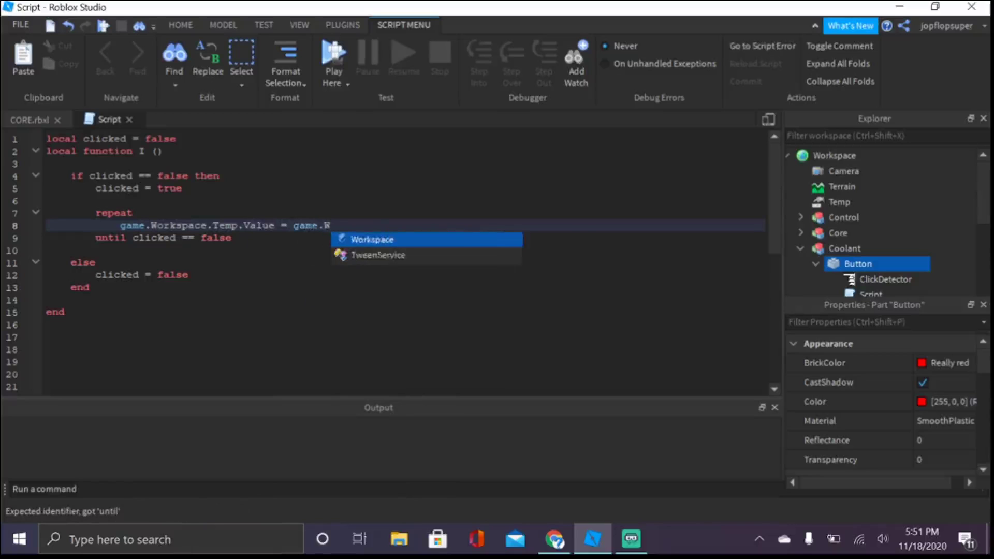
pyautogui.press('Tab')
pyautogui.write('.')
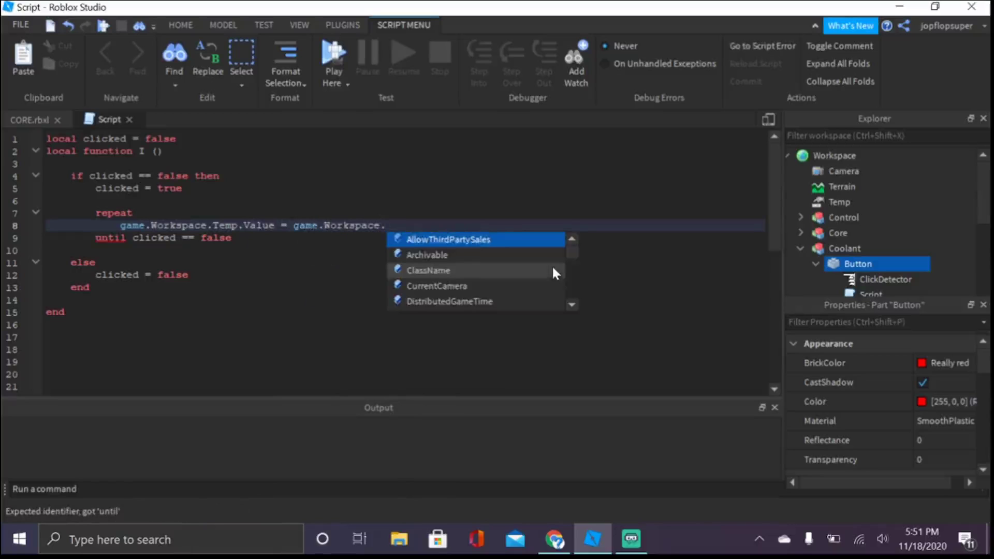
pyautogui.write('T')
pyautogui.press('Tab')
pyautogui.write('.')
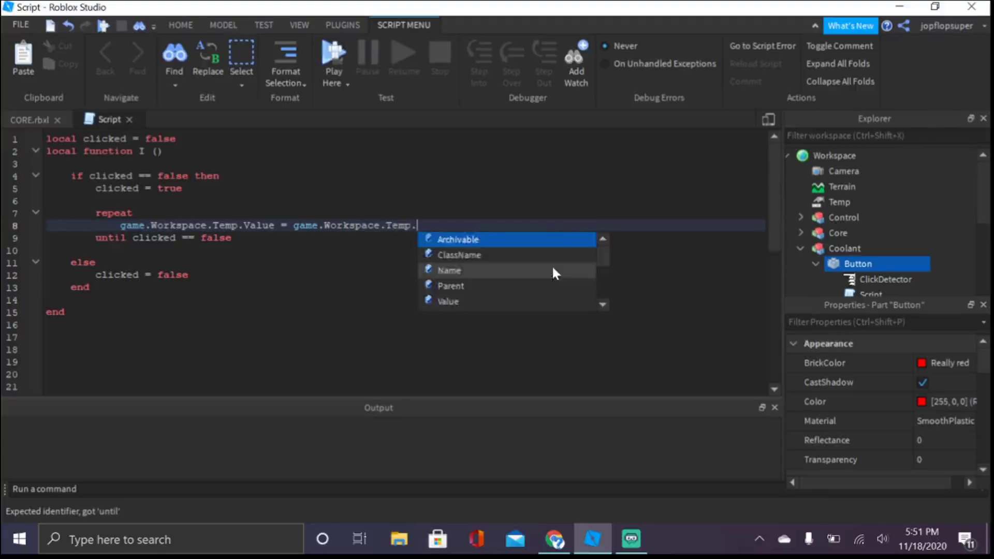
pyautogui.write('V')
pyautogui.press('Tab')
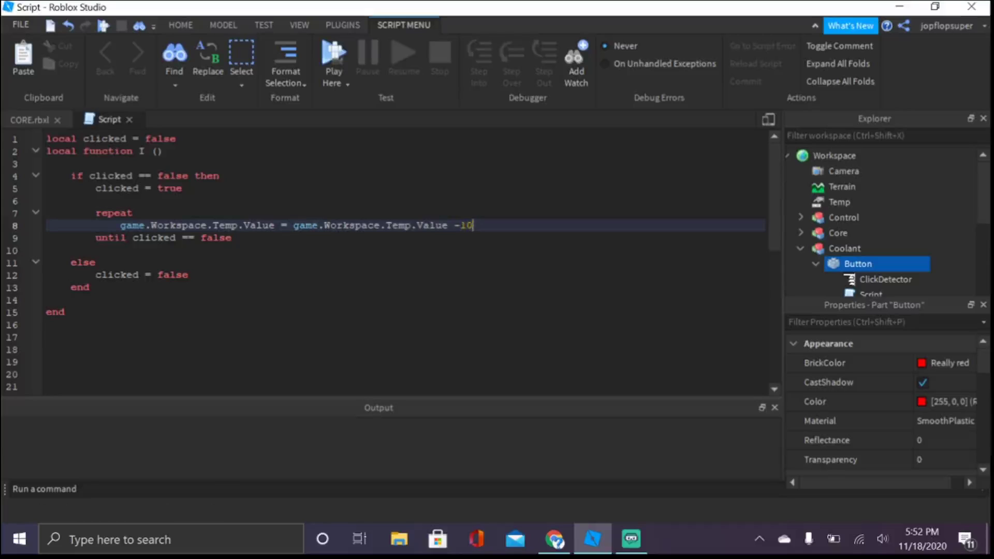
# Step: Add wait(.5) below the temperature line in the repeat loop and review the finished script
pyautogui.press('Return')
pyautogui.press('Tab')
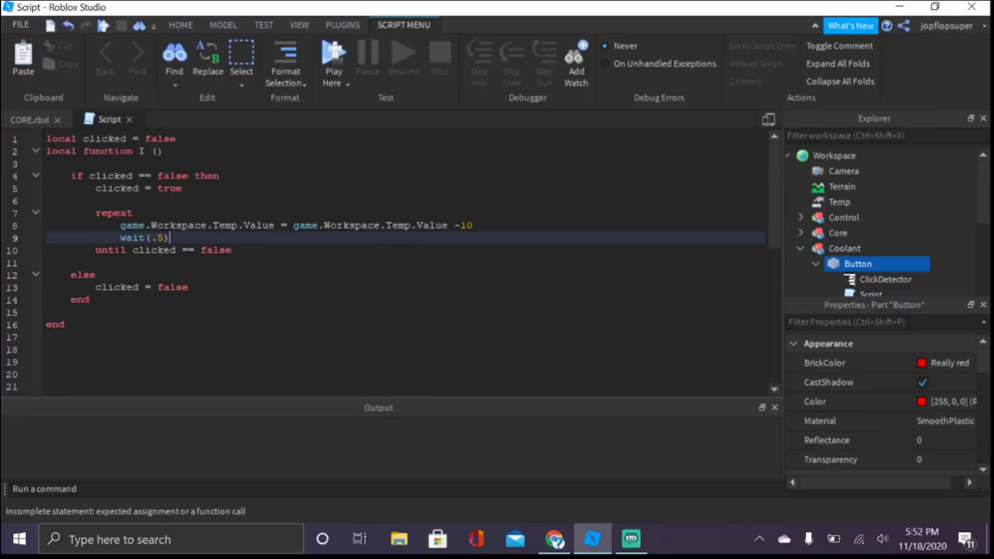
pyautogui.moveTo(170, 238); pyautogui.dragTo(121, 227)
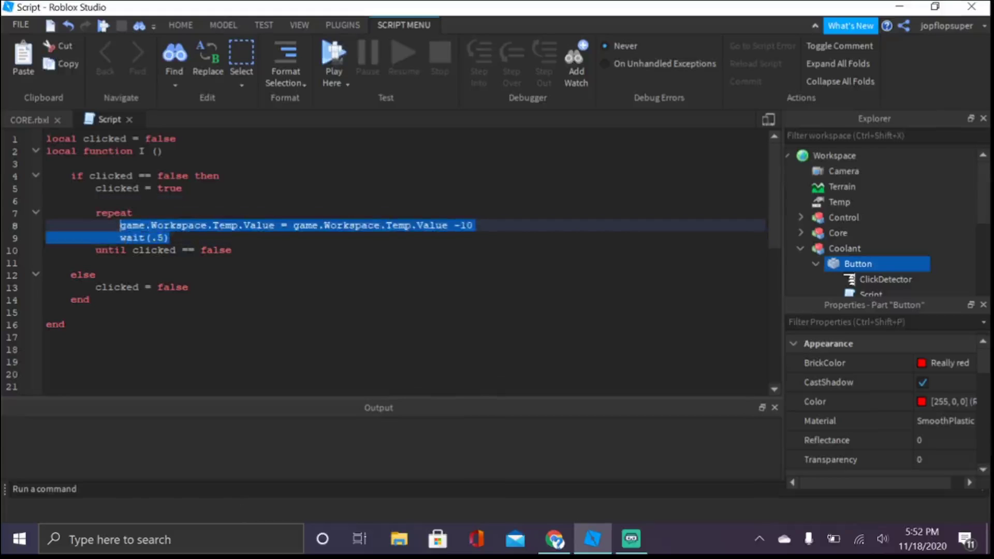
pyautogui.click(189, 287)
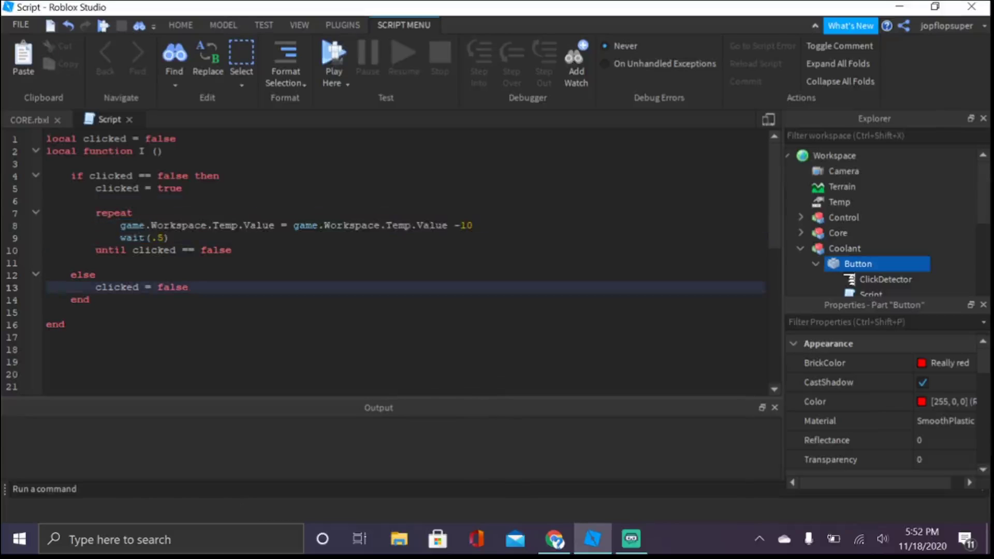
pyautogui.scroll(-4, 311, 233)
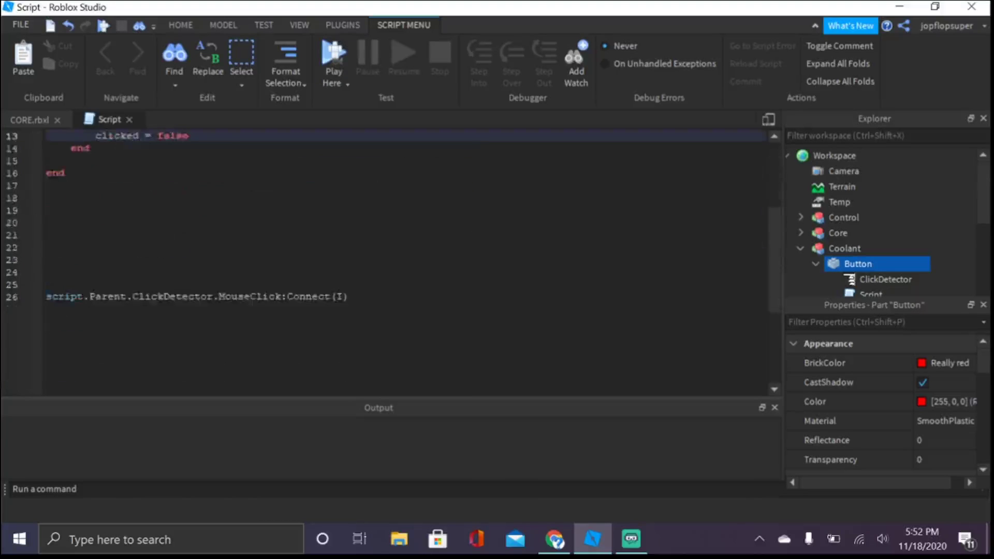
pyautogui.scroll(3, 311, 233)
# Step: Close the button's script and start a play test of the place
pyautogui.click(129, 120)
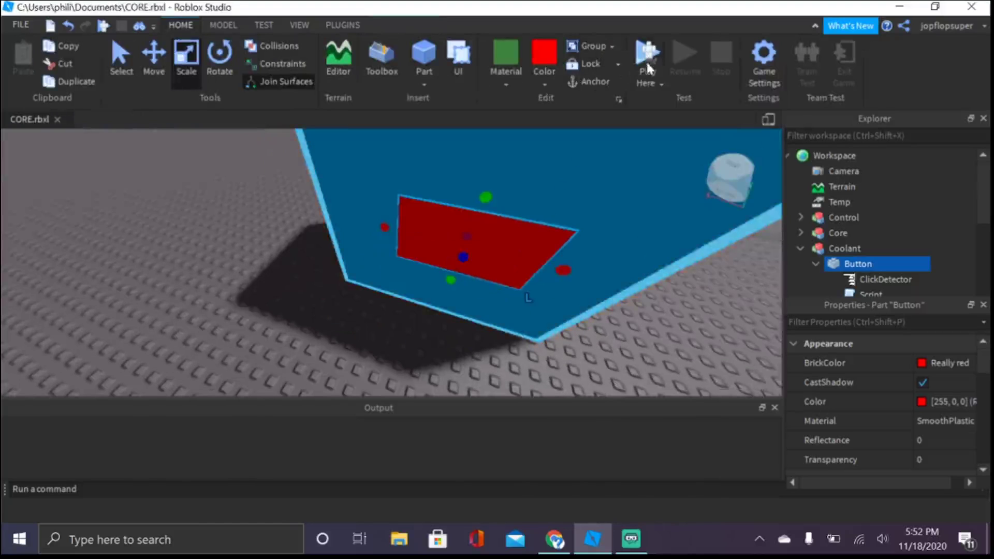
pyautogui.click(662, 83)
pyautogui.click(677, 106)
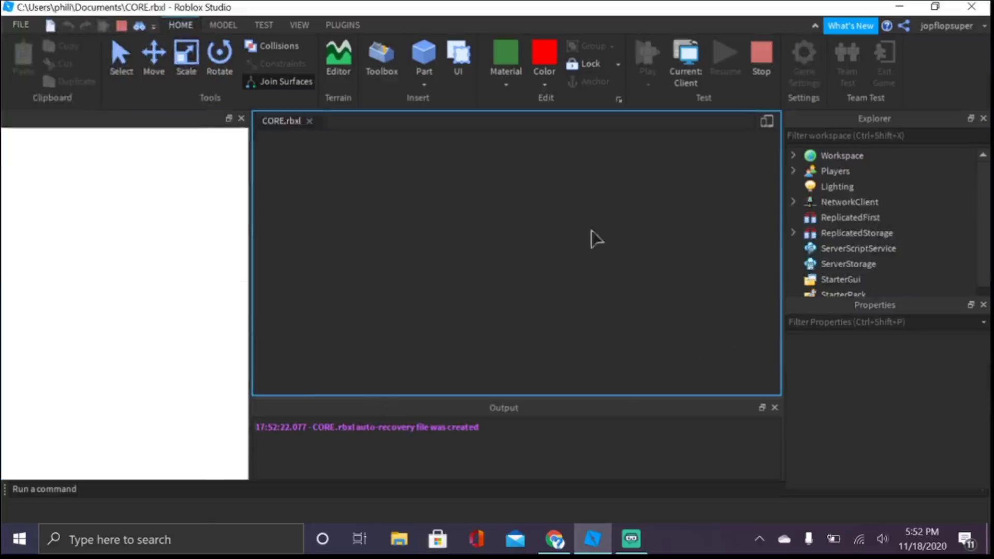
# Step: Walk the character up to the red button on the blue Coolant panel
pyautogui.moveTo(578, 239); pyautogui.dragTo(591, 222, button='right')
pyautogui.press('w')
pyautogui.press('w')
pyautogui.press('a')
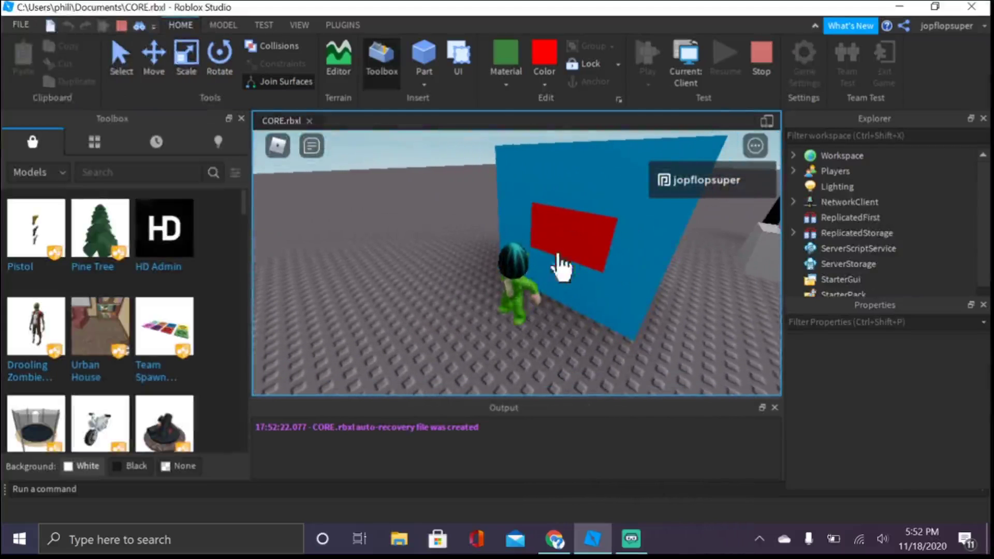
# Step: Walk the character from the blue Coolant panel to the control desk to read the core temperature display
pyautogui.moveTo(506, 320); pyautogui.dragTo(523, 308, button='right')
pyautogui.press('w')
pyautogui.press('w')
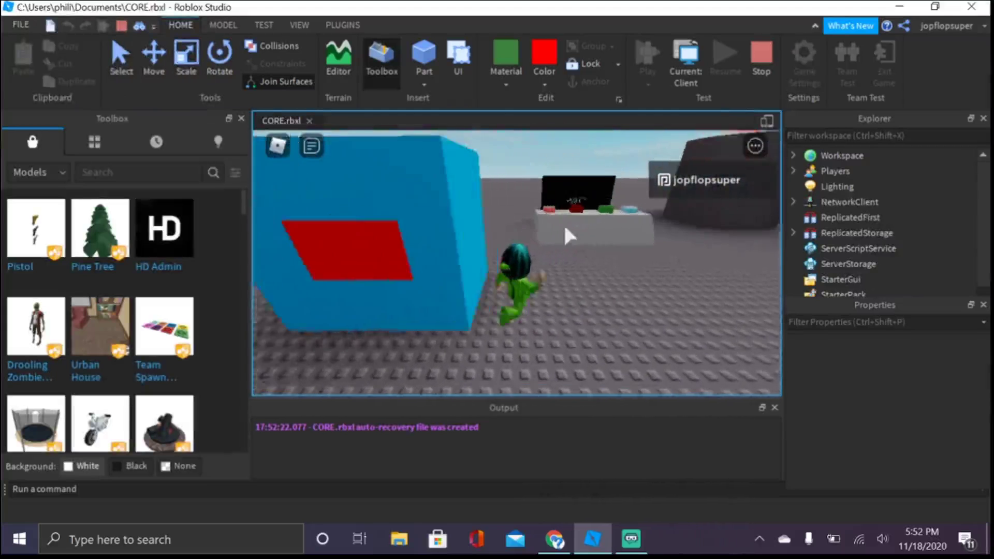
pyautogui.moveTo(563, 223); pyautogui.dragTo(560, 227, button='right')
pyautogui.press('w')
pyautogui.press('w')
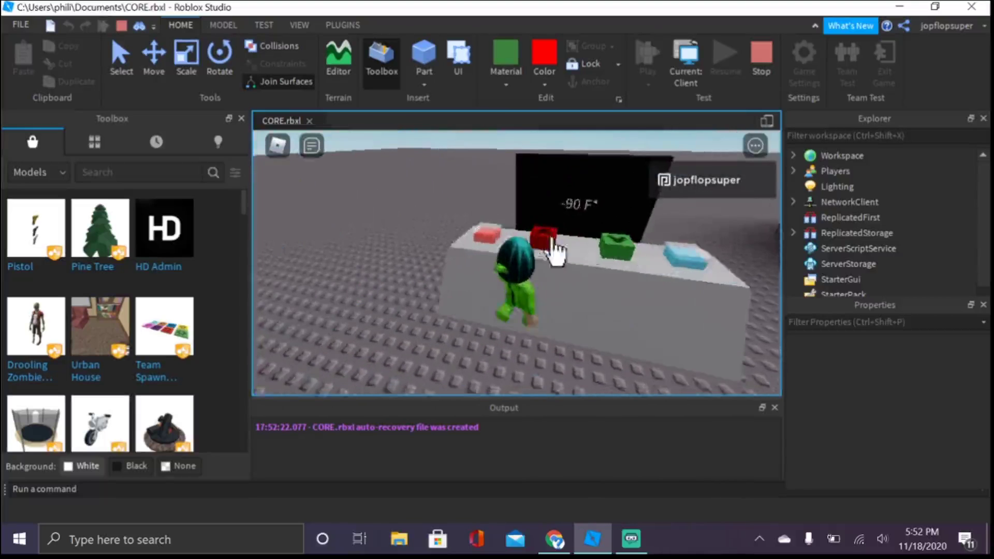
pyautogui.press('w')
# Step: Return to the Coolant panel, check the temperature display at the control desk once more, and stop the play test
pyautogui.press('s')
pyautogui.press('s')
pyautogui.moveTo(455, 246); pyautogui.dragTo(461, 239, button='right')
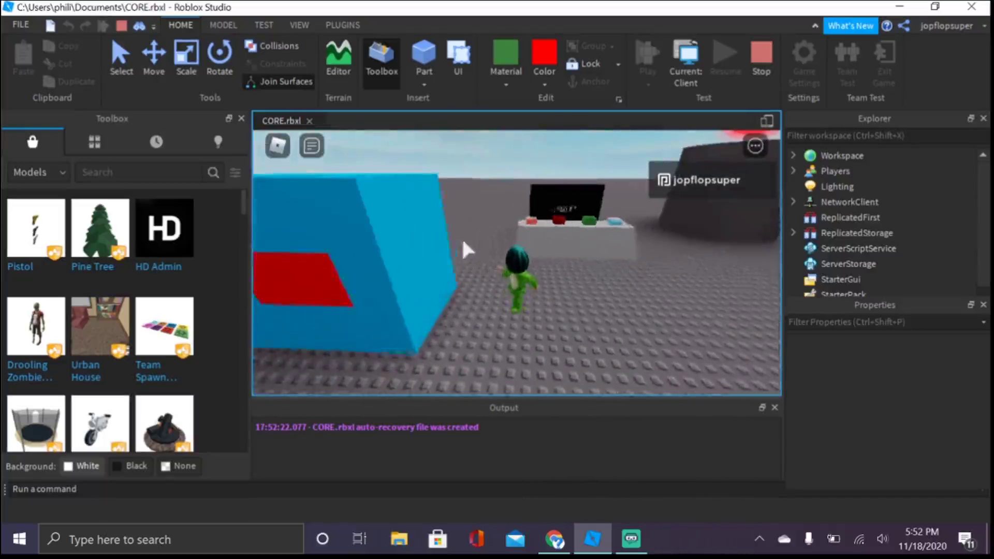
pyautogui.moveTo(561, 233); pyautogui.dragTo(566, 238, button='right')
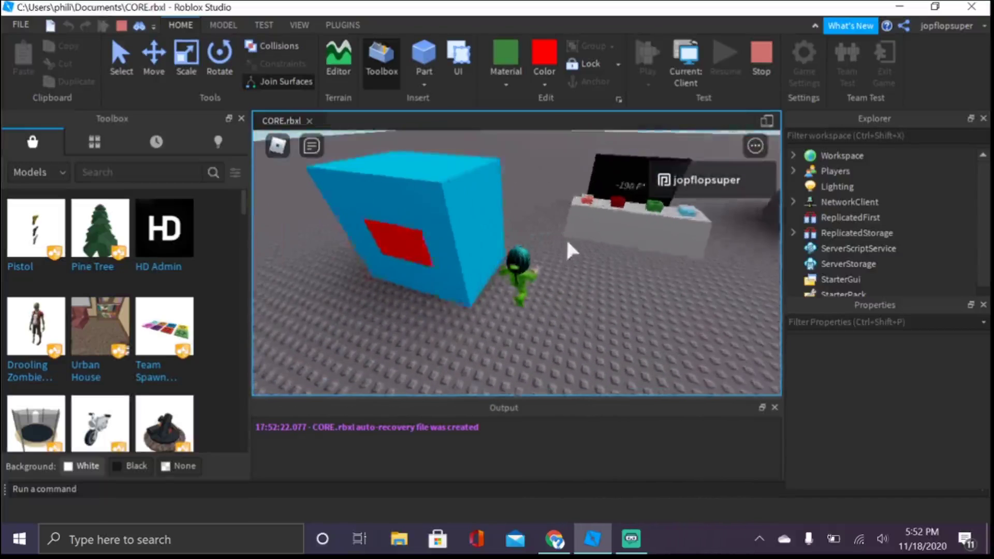
pyautogui.press('w')
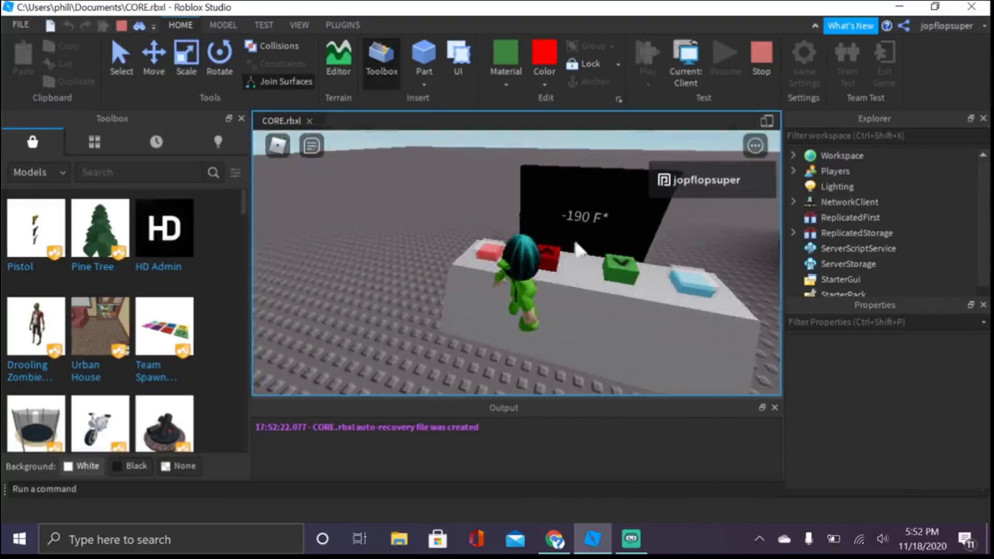
pyautogui.press('s')
pyautogui.click(761, 77)
# Step: Insert a Sound object into the Coolant button's Script and select it
pyautogui.moveTo(451, 337); pyautogui.dragTo(613, 366, button='right')
pyautogui.click(697, 310)
pyautogui.scroll(-1, 858, 279)
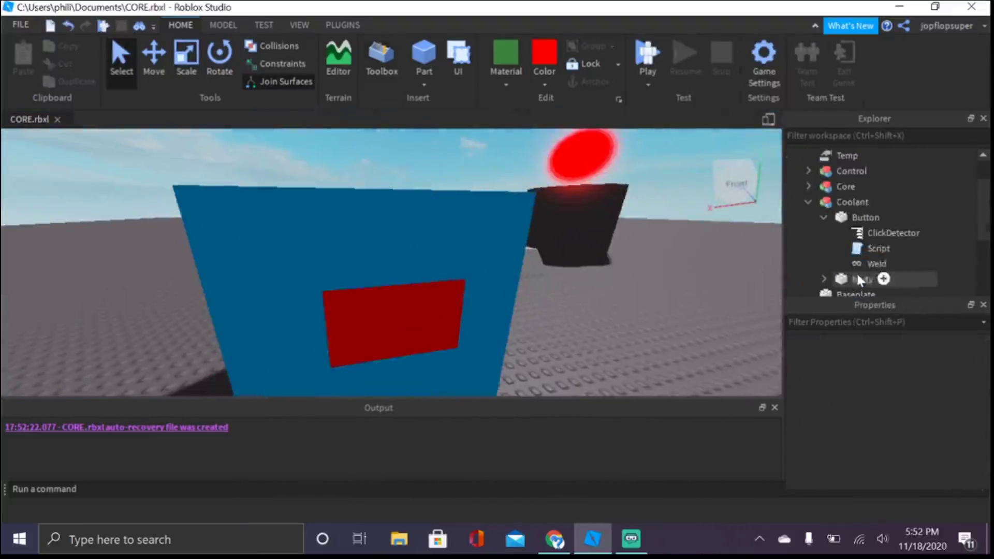
pyautogui.click(862, 248)
pyautogui.click(889, 249)
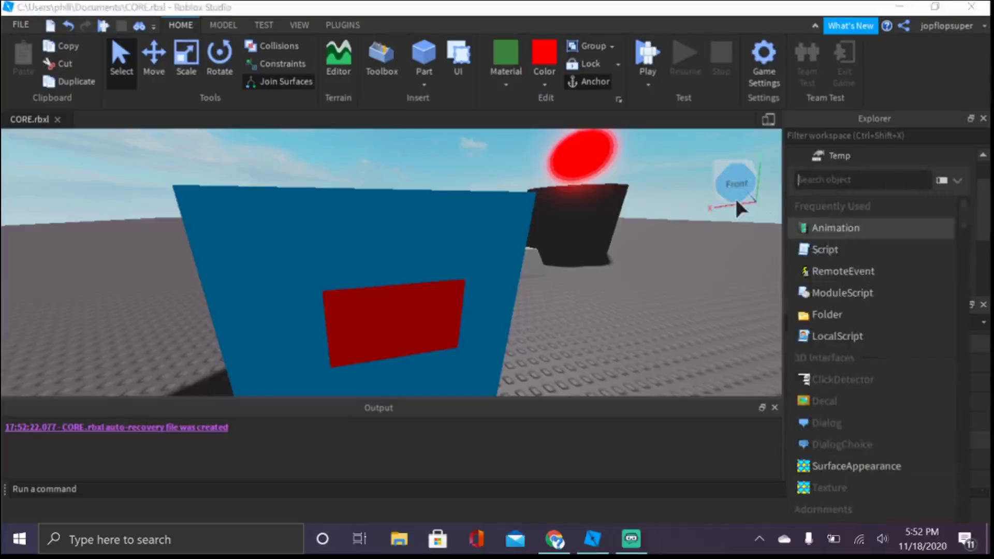
pyautogui.write('sound')
pyautogui.press('Return')
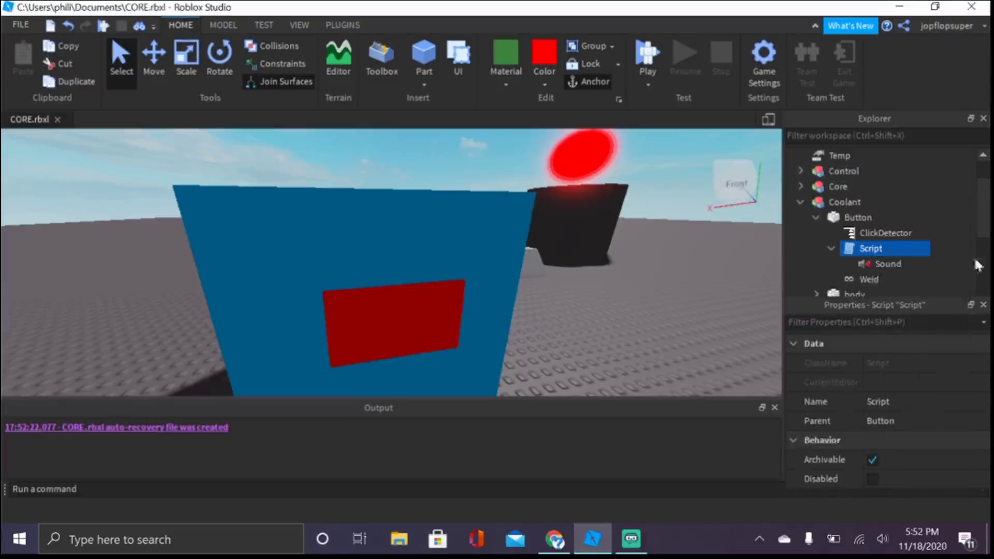
pyautogui.click(875, 250)
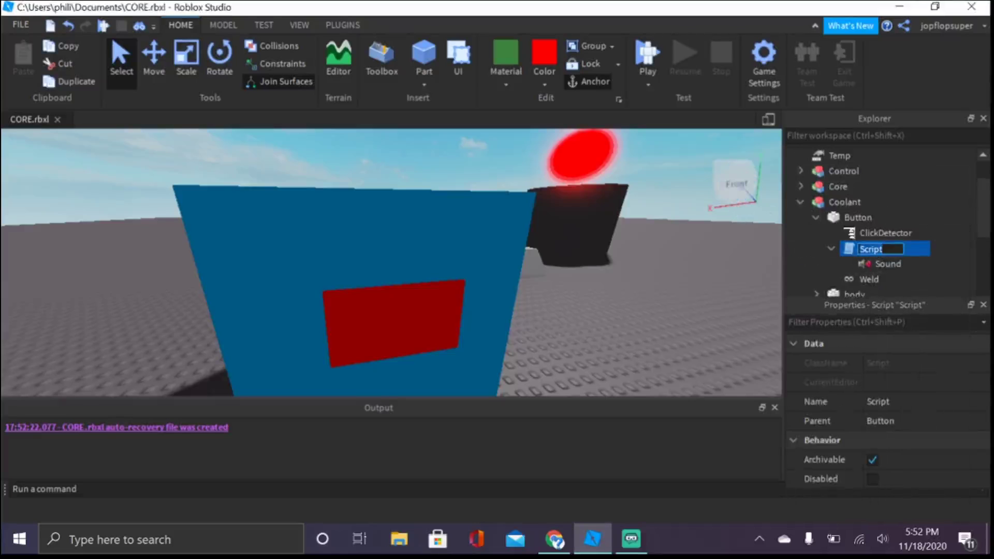
pyautogui.click(883, 264)
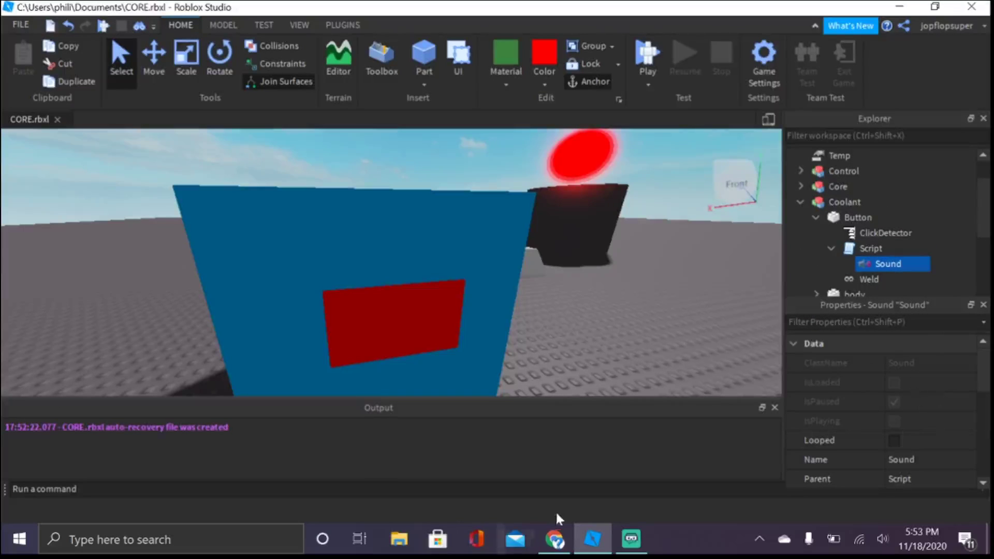
# Step: Switch to Chrome, close the unneeded tabs and open the Roblox website in a new one
pyautogui.click(555, 539)
pyautogui.click(372, 6)
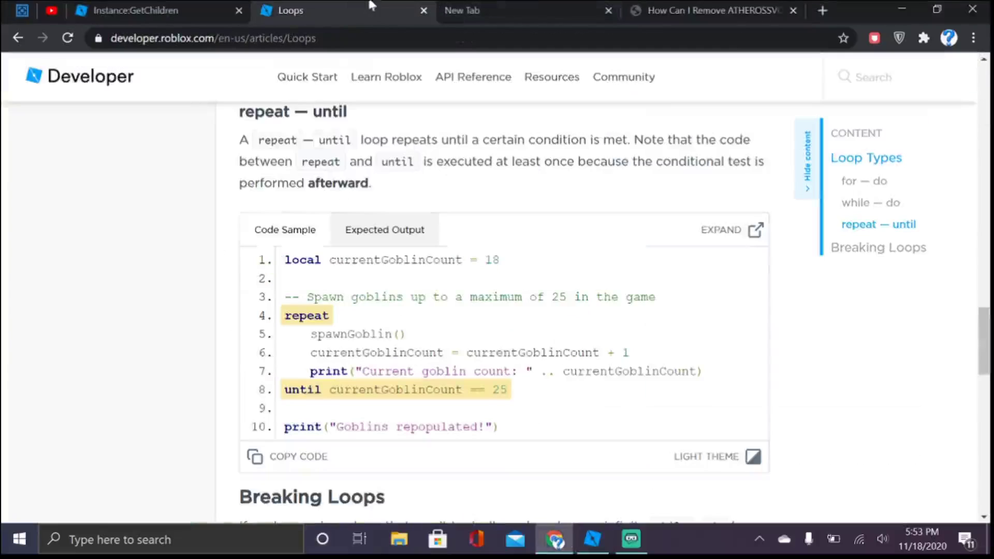
pyautogui.click(794, 11)
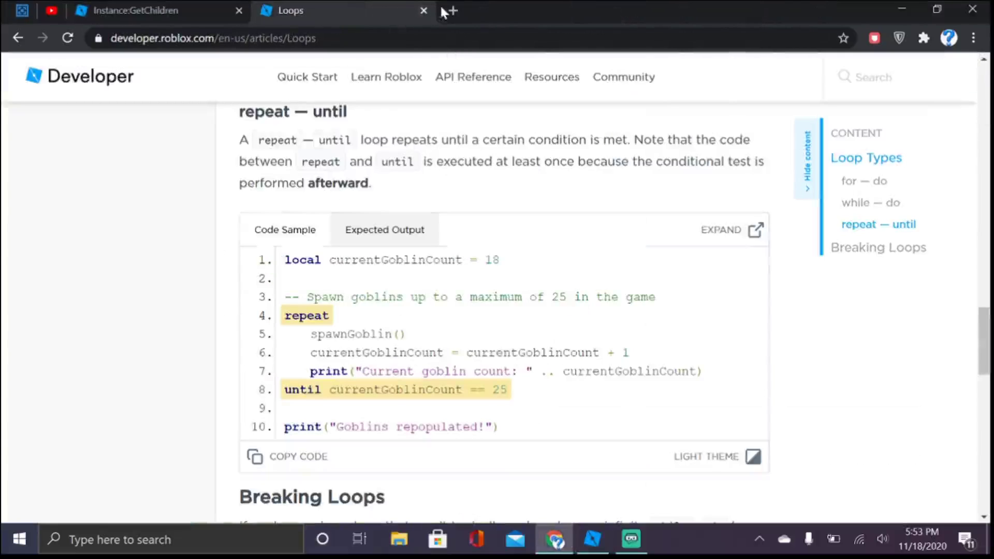
pyautogui.click(453, 11)
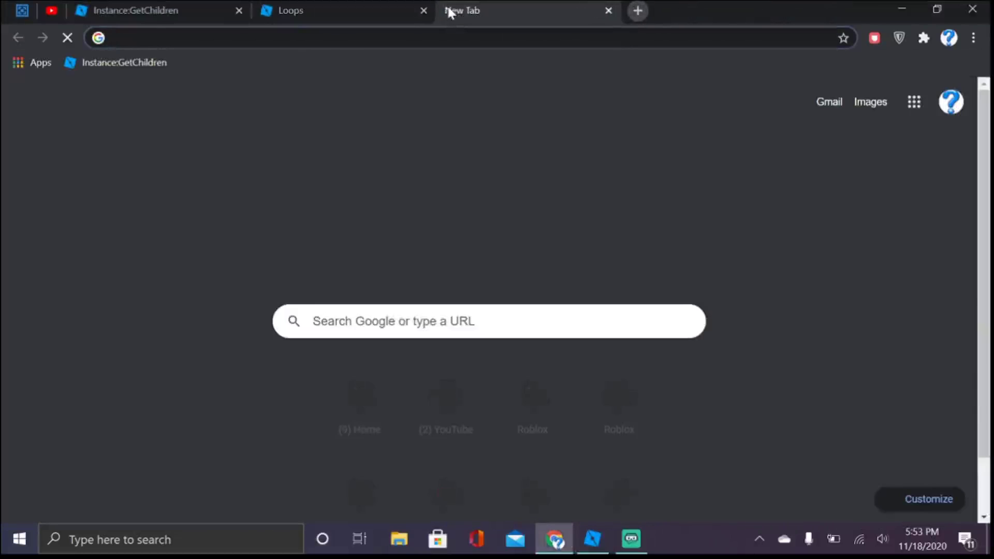
pyautogui.write('ro')
pyautogui.press('Return')
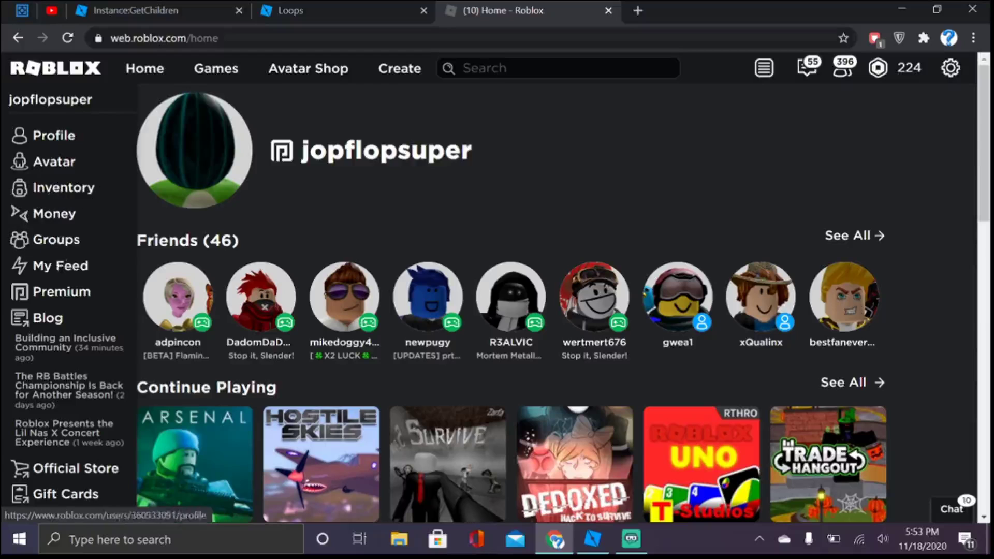
# Step: Search the Roblox library for "button click" and restrict the results to Audio
pyautogui.click(482, 69)
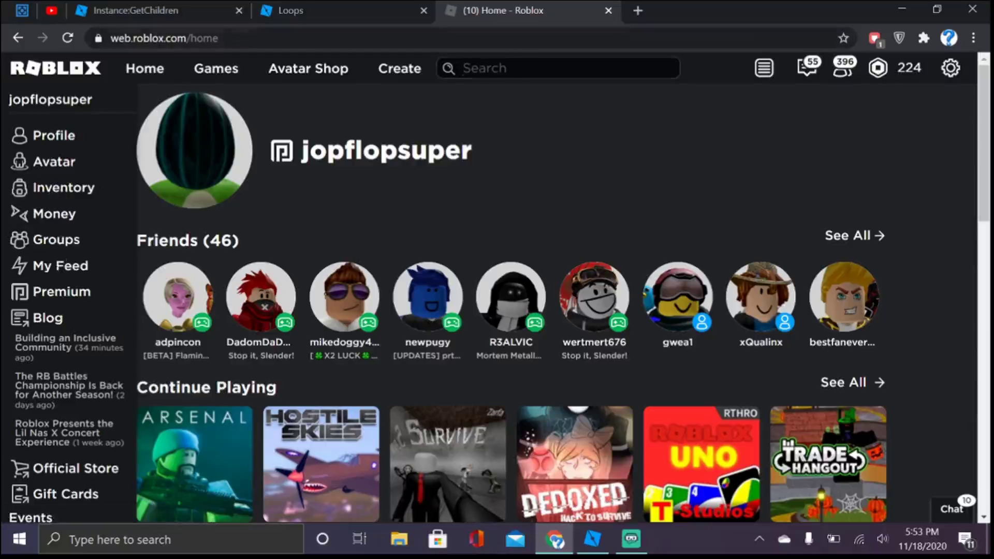
pyautogui.write('butto')
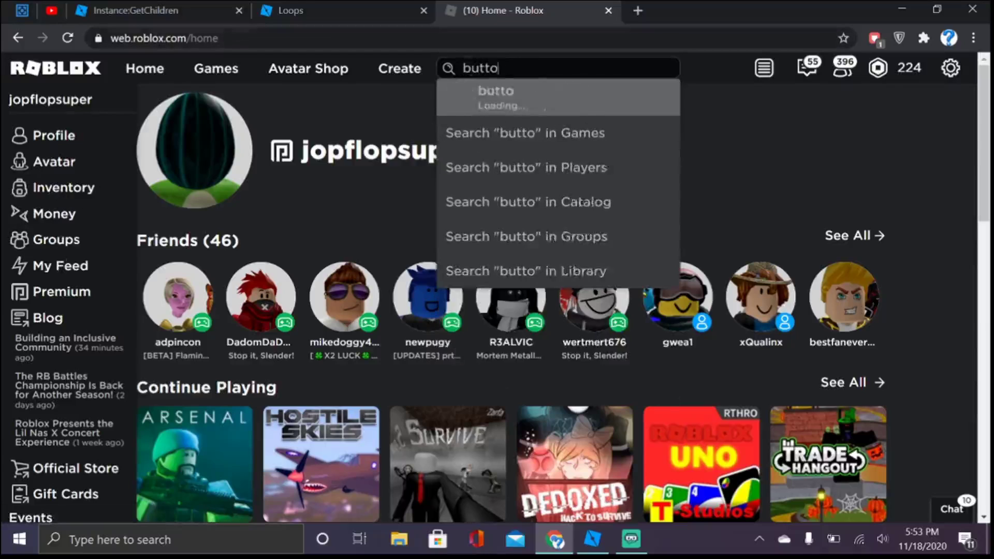
pyautogui.write('n click')
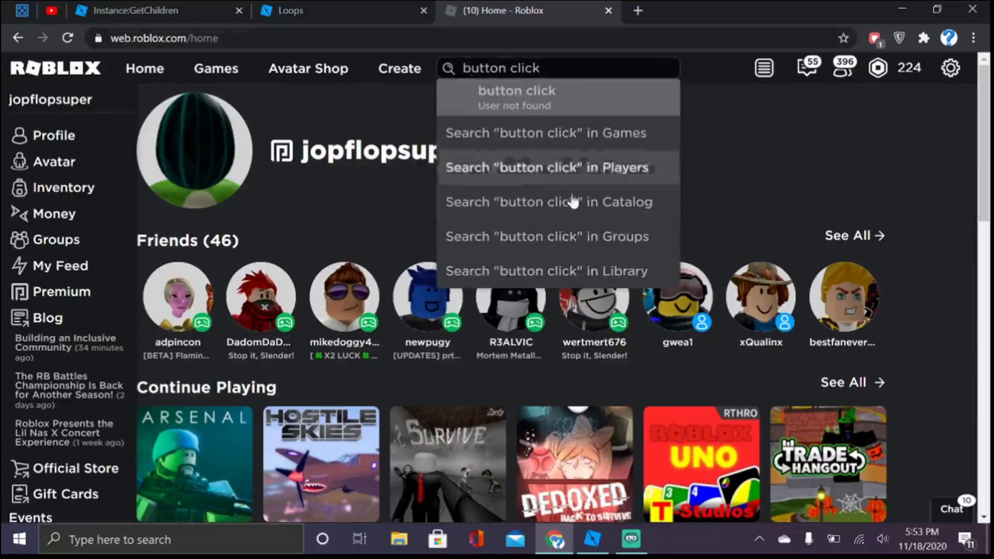
pyautogui.click(563, 271)
pyautogui.moveTo(504, 303)
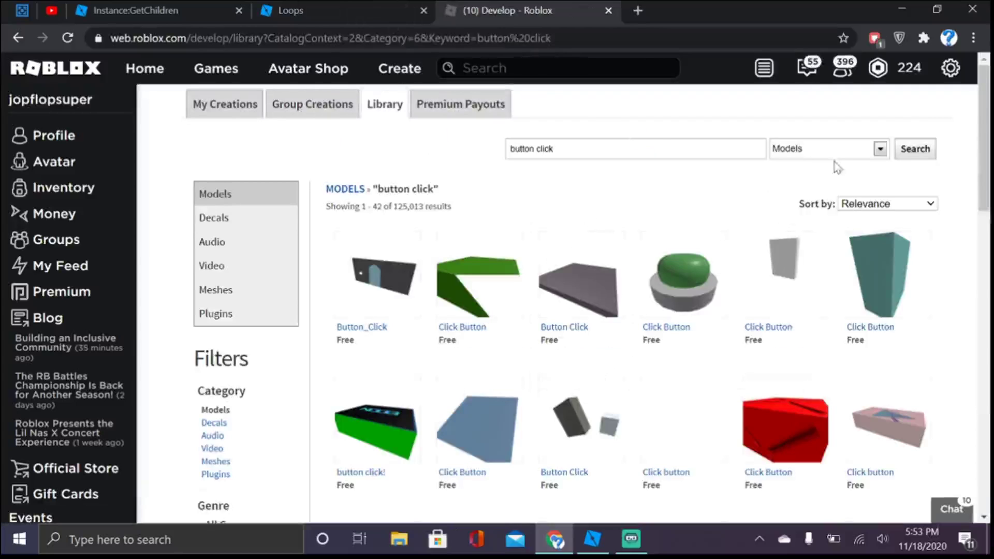
pyautogui.click(880, 150)
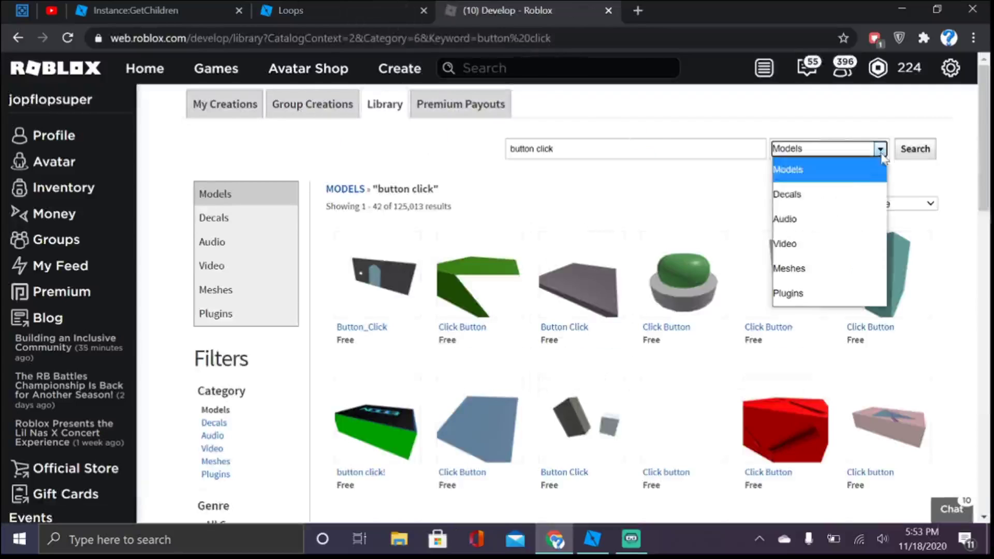
pyautogui.click(837, 222)
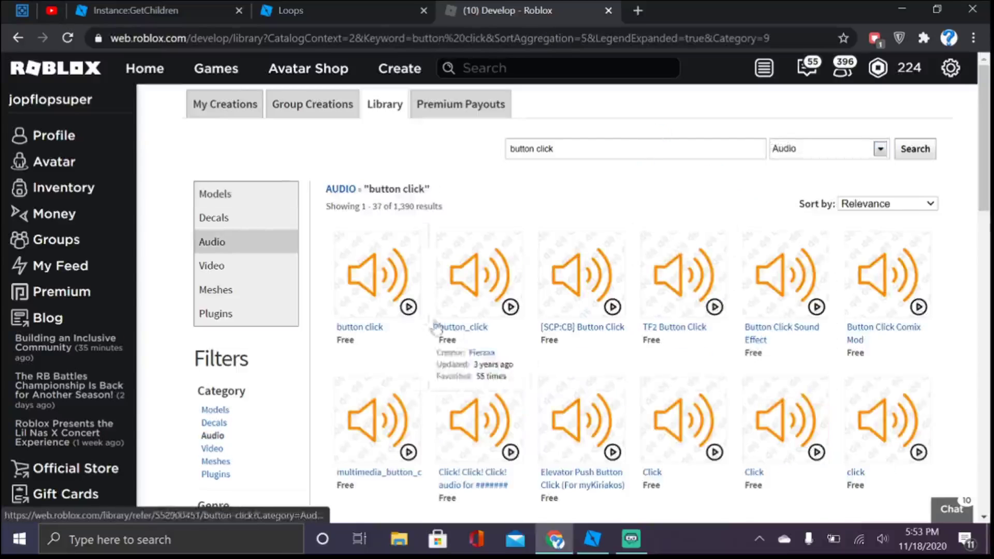
pyautogui.click(408, 310)
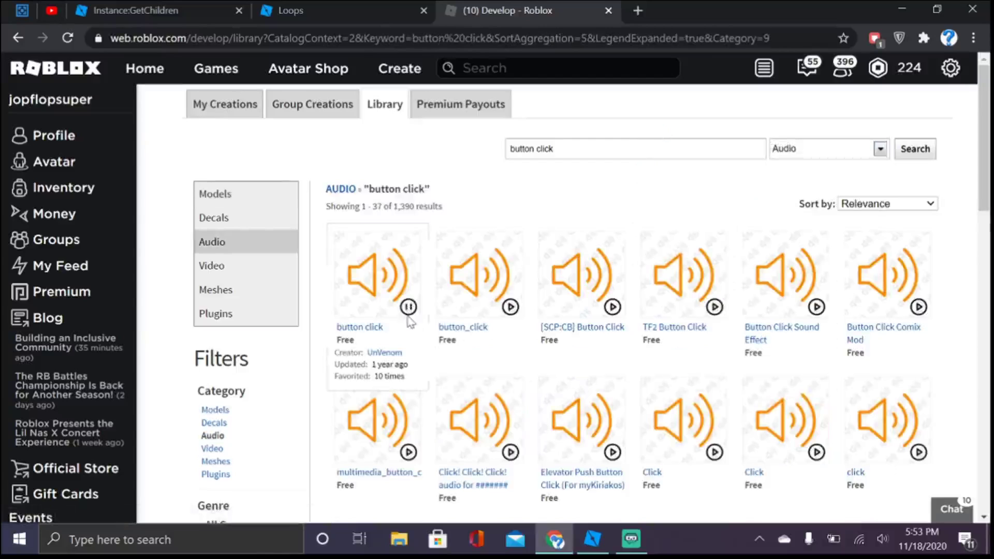
pyautogui.click(360, 327)
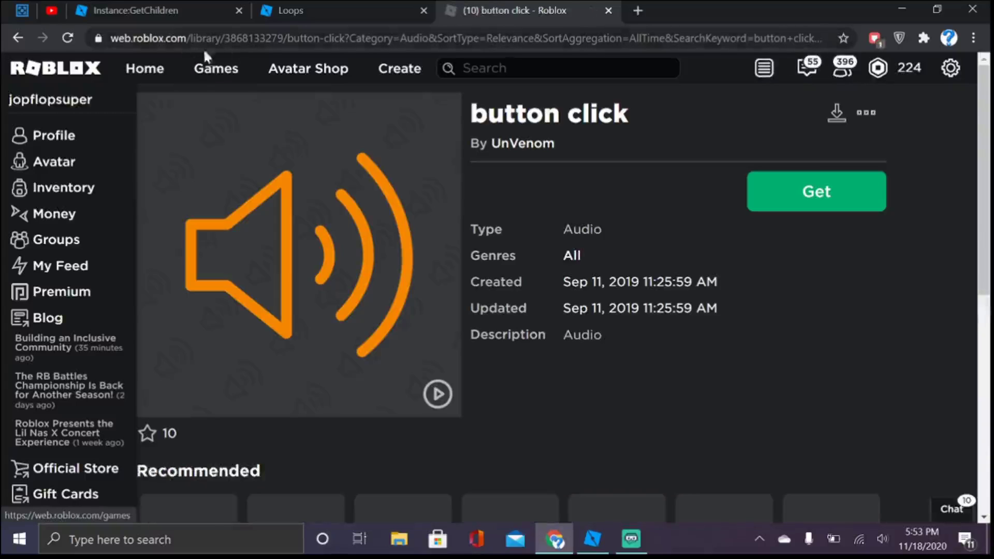
pyautogui.click(284, 38)
pyautogui.moveTo(278, 38); pyautogui.dragTo(224, 37)
pyautogui.rightClick(287, 37)
pyautogui.click(326, 124)
# Step: Back in Roblox Studio, paste the copied asset ID as the Sound's SoundId and preview the sound
pyautogui.click(592, 539)
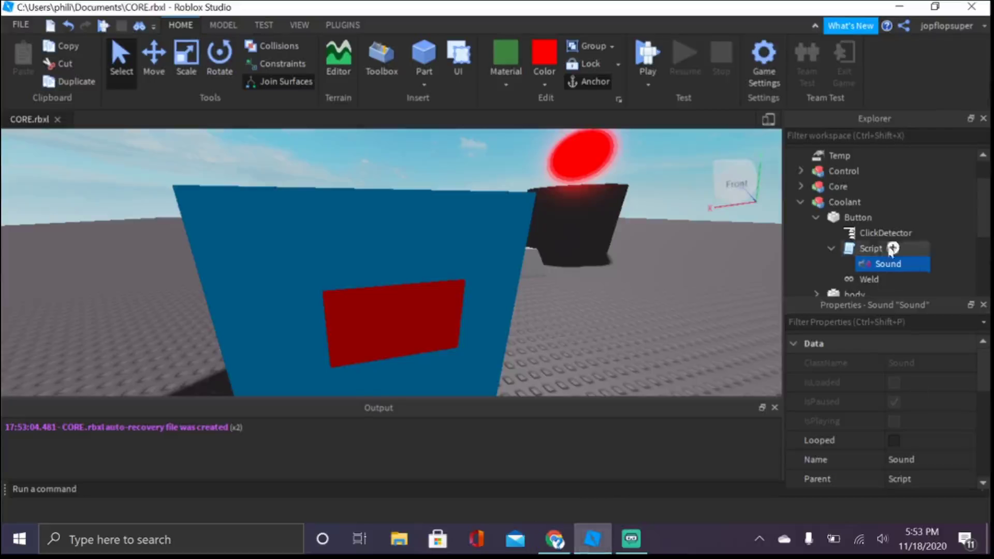
pyautogui.click(872, 268)
pyautogui.scroll(-3, 850, 452)
pyautogui.scroll(2, 847, 451)
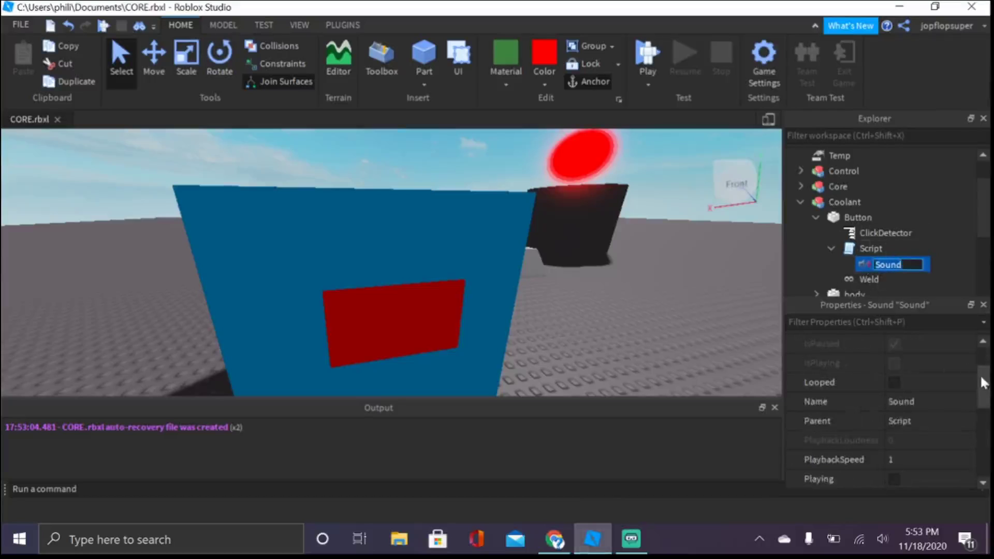
pyautogui.moveTo(984, 383); pyautogui.dragTo(984, 393)
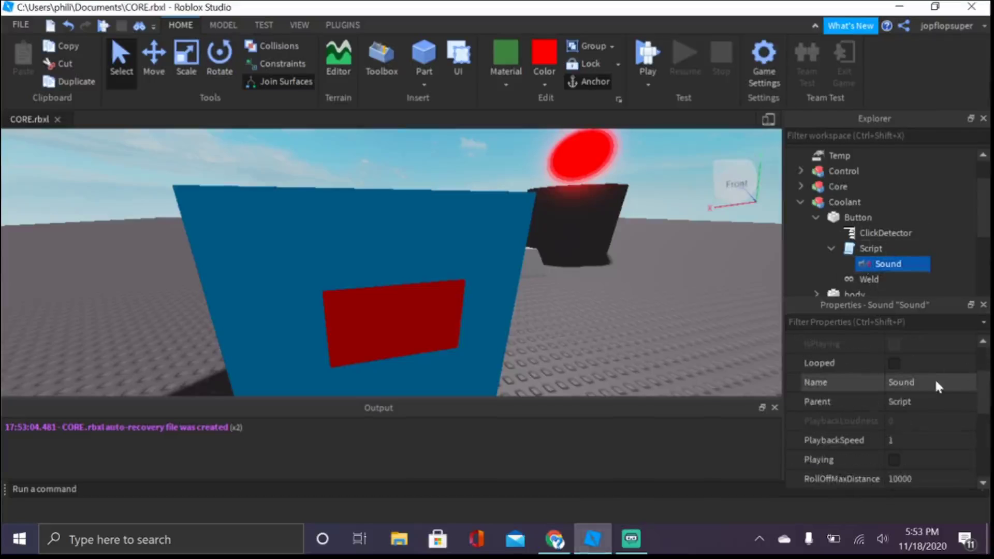
pyautogui.scroll(-3, 934, 380)
pyautogui.scroll(-1, 941, 390)
pyautogui.click(929, 378)
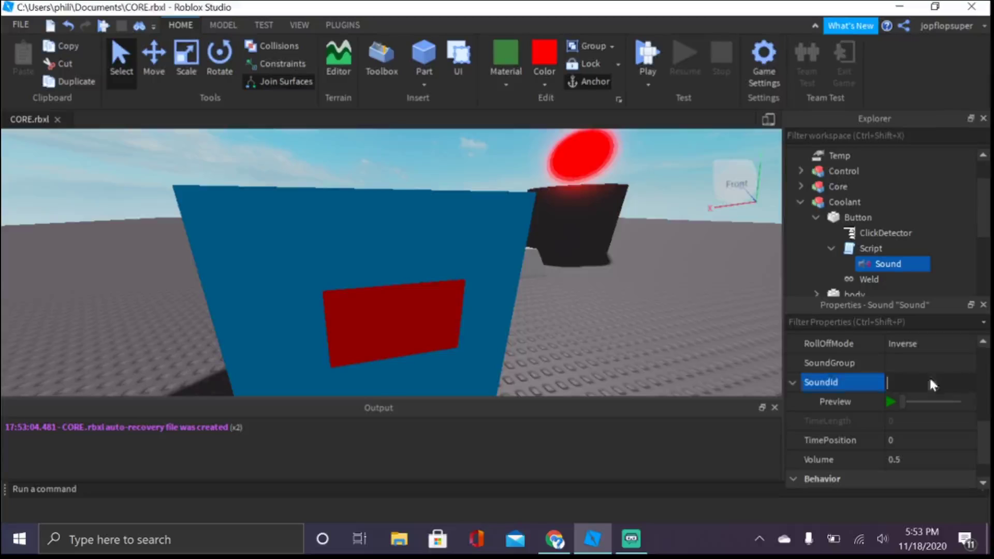
pyautogui.press('Return')
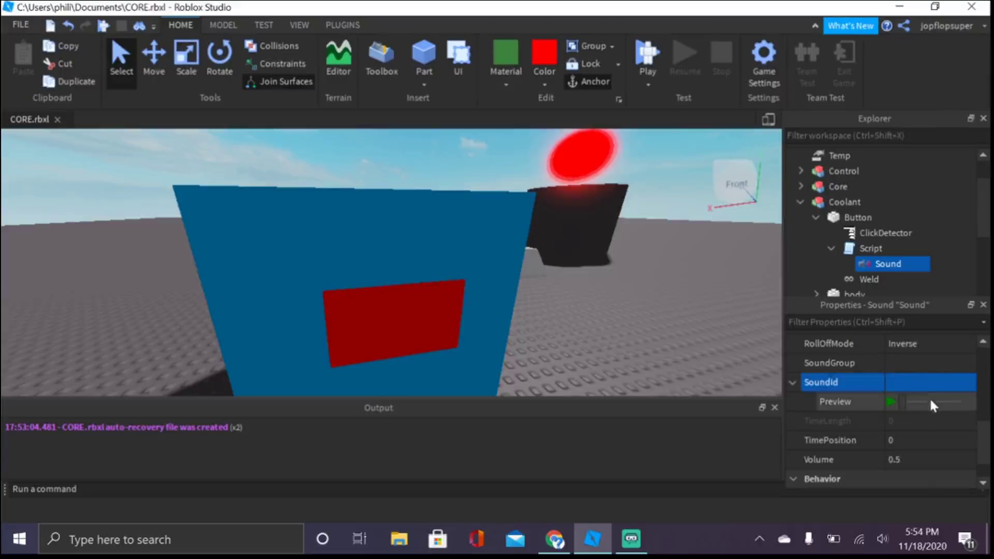
pyautogui.click(890, 402)
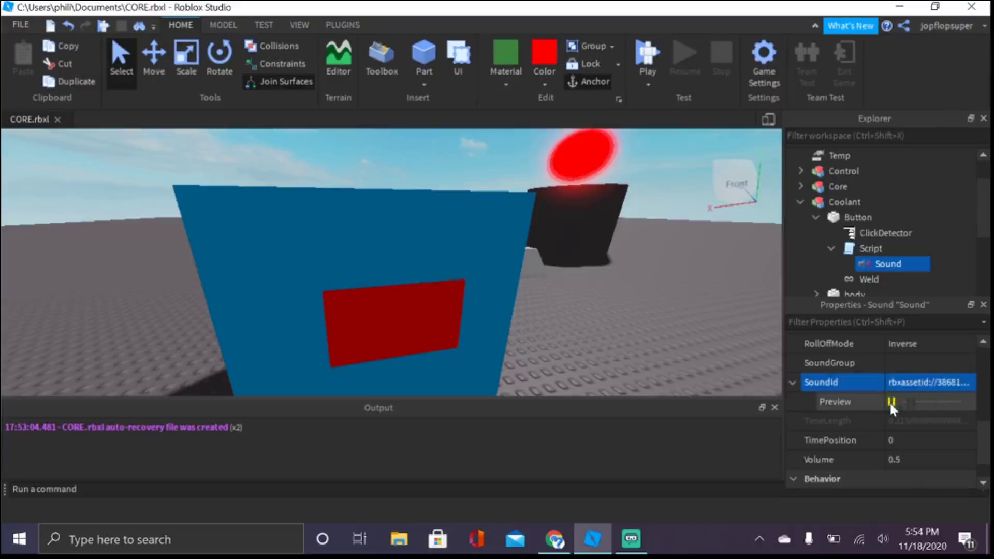
# Step: In the button's script, add script.Parent.Script.Sound:Play() between clicked = true and the repeat loop, then close the script
pyautogui.doubleClick(853, 251)
pyautogui.click(129, 226)
pyautogui.click(123, 201)
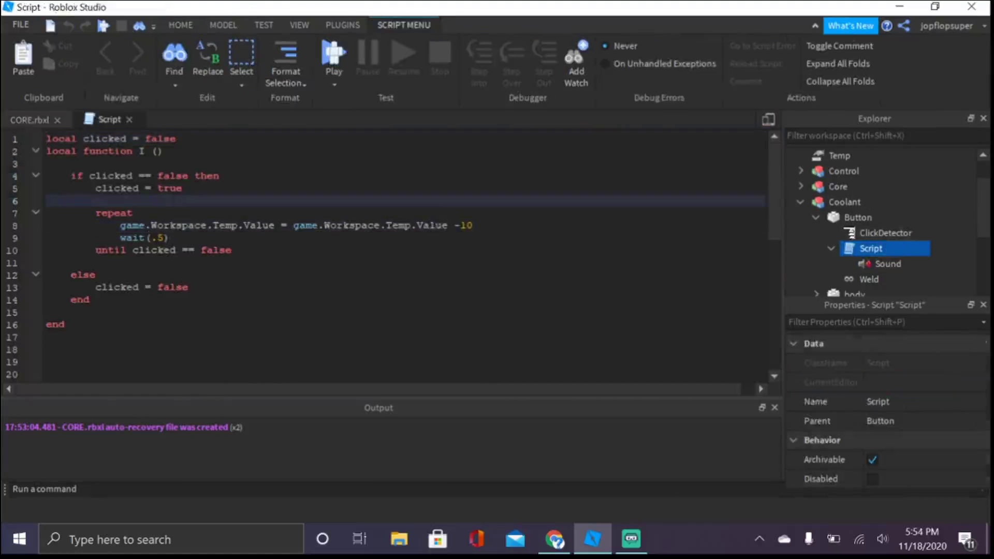
pyautogui.click(108, 164)
pyautogui.click(109, 201)
pyautogui.write('script.Parent.')
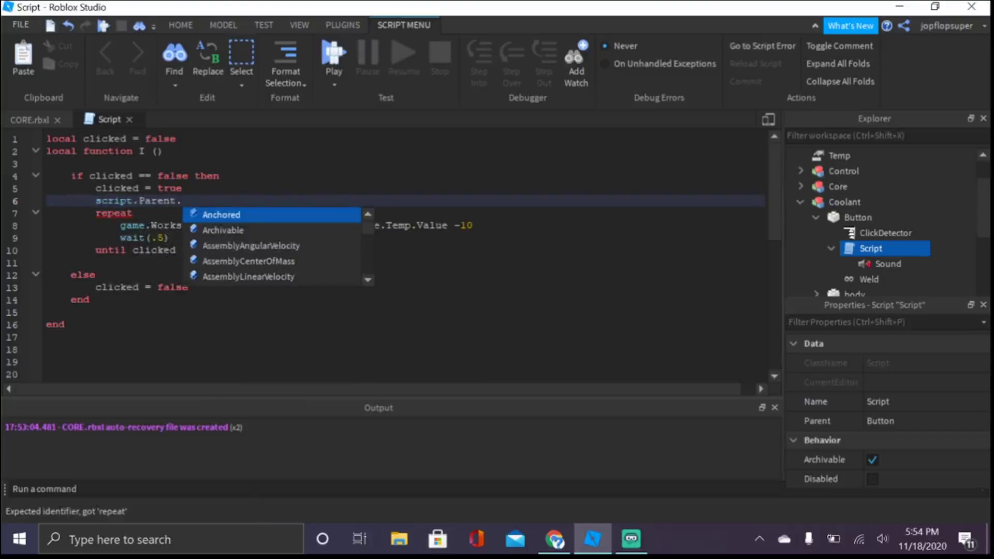
pyautogui.write('Script.Sound')
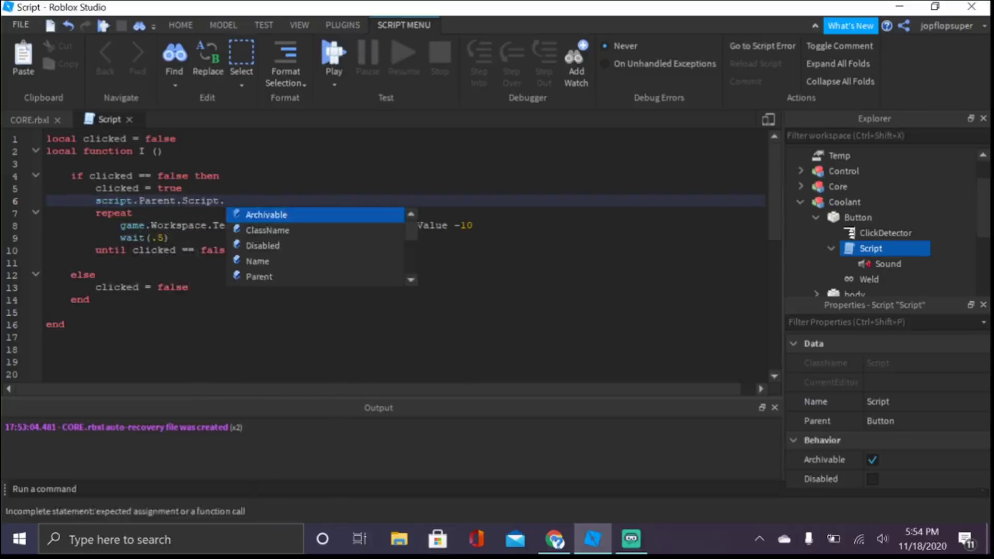
pyautogui.write(':Play()')
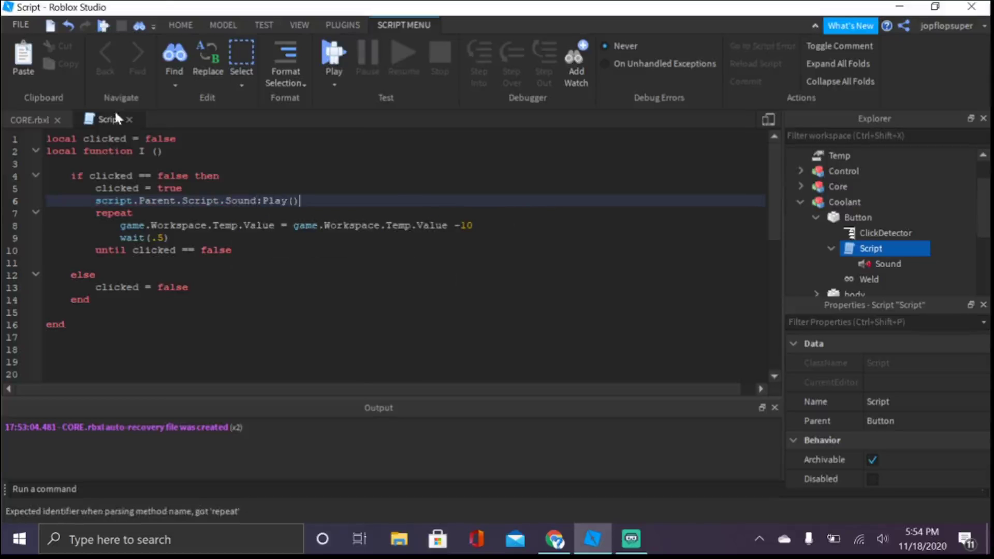
pyautogui.click(129, 120)
# Step: Select the whole Coolant model in the viewport and view it from above together with the control desk
pyautogui.moveTo(573, 226); pyautogui.dragTo(495, 178, button='right')
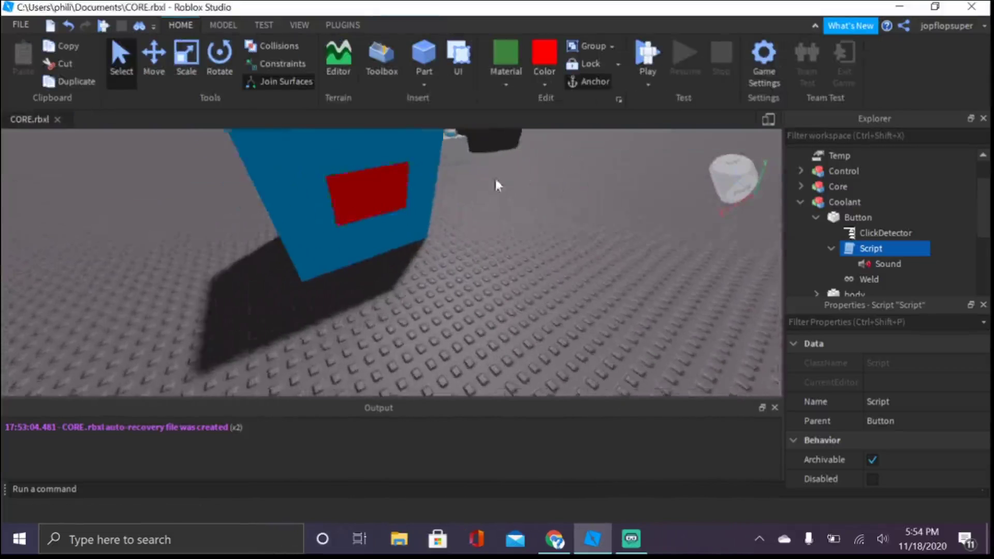
pyautogui.press('s')
pyautogui.press('a')
pyautogui.moveTo(344, 177); pyautogui.dragTo(492, 282)
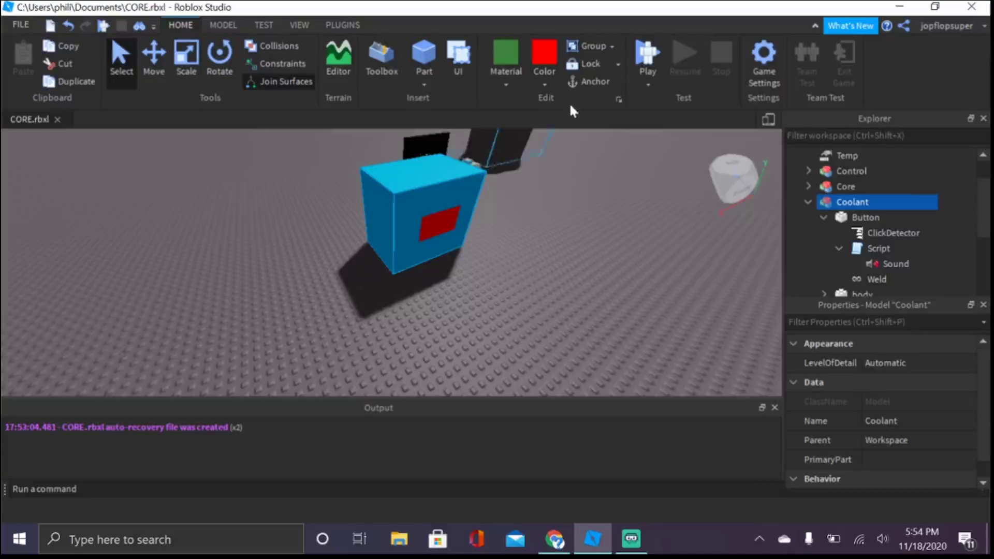
pyautogui.moveTo(548, 171); pyautogui.dragTo(536, 263, button='right')
pyautogui.scroll(-4, 518, 254)
pyautogui.moveTo(415, 182)
pyautogui.mouseDown()
pyautogui.moveTo(502, 254)
pyautogui.moveTo(549, 270)
pyautogui.mouseUp()
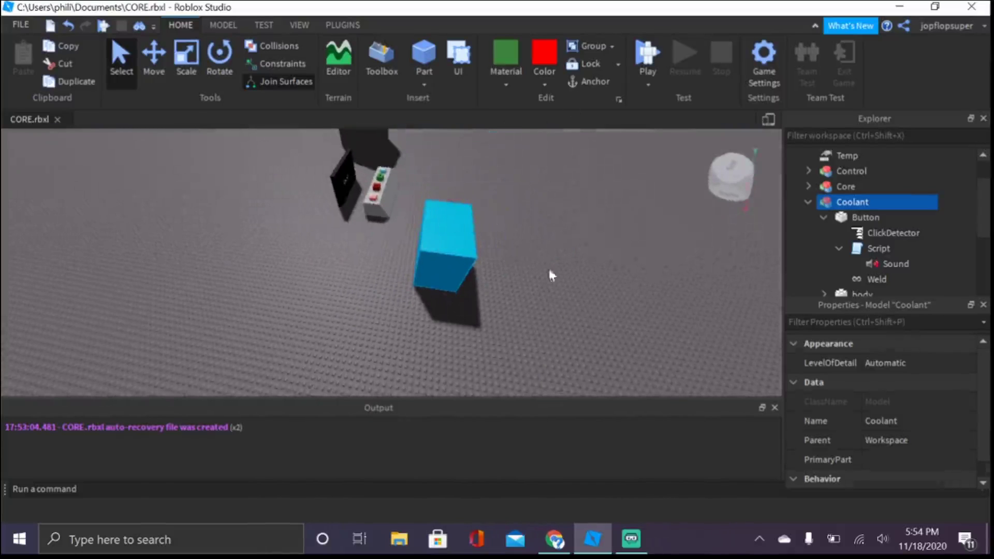
# Step: Anchor the whole Coolant model in place and clear the selection
pyautogui.click(570, 88)
pyautogui.click(603, 295)
pyautogui.press('w')
pyautogui.moveTo(603, 295); pyautogui.dragTo(603, 295, button='right')
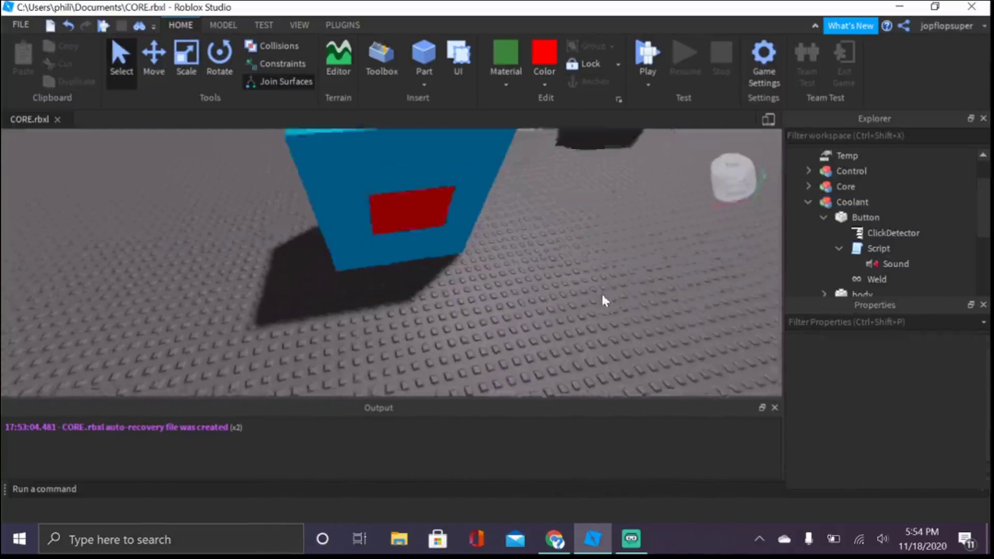
pyautogui.press('w')
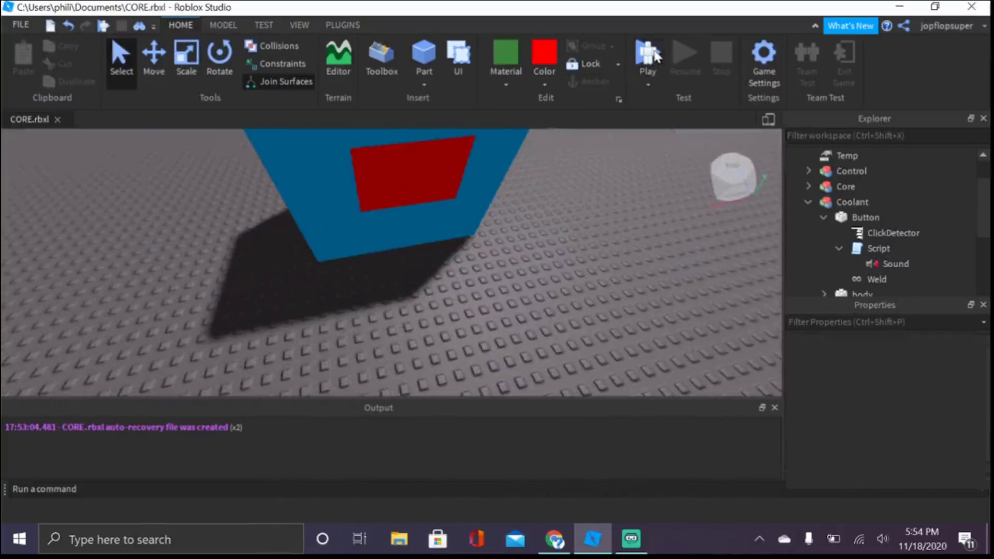
# Step: Start a play test, walk the character to the Coolant model and switch its red button on
pyautogui.click(656, 54)
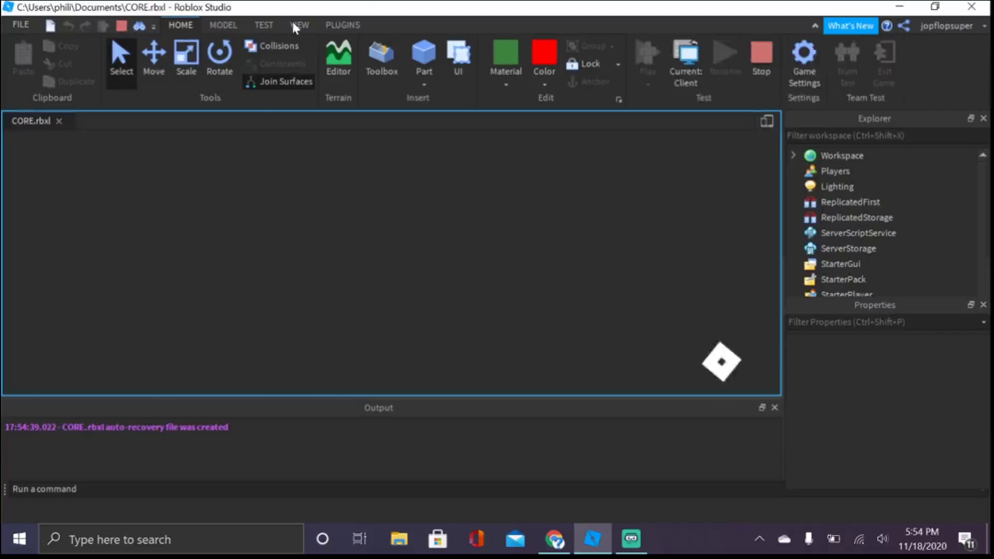
pyautogui.click(300, 24)
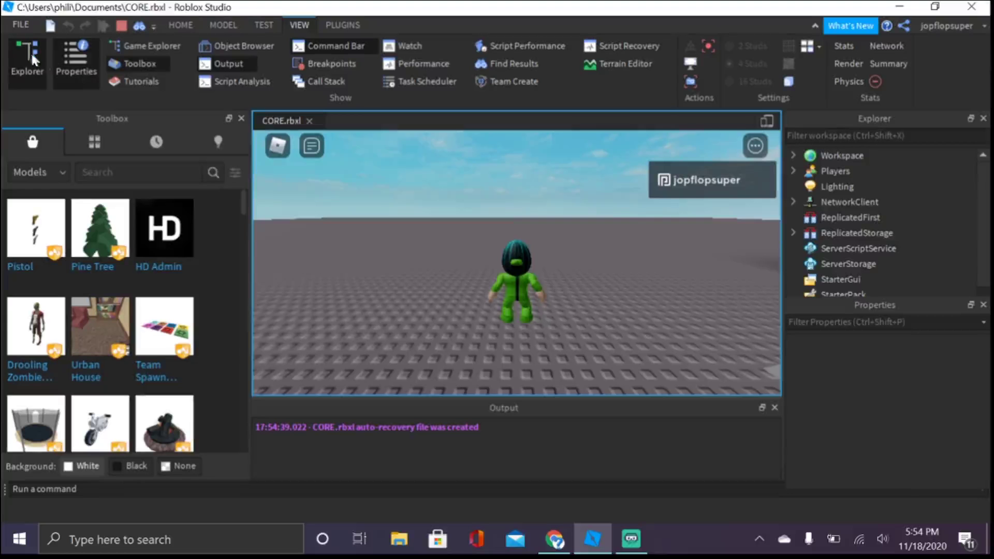
pyautogui.click(241, 118)
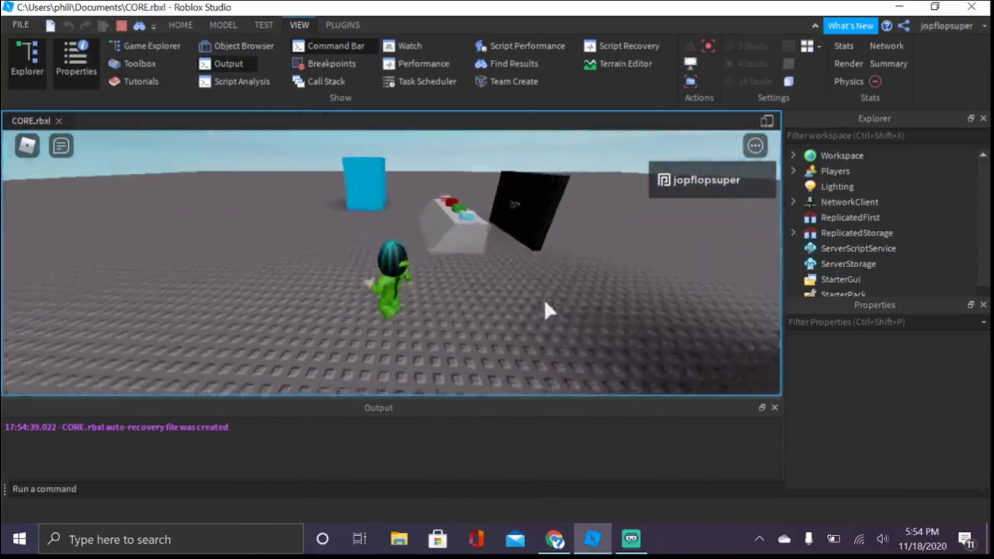
pyautogui.press('w')
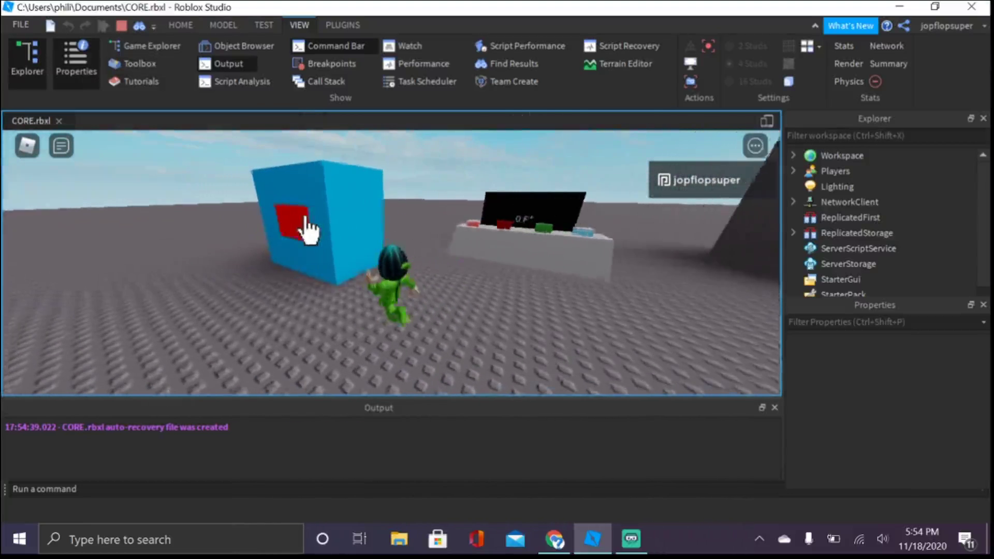
pyautogui.click(312, 221)
pyautogui.press('a')
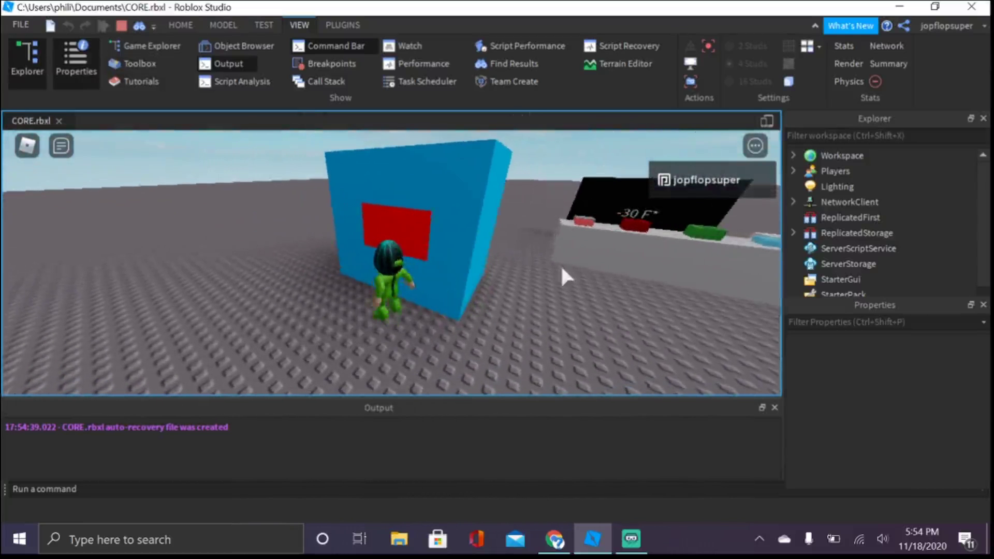
# Step: Toggle the Coolant button from close by while watching the temperature display, then stop the play test
pyautogui.press('w')
pyautogui.press('space')
pyautogui.moveTo(402, 248); pyautogui.dragTo(432, 238, button='right')
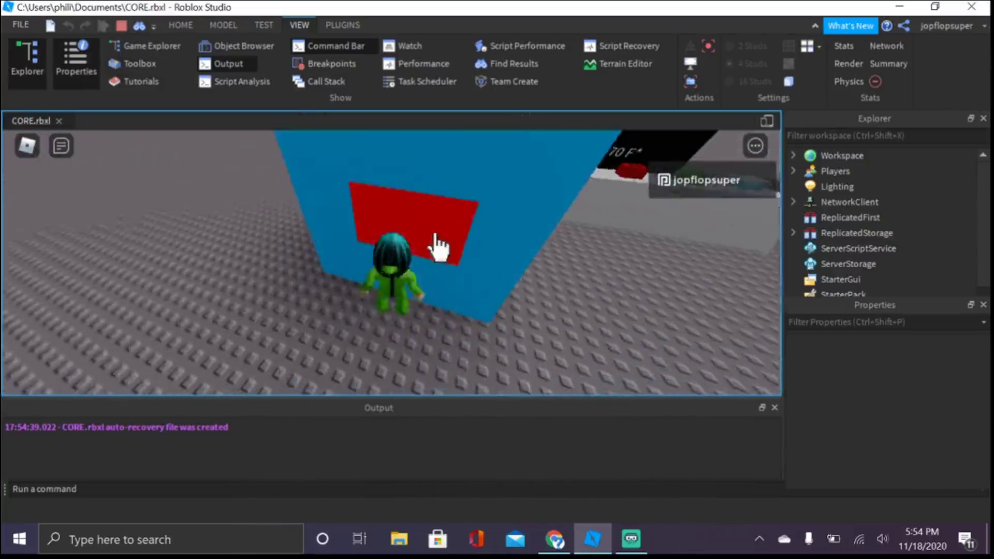
pyautogui.press('s')
pyautogui.moveTo(428, 204); pyautogui.dragTo(550, 341, button='right')
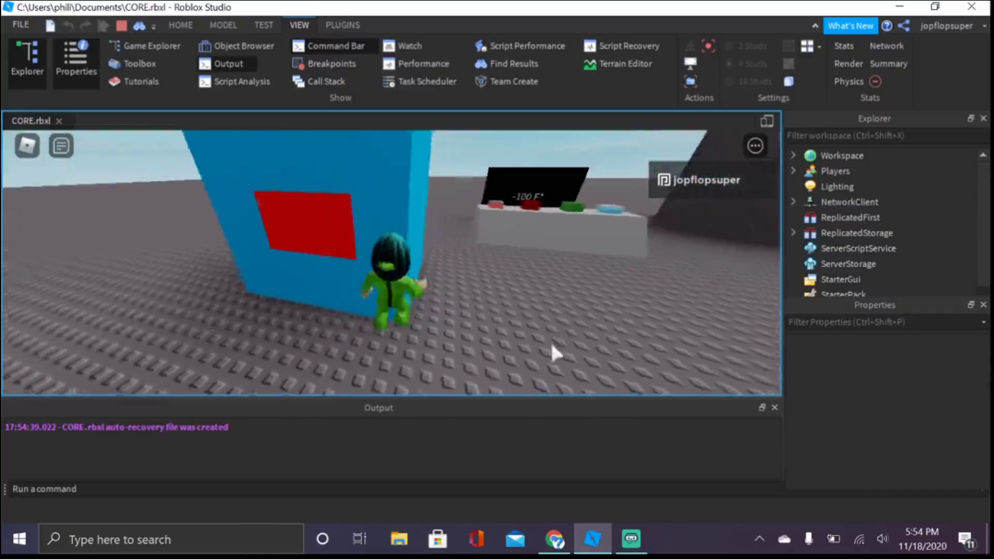
pyautogui.press('d')
pyautogui.press('a')
pyautogui.press('w')
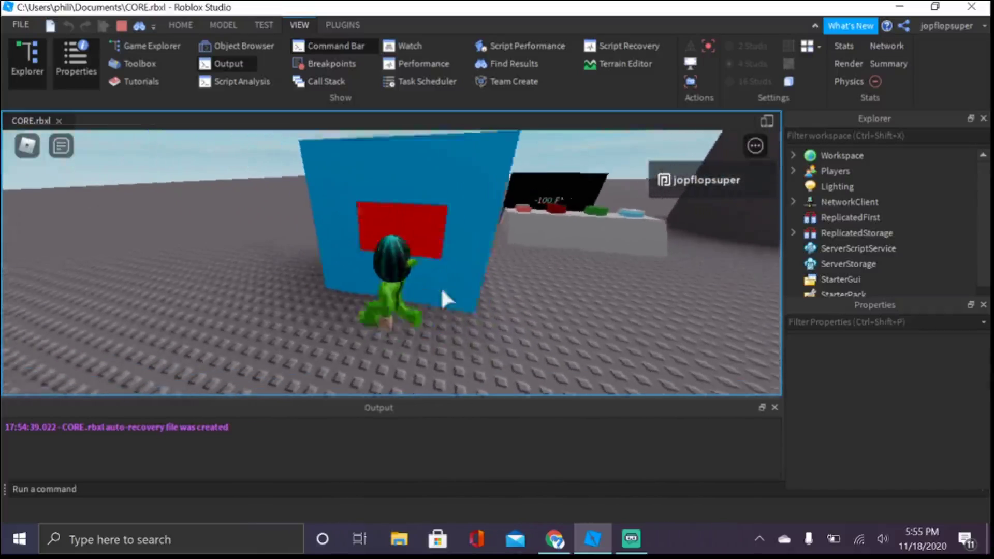
pyautogui.press('space')
pyautogui.press('d')
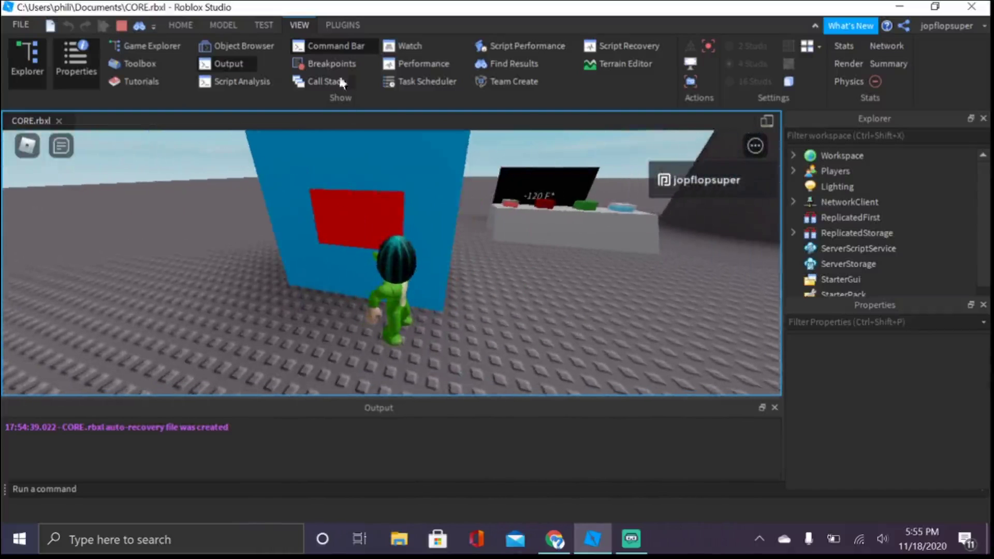
pyautogui.click(120, 26)
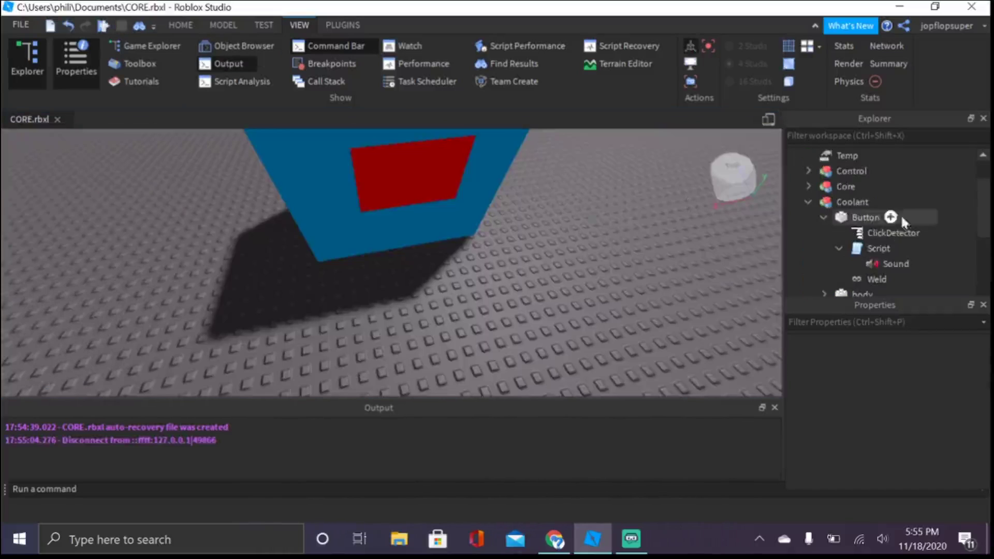
# Step: In the Coolant button's script, add script.Parent.Script.Sound:Play() after clicked = false in the else branch, then close the script
pyautogui.doubleClick(865, 247)
pyautogui.click(90, 300)
pyautogui.click(188, 287)
pyautogui.press('Return')
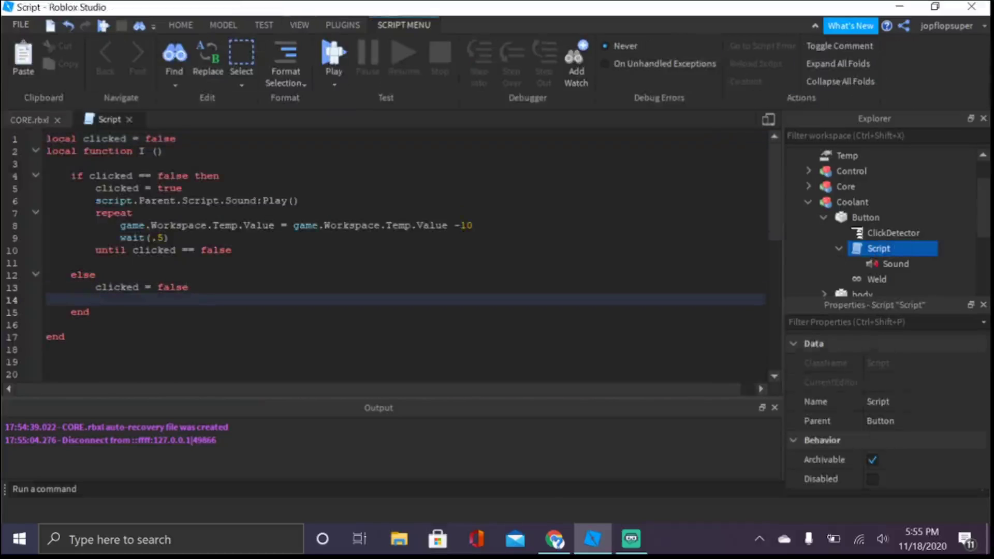
pyautogui.write('script.O')
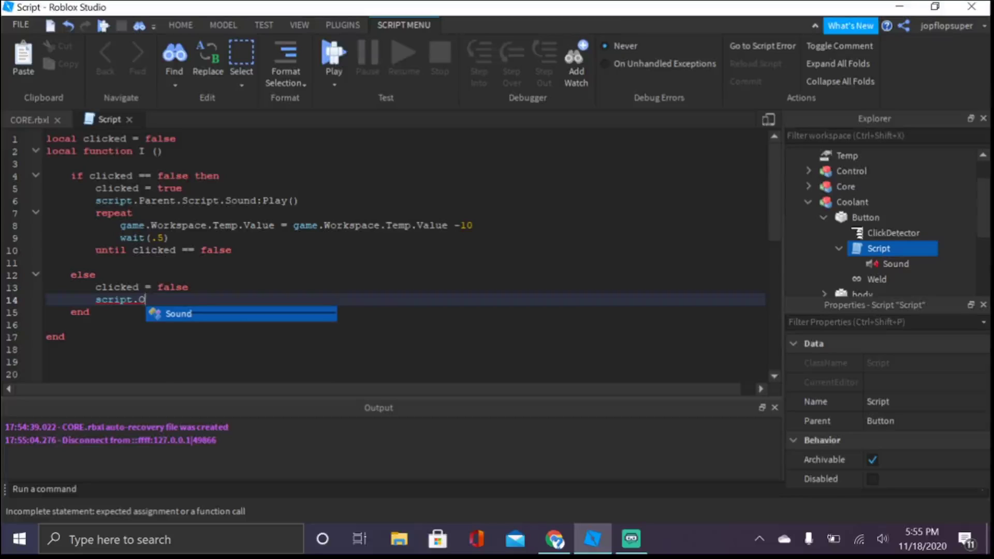
pyautogui.press('BackSpace')
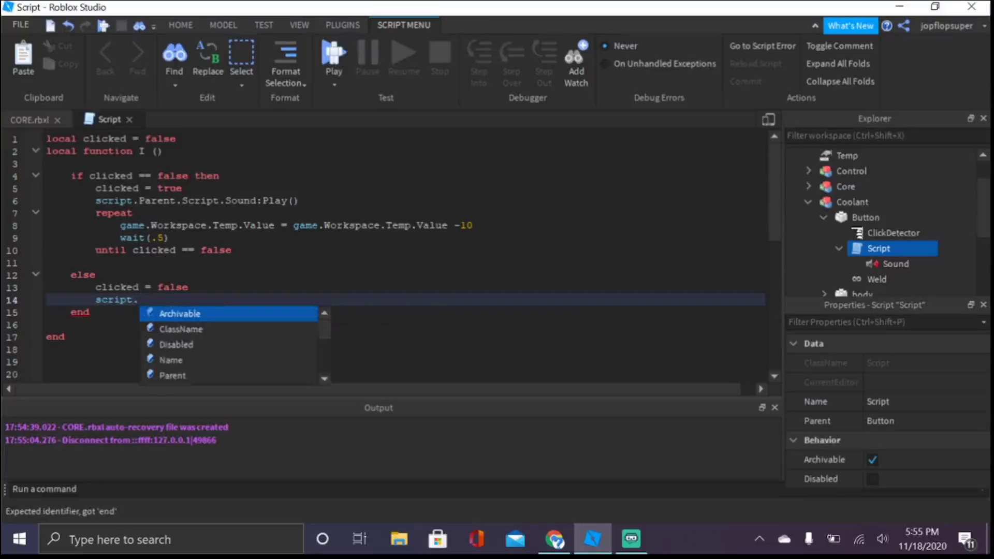
pyautogui.write('Parent.S')
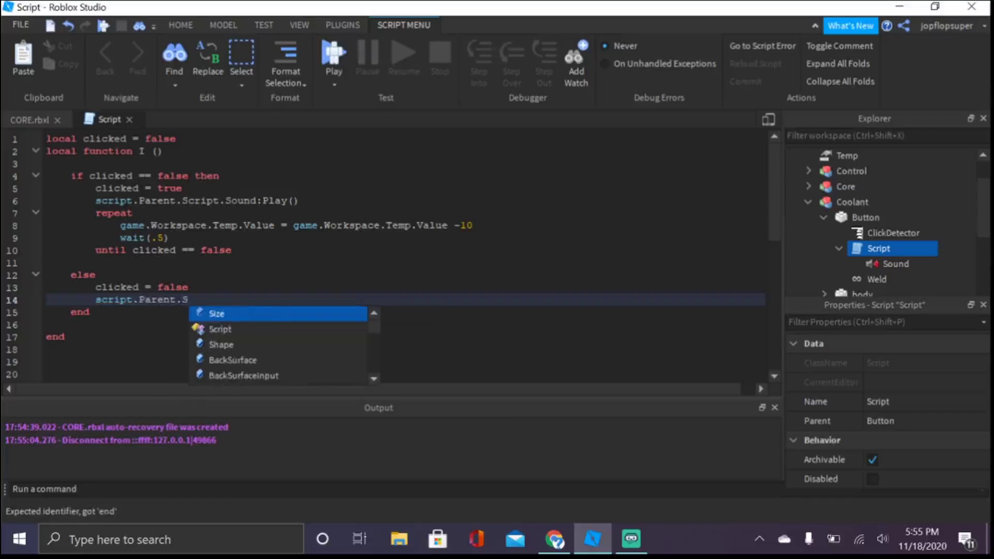
pyautogui.press('Tab')
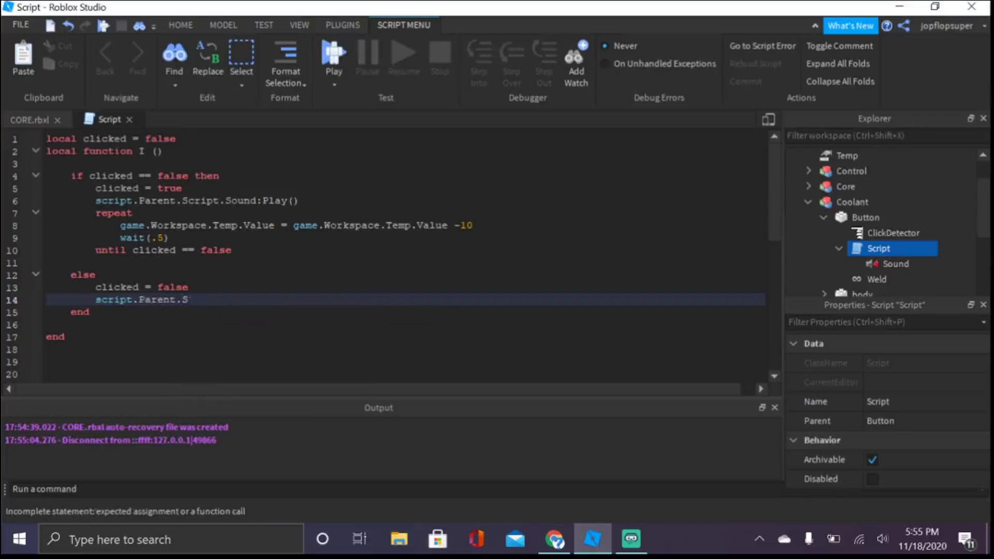
pyautogui.write('cript.S')
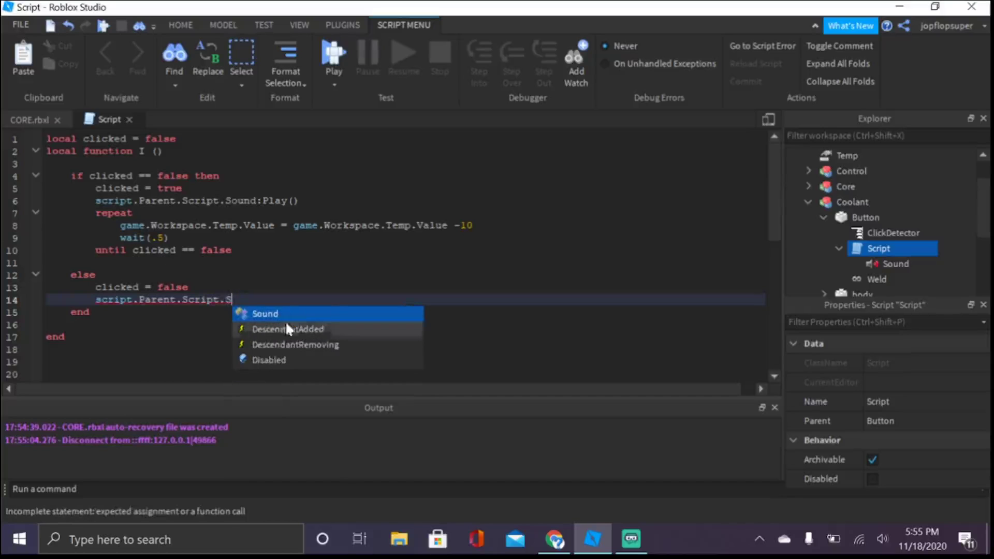
pyautogui.click(296, 313)
pyautogui.write('.')
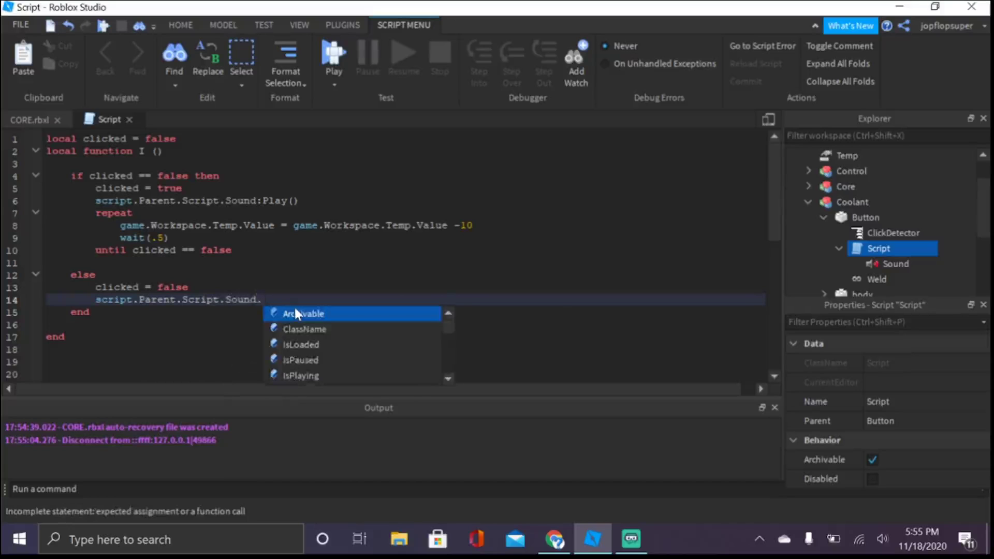
pyautogui.press('BackSpace')
pyautogui.write(':')
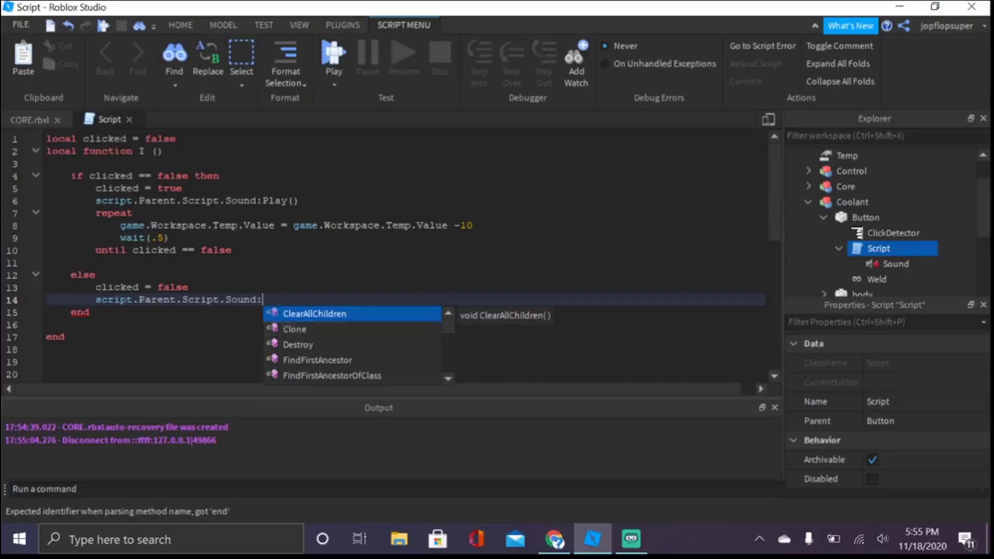
pyautogui.scroll(-1, 317, 328)
pyautogui.scroll(-6, 315, 332)
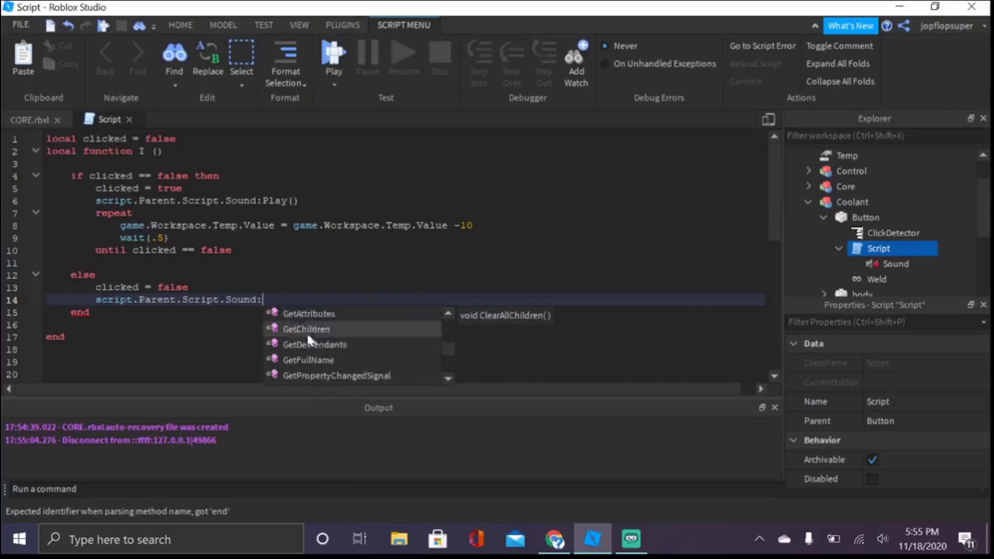
pyautogui.click(292, 314)
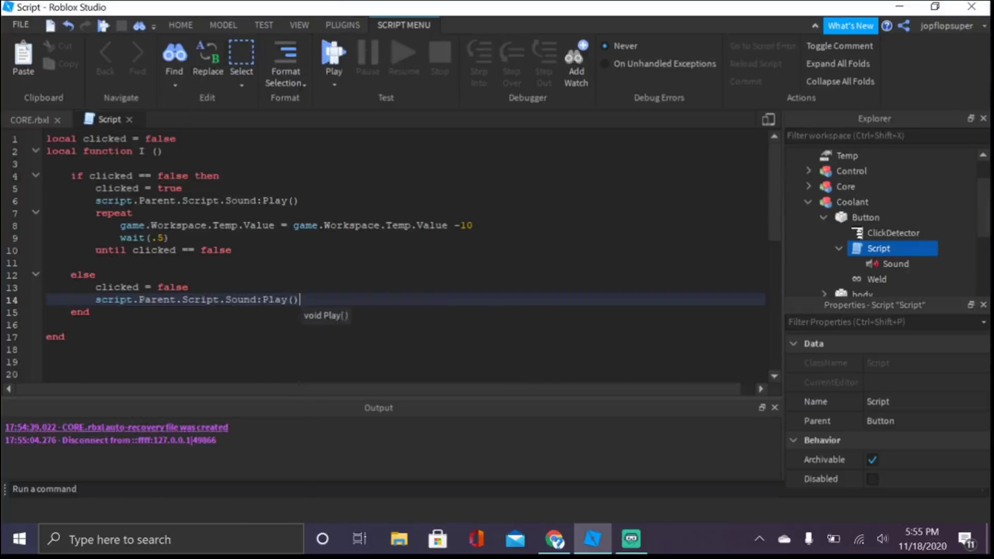
pyautogui.click(90, 312)
pyautogui.click(131, 121)
# Step: Collapse the Button and Coolant entries in the object tree and view the Coolant model together with the control desk
pyautogui.moveTo(521, 192); pyautogui.dragTo(622, 233, button='right')
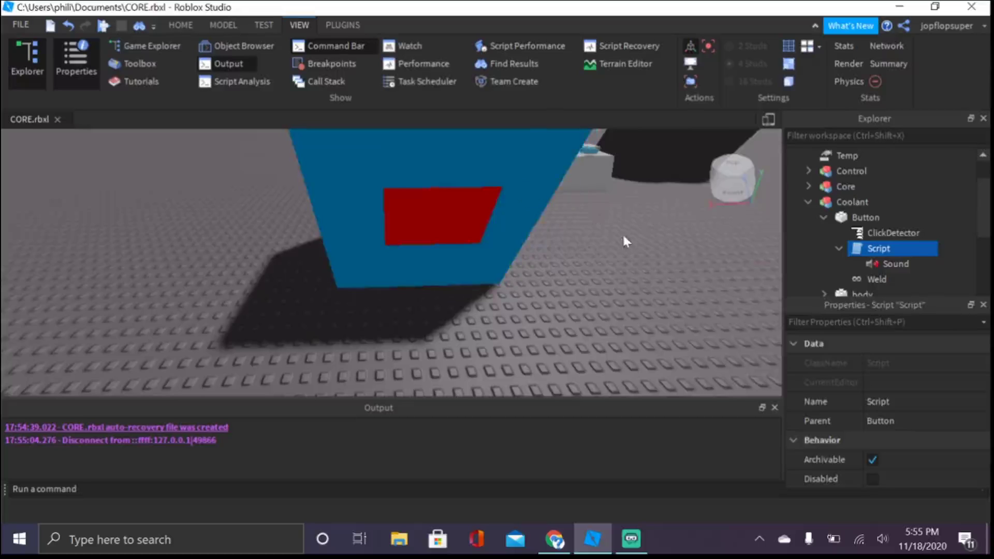
pyautogui.click(664, 236)
pyautogui.scroll(-5, 665, 237)
pyautogui.click(824, 218)
pyautogui.click(809, 202)
pyautogui.scroll(3, 662, 275)
pyautogui.moveTo(689, 262); pyautogui.dragTo(505, 277, button='right')
pyautogui.scroll(-1, 477, 294)
pyautogui.click(406, 303)
pyautogui.press('f')
pyautogui.scroll(-3, 504, 277)
pyautogui.moveTo(585, 156); pyautogui.dragTo(544, 232, button='right')
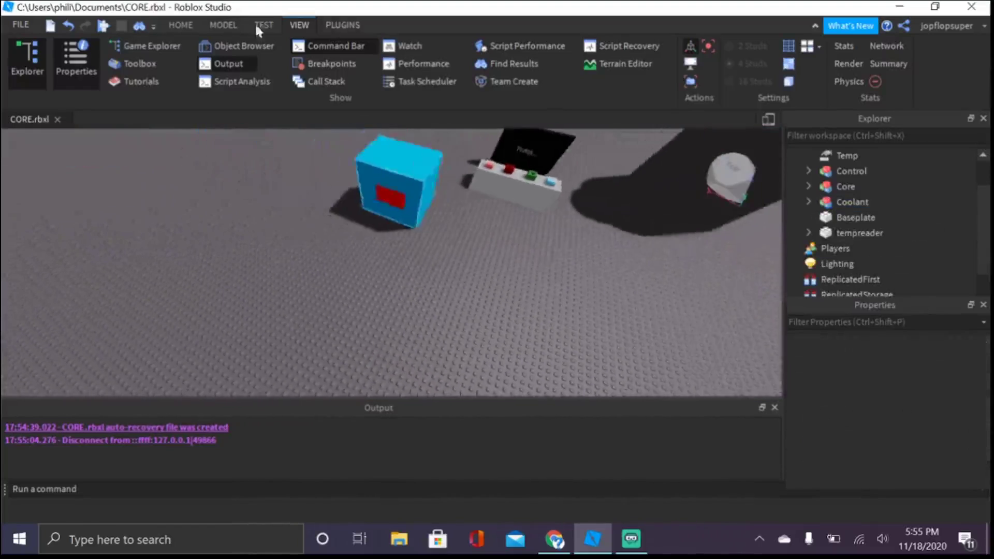
# Step: Start another play test and walk the character over to the Coolant model's button
pyautogui.click(192, 26)
pyautogui.click(634, 53)
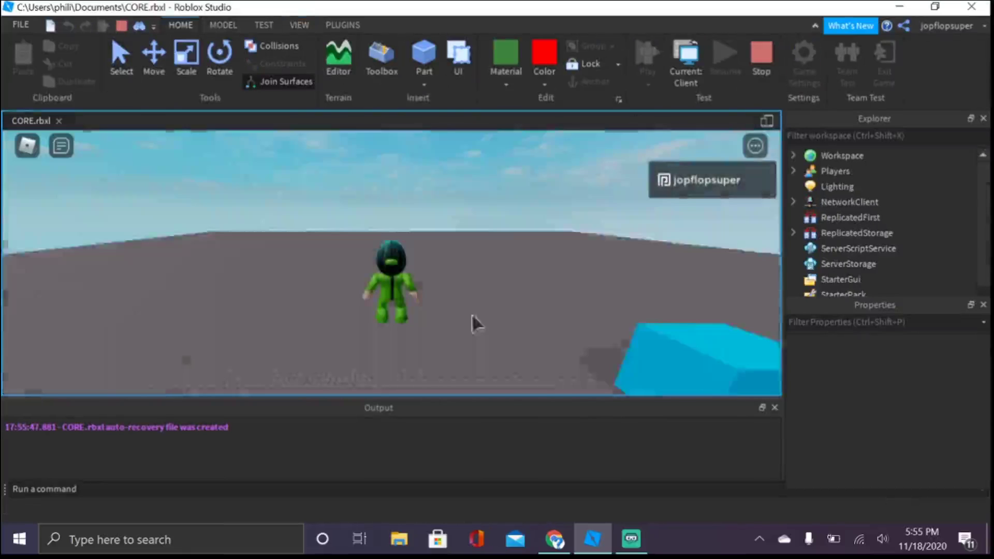
pyautogui.moveTo(471, 313); pyautogui.dragTo(316, 318, button='right')
pyautogui.press('w')
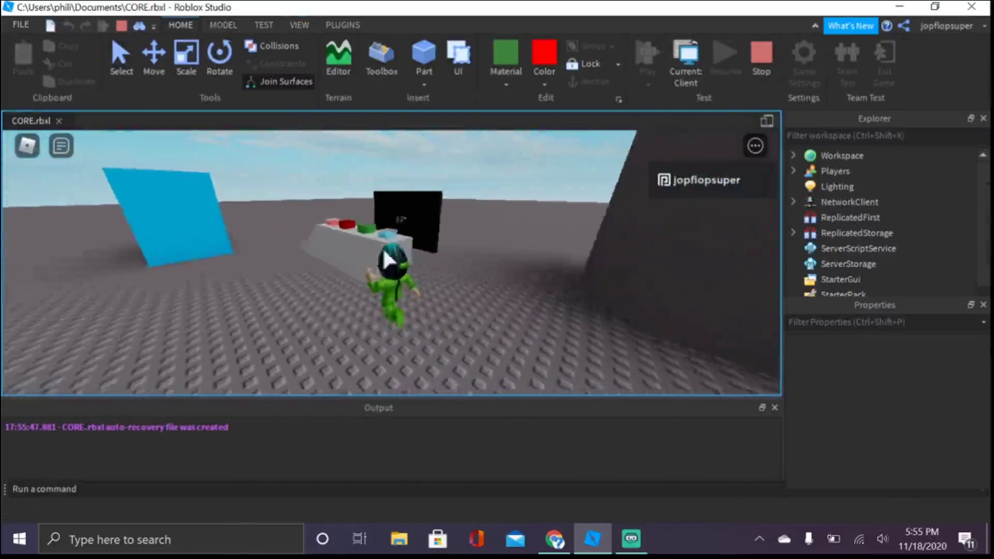
pyautogui.press('a')
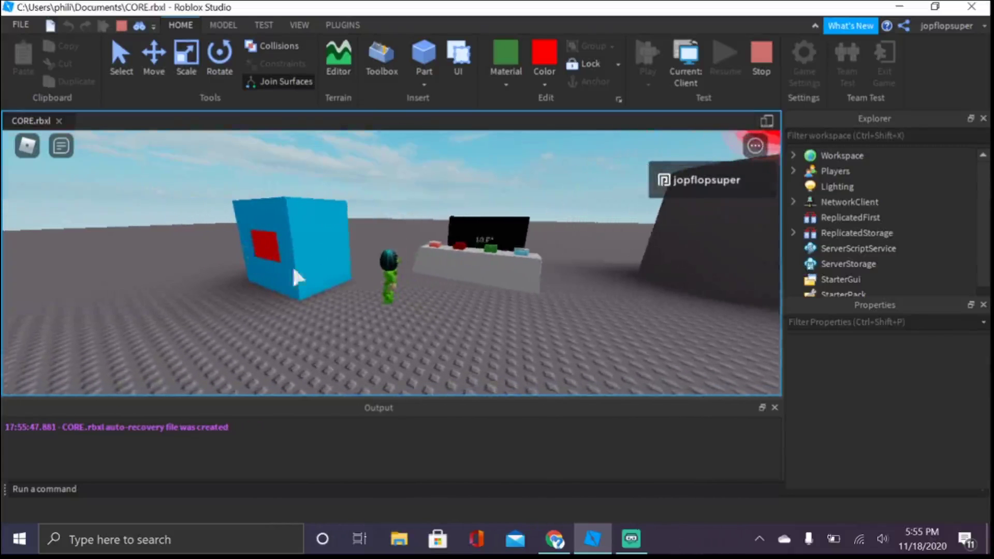
pyautogui.moveTo(293, 268); pyautogui.dragTo(339, 266, button='right')
pyautogui.press('w')
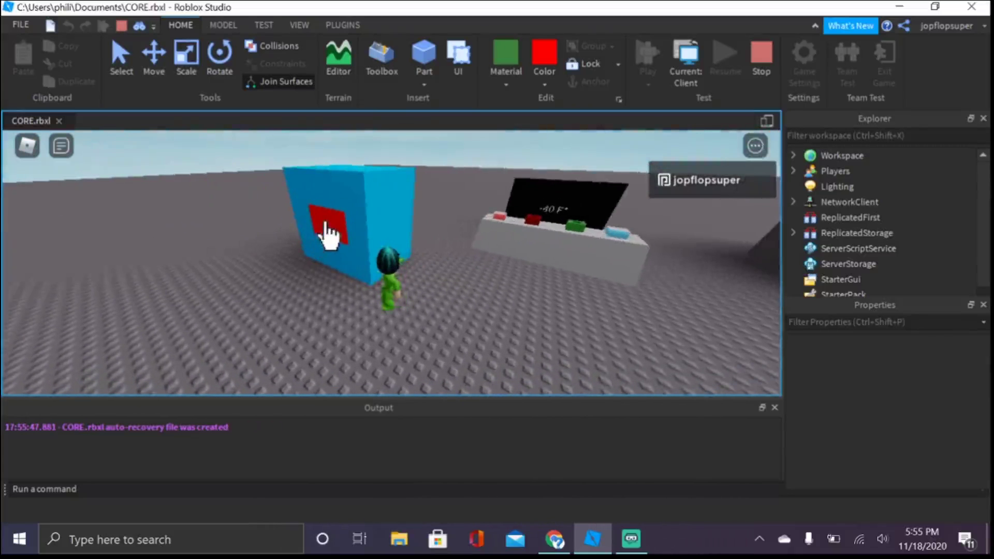
# Step: Test the Coolant button and its click sound while watching the temperature display, then end the play test
pyautogui.moveTo(325, 225); pyautogui.dragTo(476, 237, button='right')
pyautogui.press('w')
pyautogui.press('space')
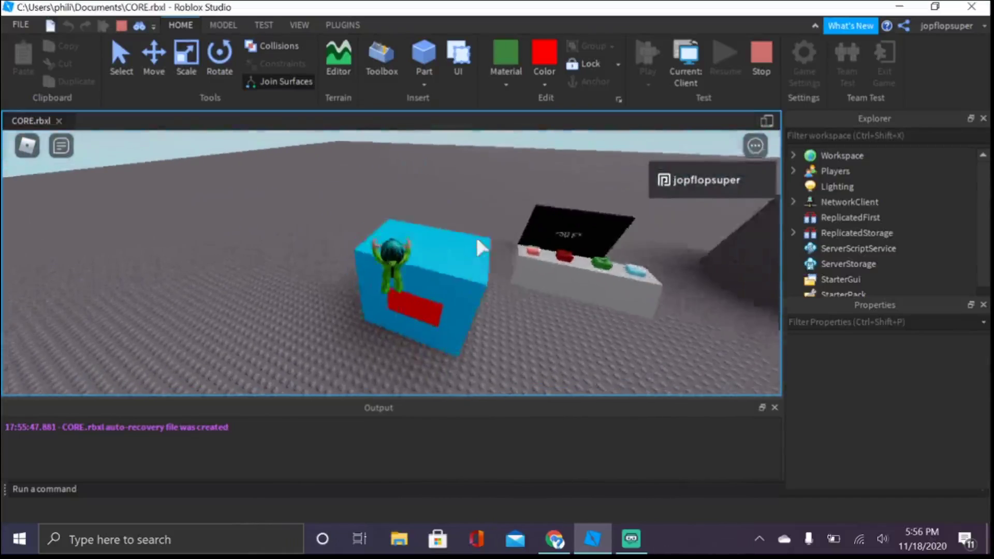
pyautogui.press('space')
pyautogui.press('a')
pyautogui.press('d')
pyautogui.press('space')
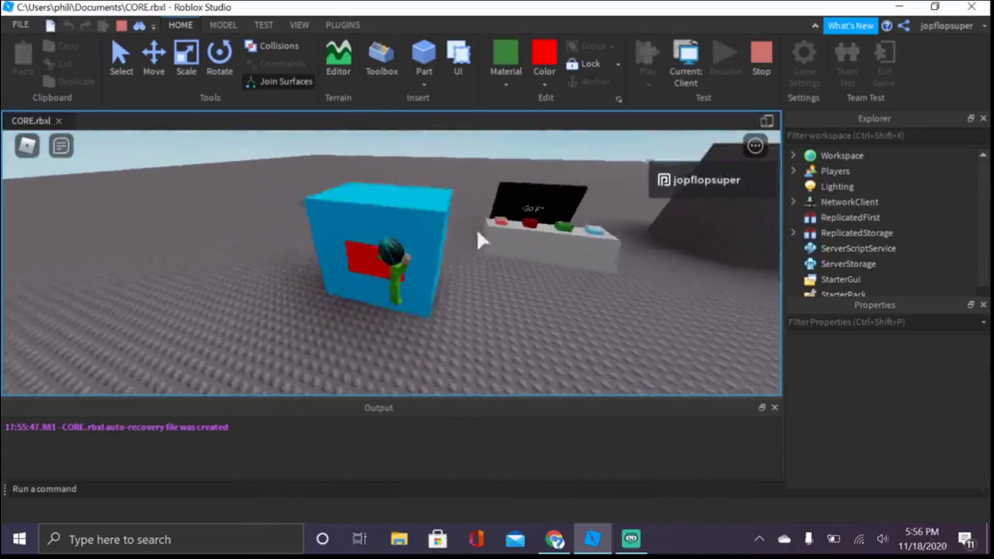
pyautogui.press('w')
pyautogui.click(762, 56)
# Step: Inspect the Coolant model and the control desk from the front and up close
pyautogui.moveTo(241, 263); pyautogui.dragTo(284, 238, button='right')
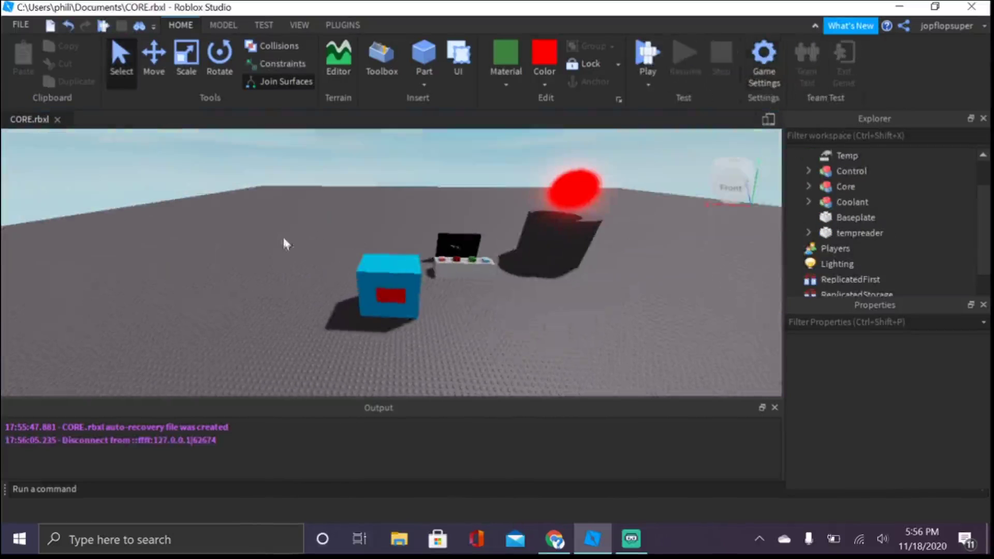
pyautogui.click(378, 266)
pyautogui.scroll(4, 388, 280)
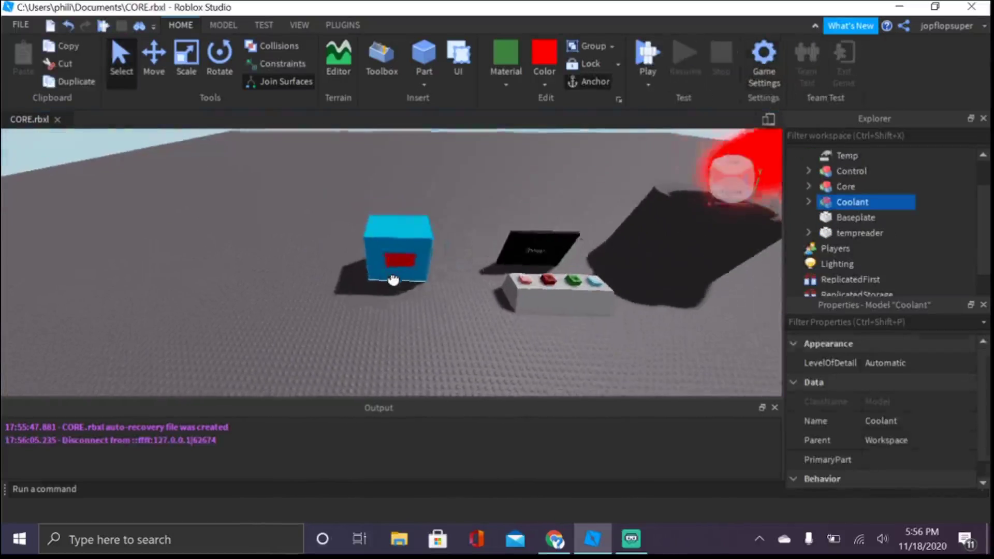
pyautogui.click(393, 314)
pyautogui.moveTo(393, 313); pyautogui.dragTo(517, 287, button='right')
pyautogui.scroll(-1, 516, 287)
pyautogui.scroll(4, 449, 357)
pyautogui.press('w')
pyautogui.press('a')
pyautogui.press('s')
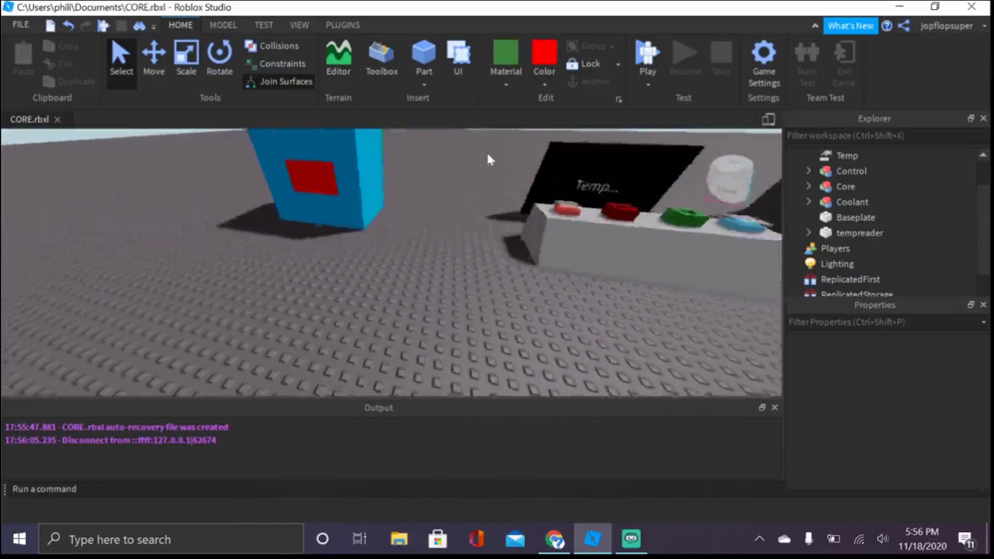
# Step: Insert a Maroon block part on the baseplate near the Coolant model
pyautogui.click(544, 86)
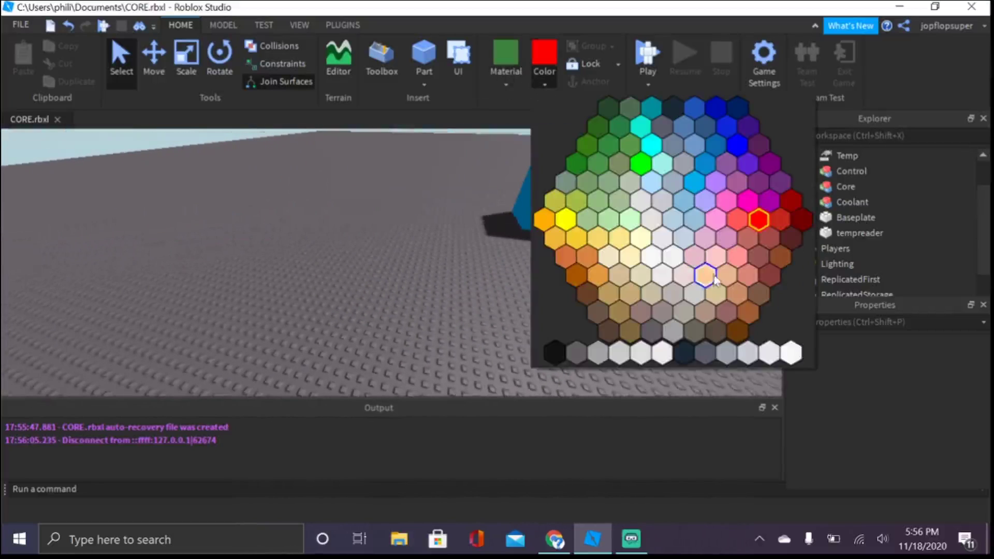
pyautogui.click(801, 221)
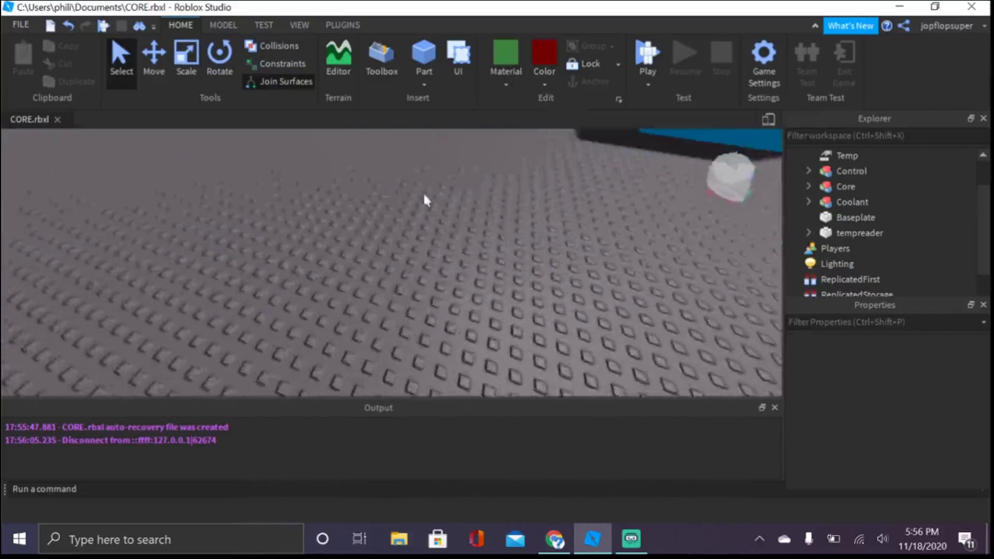
pyautogui.click(424, 57)
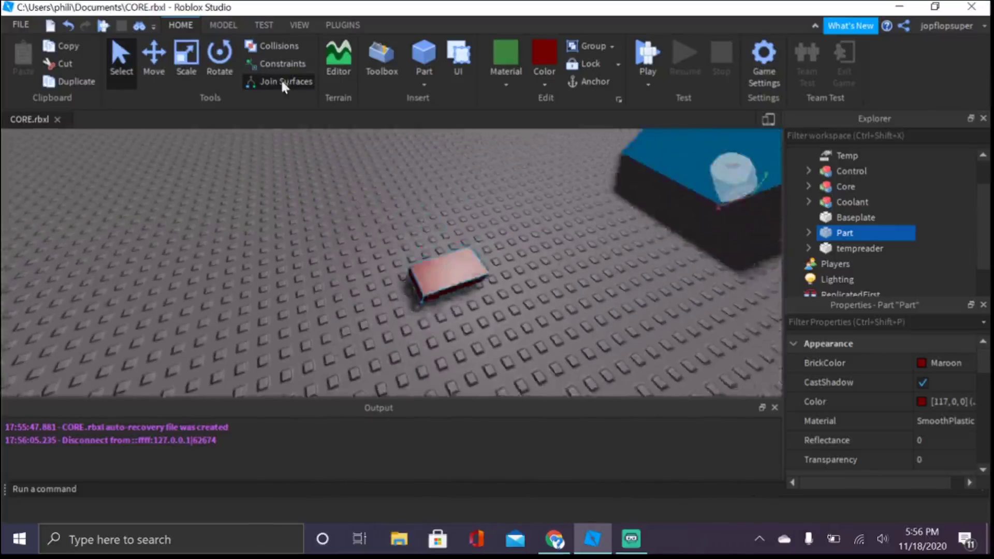
# Step: Scale the maroon block into a long, tall box
pyautogui.moveTo(462, 296); pyautogui.dragTo(488, 350)
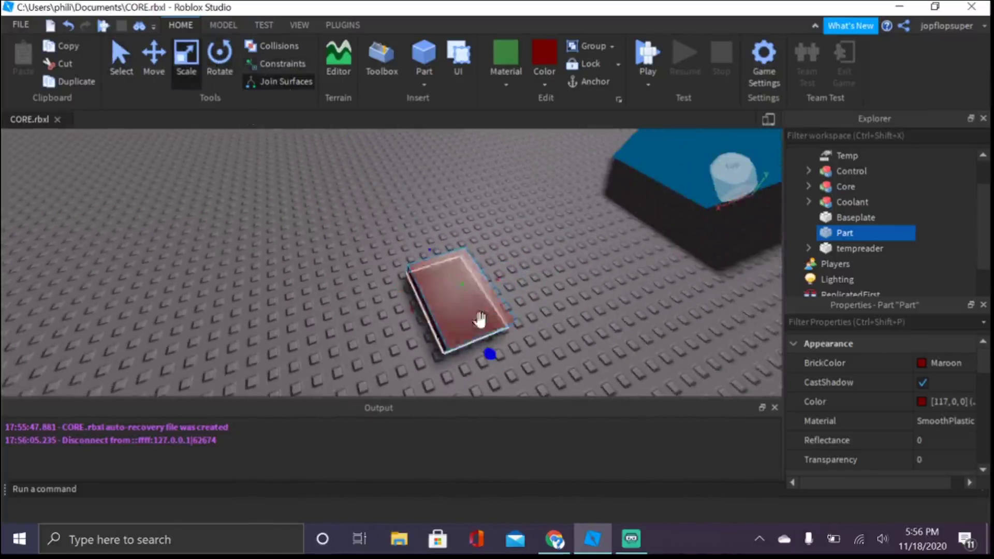
pyautogui.moveTo(429, 250); pyautogui.dragTo(389, 180)
pyautogui.moveTo(430, 230); pyautogui.dragTo(448, 162)
pyautogui.moveTo(453, 160); pyautogui.dragTo(493, 209, button='right')
pyautogui.moveTo(474, 250); pyautogui.dragTo(470, 249)
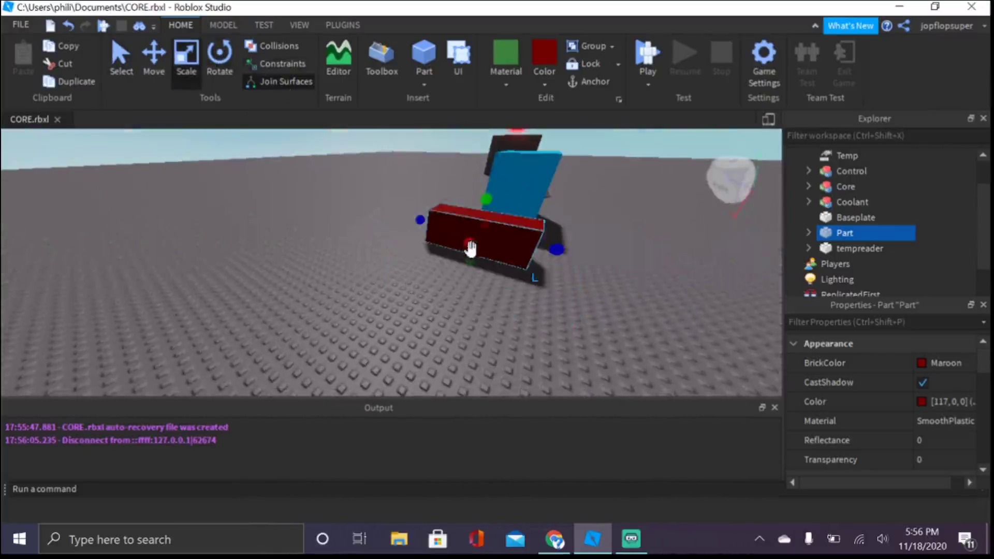
pyautogui.scroll(5, 501, 245)
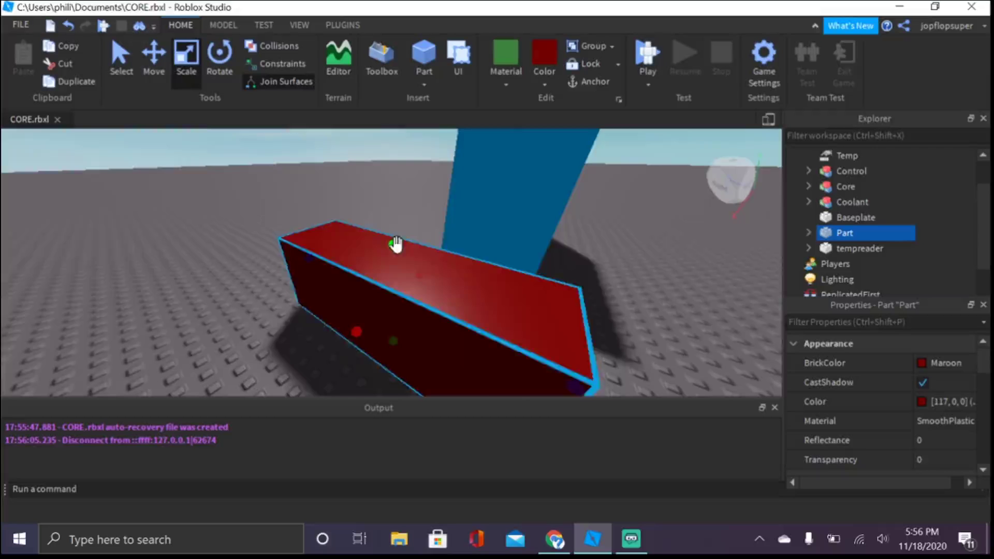
pyautogui.moveTo(396, 243); pyautogui.dragTo(390, 206)
pyautogui.scroll(-4, 368, 294)
pyautogui.click(368, 294)
pyautogui.moveTo(369, 294); pyautogui.dragTo(369, 292, button='right')
pyautogui.scroll(3, 413, 231)
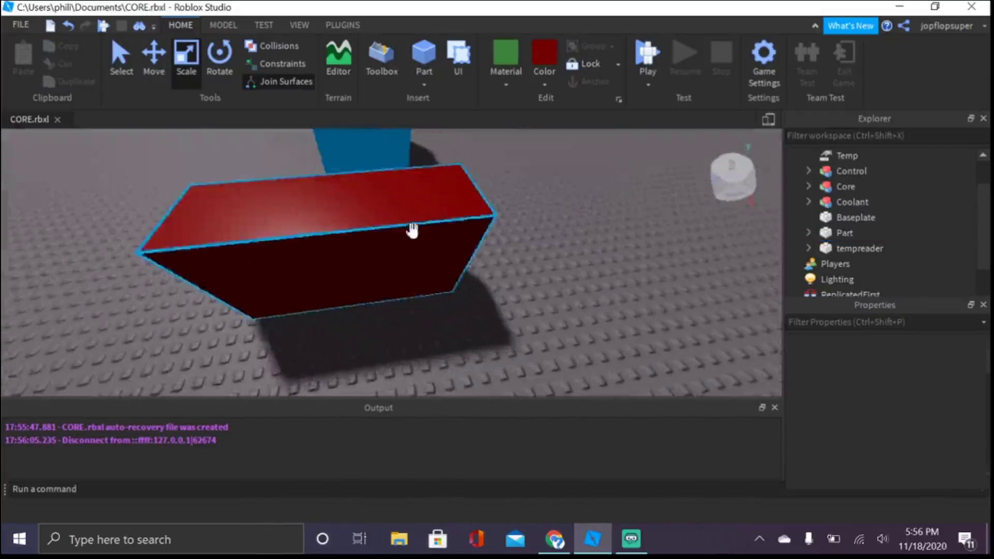
# Step: Insert a cylinder part on top of the maroon box and rotate it upright
pyautogui.scroll(3, 413, 230)
pyautogui.click(424, 84)
pyautogui.click(454, 150)
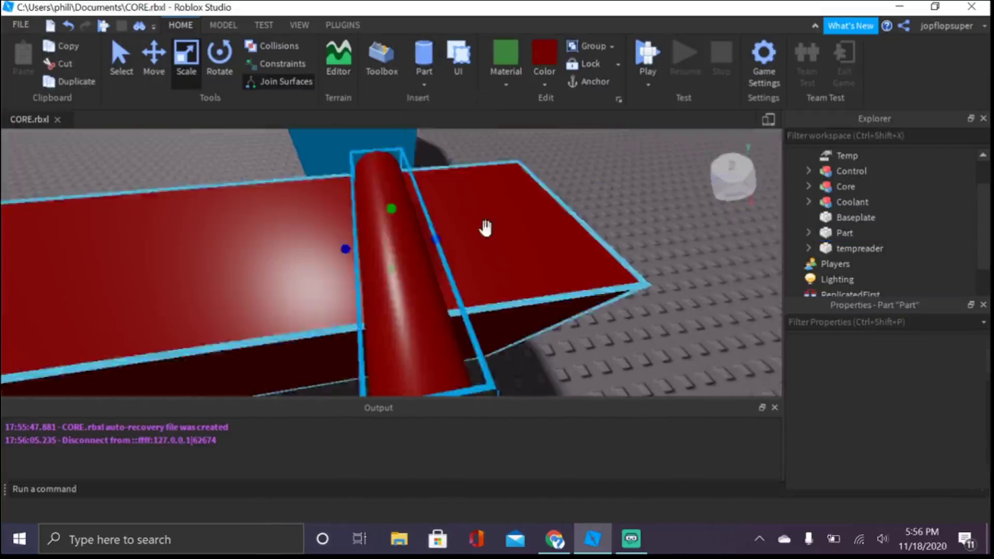
pyautogui.moveTo(484, 227); pyautogui.dragTo(378, 275, button='right')
pyautogui.click(210, 77)
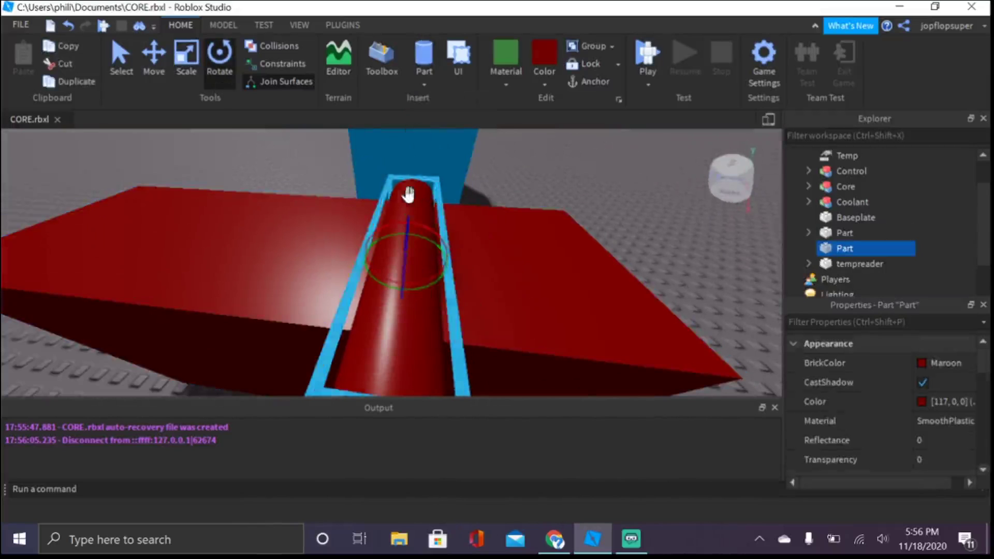
pyautogui.moveTo(406, 228); pyautogui.dragTo(399, 282)
pyautogui.moveTo(399, 282); pyautogui.dragTo(379, 204, button='right')
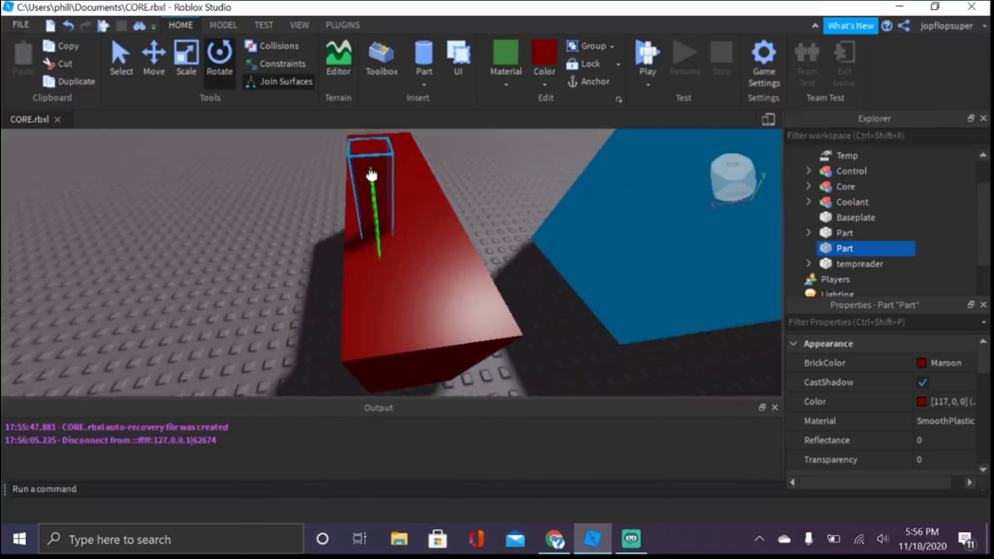
# Step: Position the upright cylinder at one end of the maroon box's top and scale it down to a slimmer chimney
pyautogui.moveTo(400, 255); pyautogui.dragTo(399, 256, button='right')
pyautogui.moveTo(400, 256); pyautogui.dragTo(427, 264)
pyautogui.press('w')
pyautogui.click(197, 67)
pyautogui.press('s')
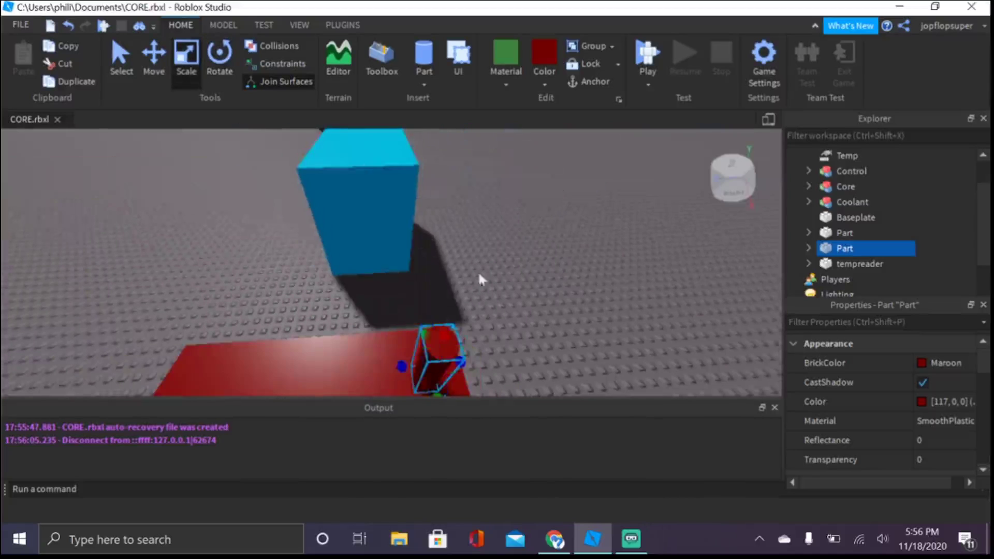
pyautogui.moveTo(481, 279); pyautogui.dragTo(465, 267, button='right')
pyautogui.press('e')
pyautogui.press('s')
pyautogui.moveTo(445, 289); pyautogui.dragTo(446, 339)
# Step: Colour the chimney cylinder Really black
pyautogui.click(545, 85)
pyautogui.click(548, 348)
pyautogui.moveTo(548, 348); pyautogui.dragTo(610, 294, button='right')
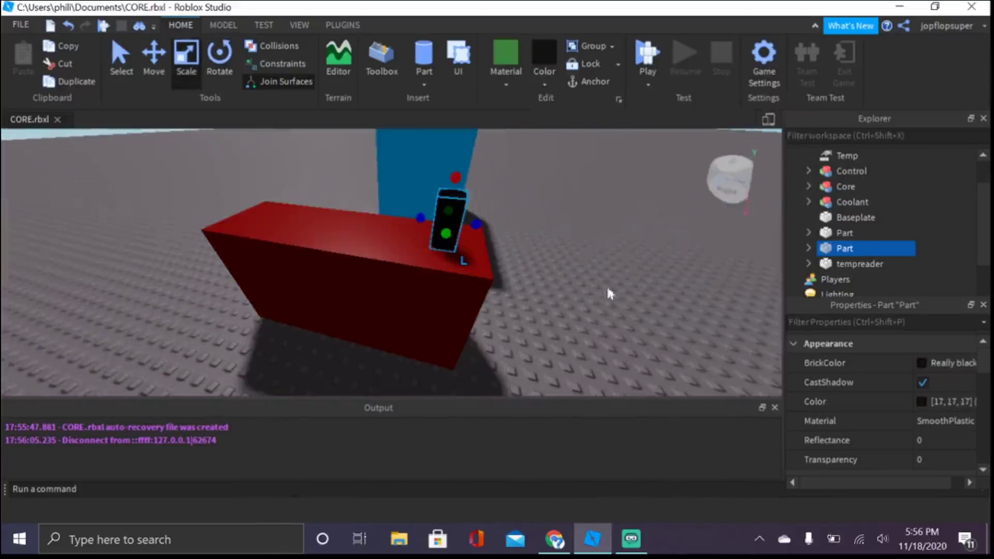
# Step: Add a Smoke effect to the black chimney cylinder
pyautogui.click(863, 249)
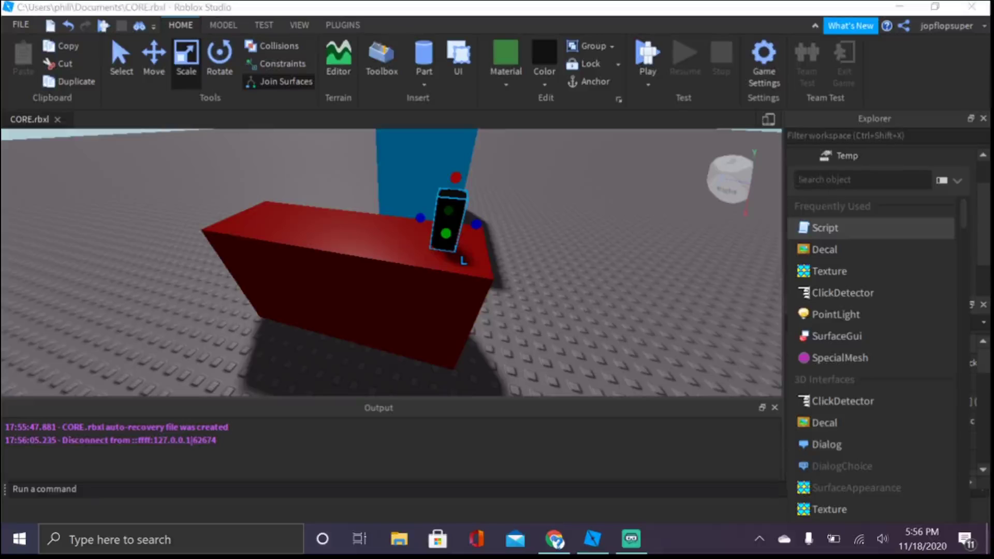
pyautogui.write('smo')
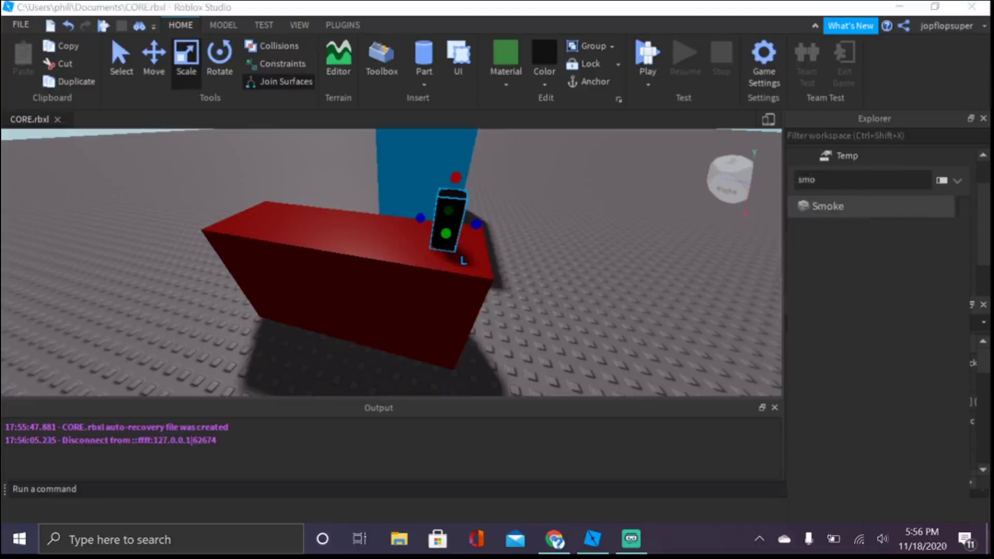
pyautogui.click(830, 203)
# Step: Stretch the black chimney upward to make it taller
pyautogui.moveTo(654, 273); pyautogui.dragTo(641, 282, button='right')
pyautogui.press('w')
pyautogui.press('e')
pyautogui.moveTo(481, 221); pyautogui.dragTo(474, 145)
# Step: Set the chimney Smoke's Size to 0.5 and its RiseVelocity to 1.5
pyautogui.click(846, 263)
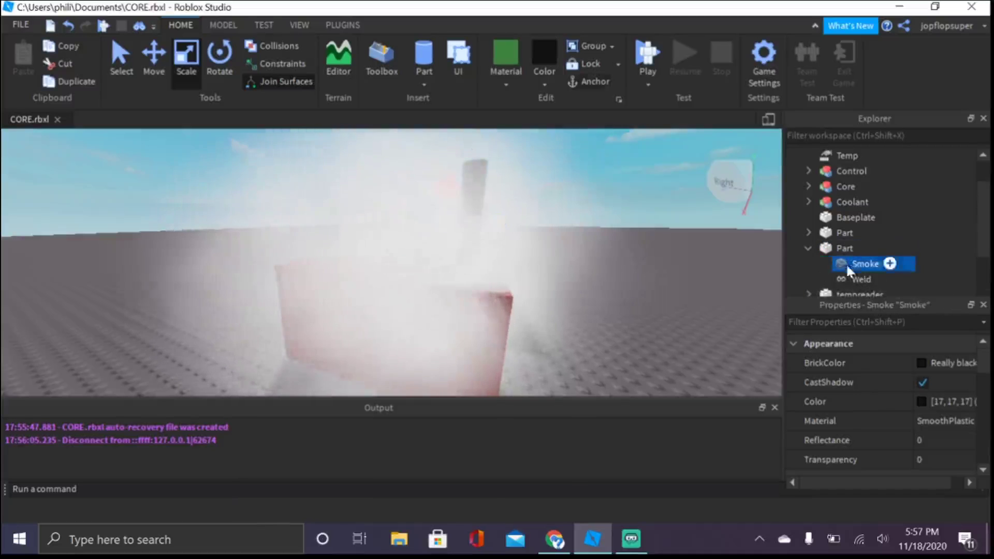
pyautogui.scroll(-1, 885, 445)
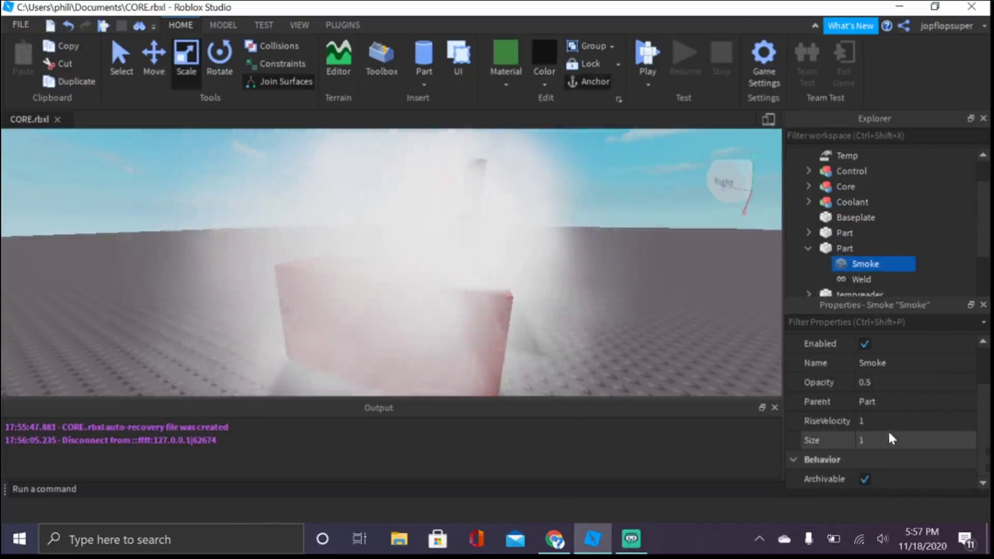
pyautogui.click(887, 436)
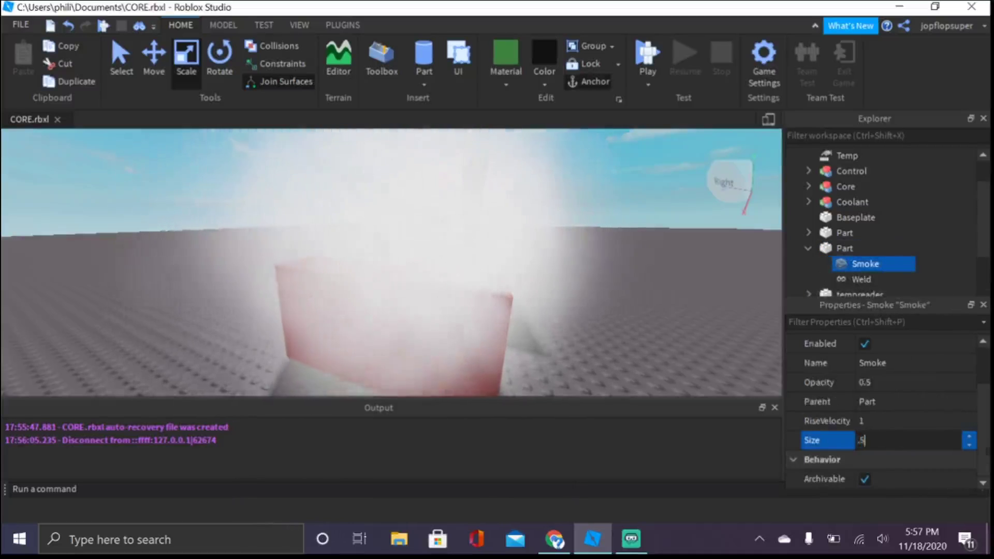
pyautogui.press('Return')
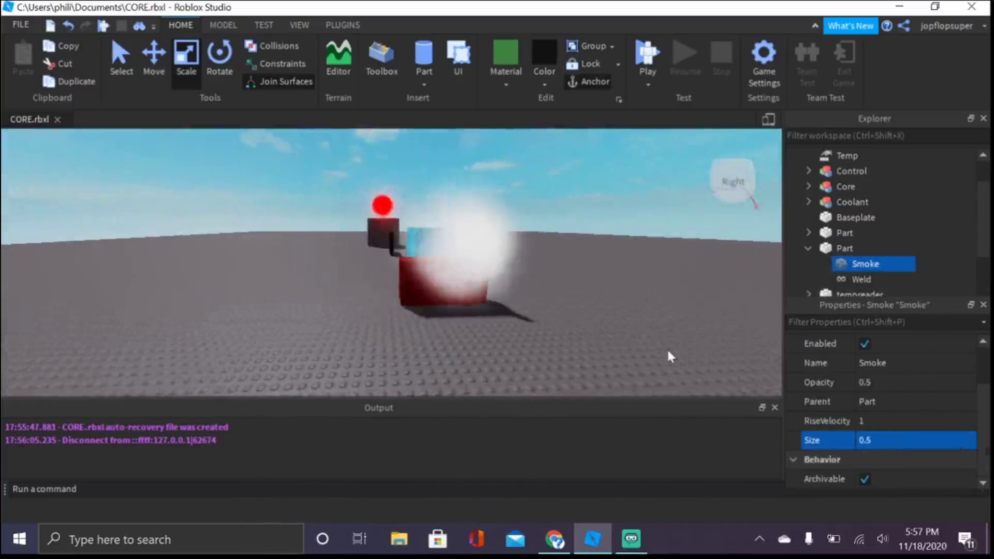
pyautogui.click(893, 420)
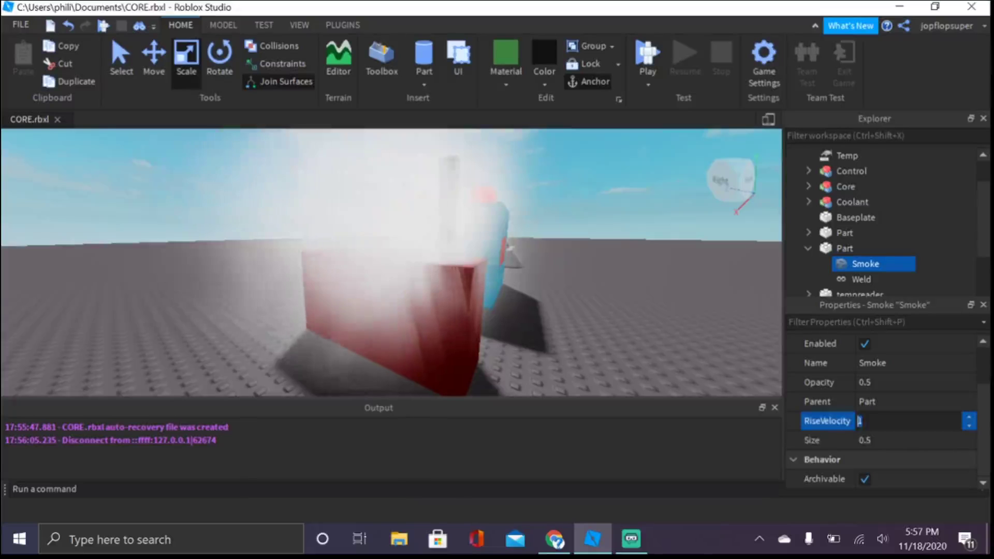
pyautogui.write('0')
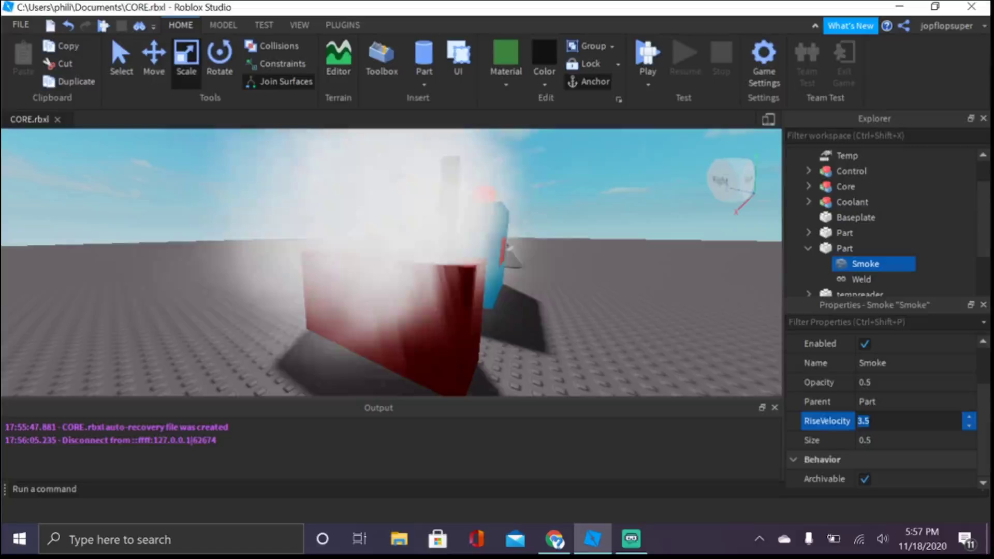
pyautogui.click(774, 382)
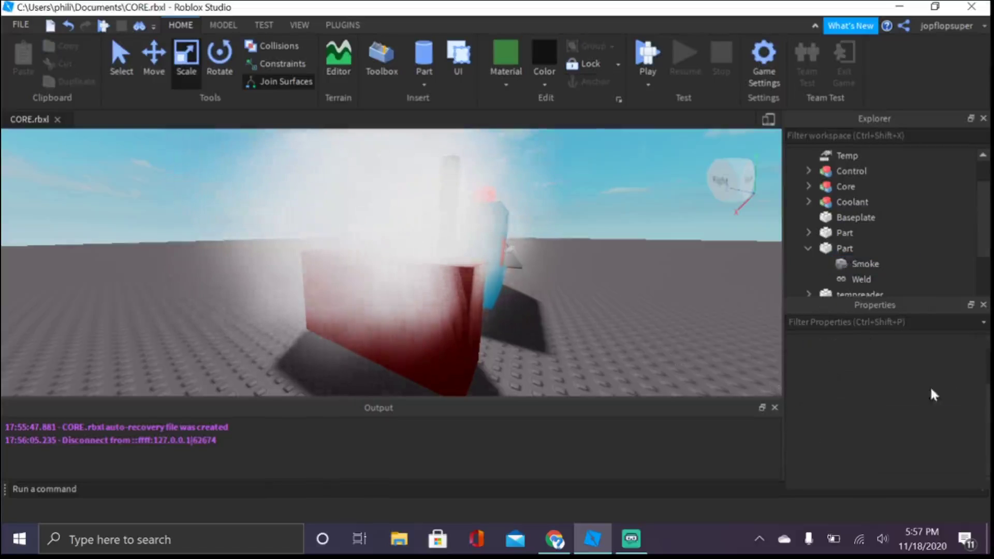
# Step: Delete the Smoke effect from the chimney
pyautogui.click(848, 263)
pyautogui.scroll(1, 842, 422)
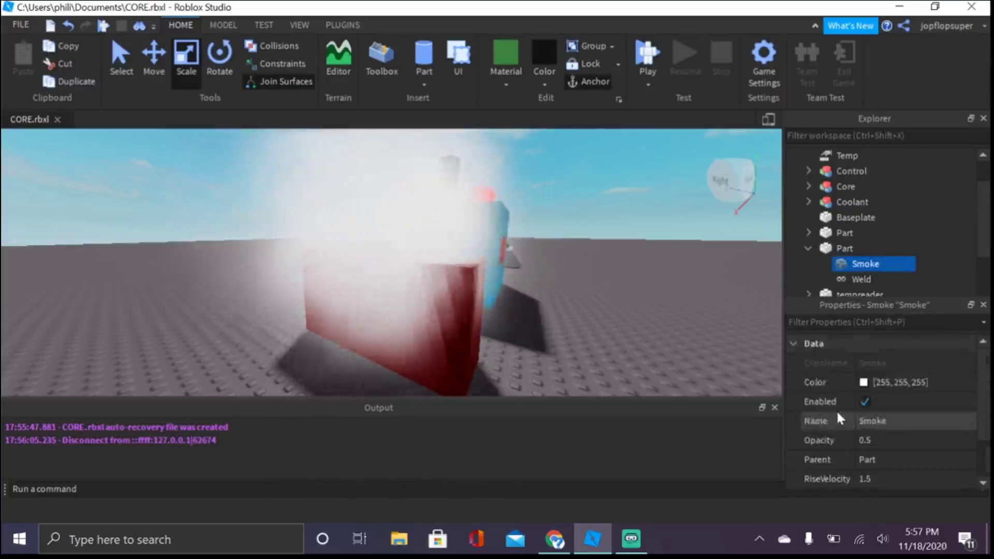
pyautogui.moveTo(625, 346); pyautogui.dragTo(626, 347, button='right')
pyautogui.press('Delete')
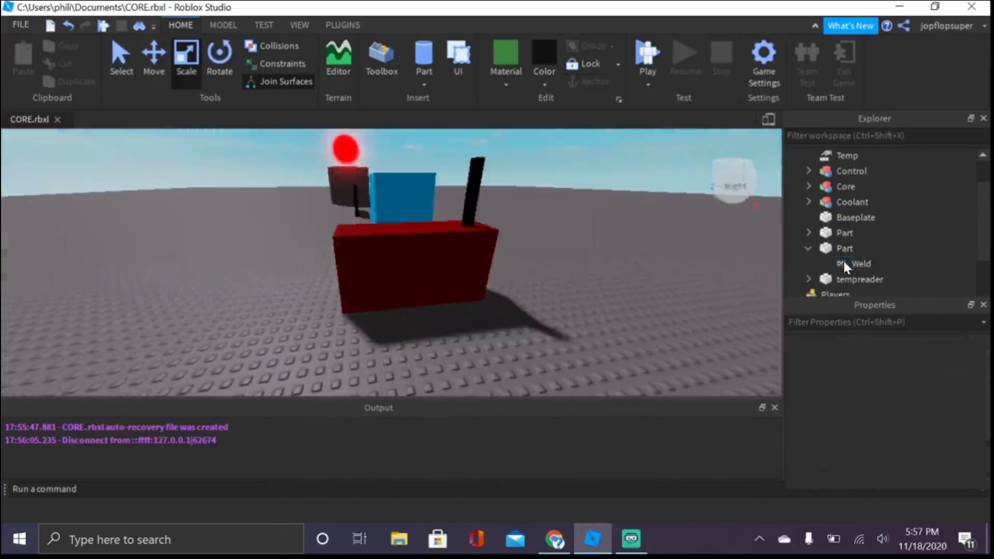
# Step: Inspect the maroon box and its black chimney from the front
pyautogui.moveTo(643, 245); pyautogui.dragTo(644, 246, button='right')
pyautogui.scroll(3, 464, 231)
pyautogui.moveTo(464, 231); pyautogui.dragTo(459, 278, button='right')
pyautogui.click(460, 279)
pyautogui.scroll(-3, 525, 294)
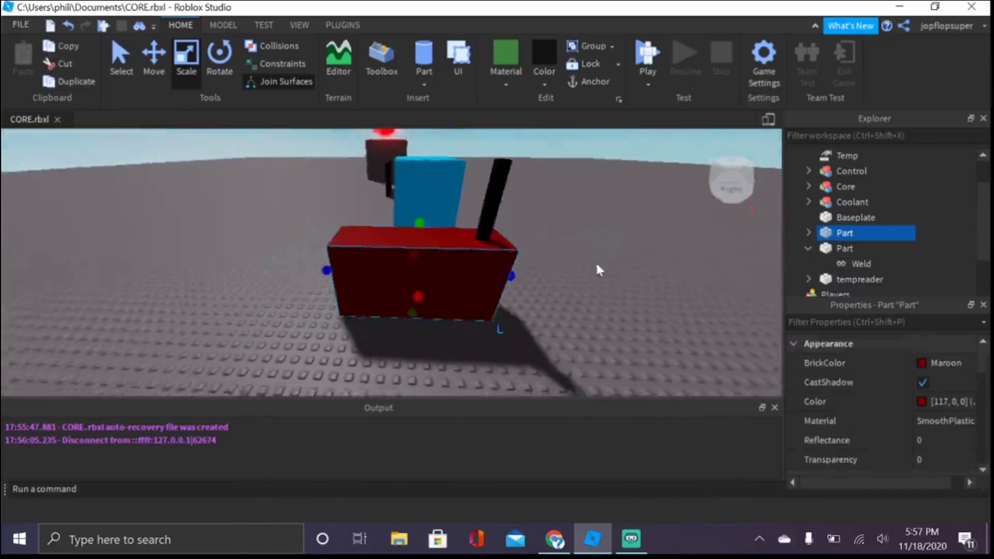
pyautogui.press('q')
pyautogui.click(564, 190)
pyautogui.moveTo(564, 190); pyautogui.dragTo(459, 67, button='right')
pyautogui.press('s')
# Step: Insert a block part on the front face of the maroon box and colour it Dark stone grey
pyautogui.click(424, 85)
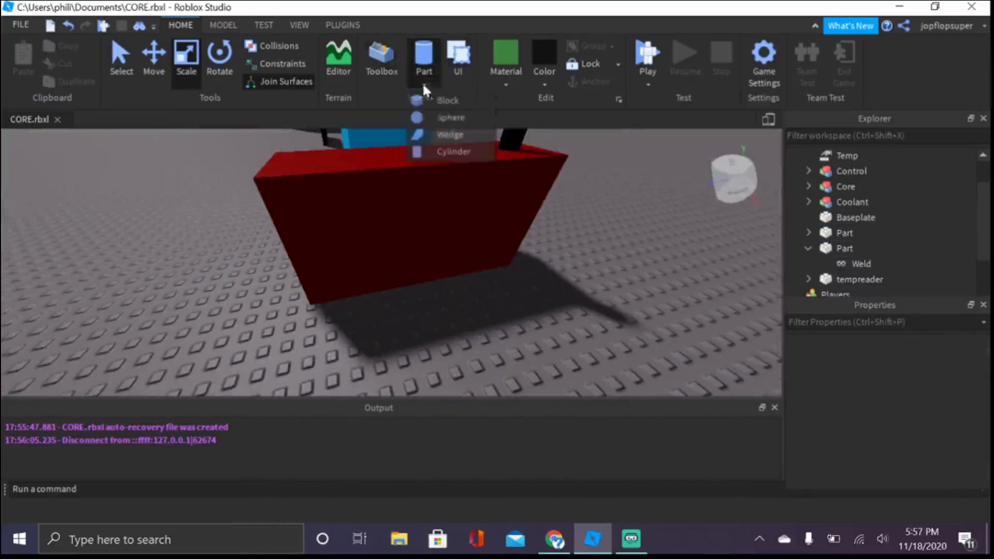
pyautogui.click(449, 101)
pyautogui.press('e')
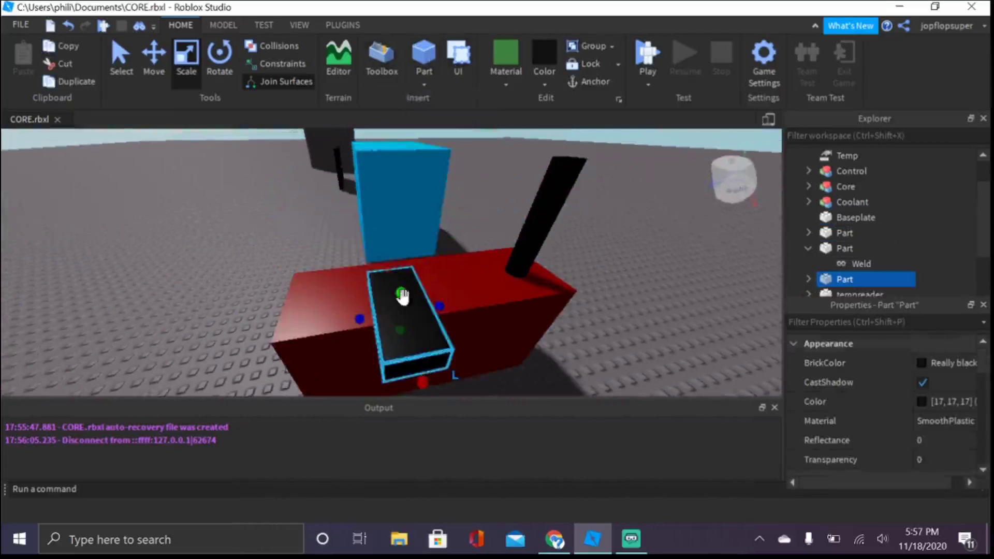
pyautogui.press('q')
pyautogui.moveTo(412, 332); pyautogui.dragTo(435, 193)
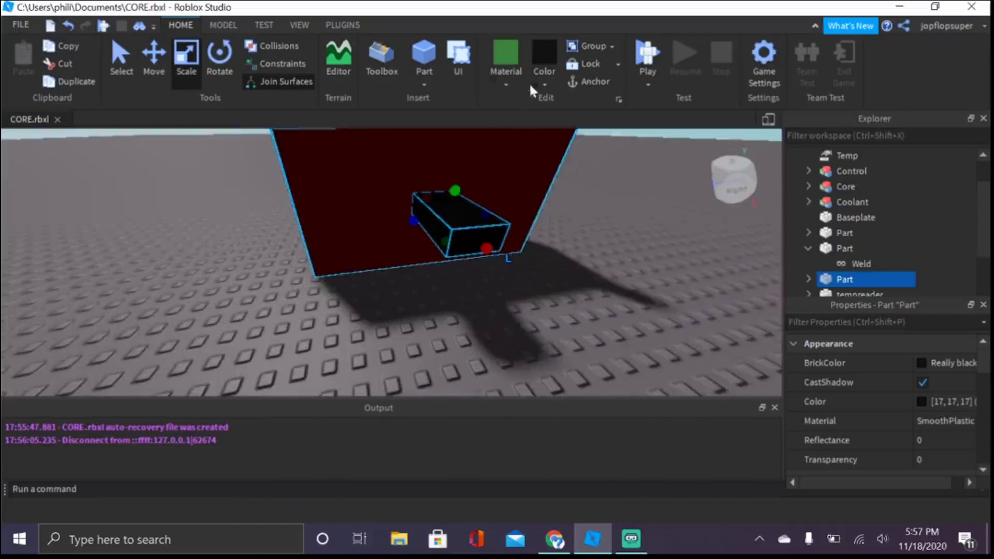
pyautogui.click(542, 83)
pyautogui.click(581, 360)
# Step: Flatten the grey block against the box's front and enlarge it into a roughly square panel
pyautogui.moveTo(487, 247); pyautogui.dragTo(437, 197)
pyautogui.moveTo(437, 197); pyautogui.dragTo(446, 202, button='right')
pyautogui.press('w')
pyautogui.press('d')
pyautogui.moveTo(480, 216); pyautogui.dragTo(543, 214)
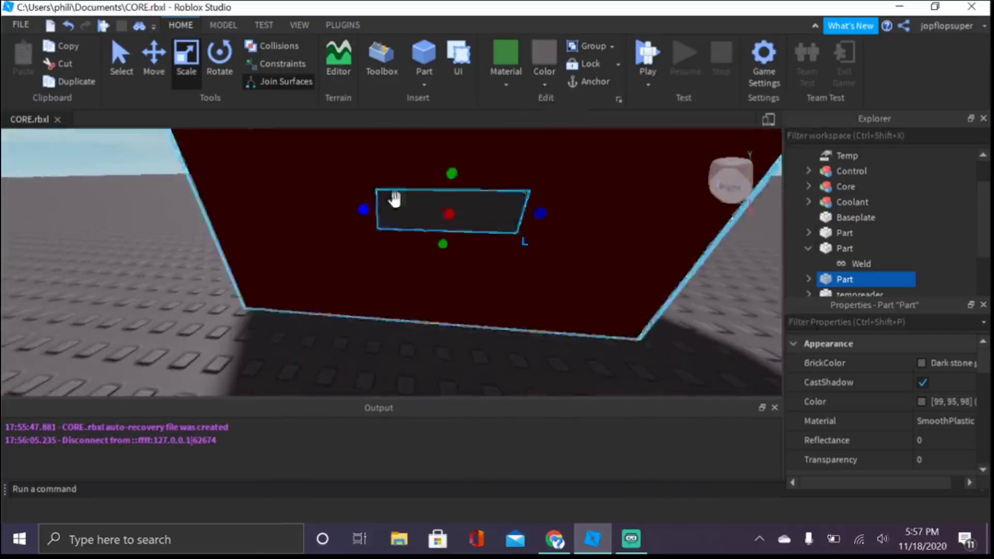
pyautogui.moveTo(451, 173); pyautogui.dragTo(456, 135)
pyautogui.moveTo(439, 247); pyautogui.dragTo(441, 281)
# Step: Rename the grey panel part to button
pyautogui.press('s')
pyautogui.moveTo(442, 281); pyautogui.dragTo(581, 357, button='right')
pyautogui.press('w')
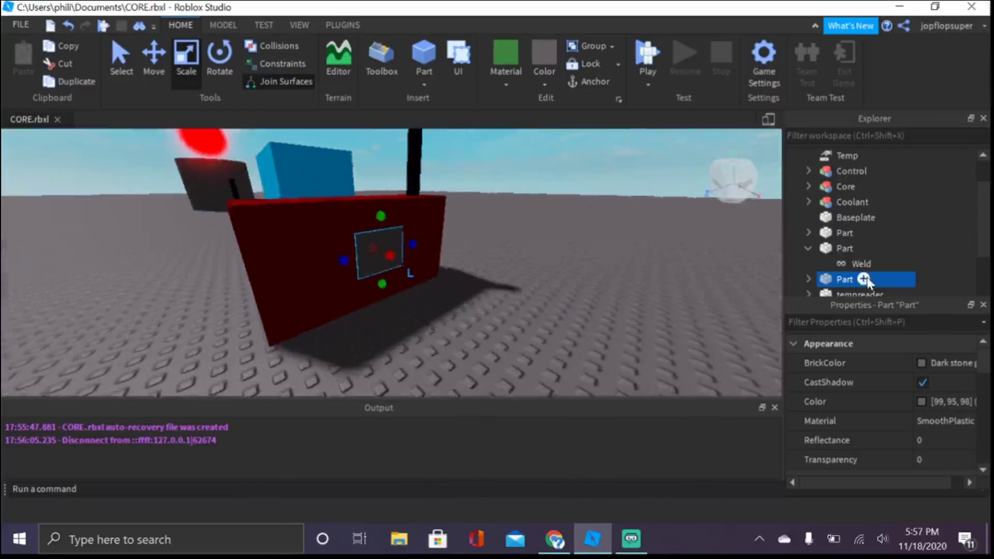
pyautogui.rightClick(849, 279)
pyautogui.click(871, 93)
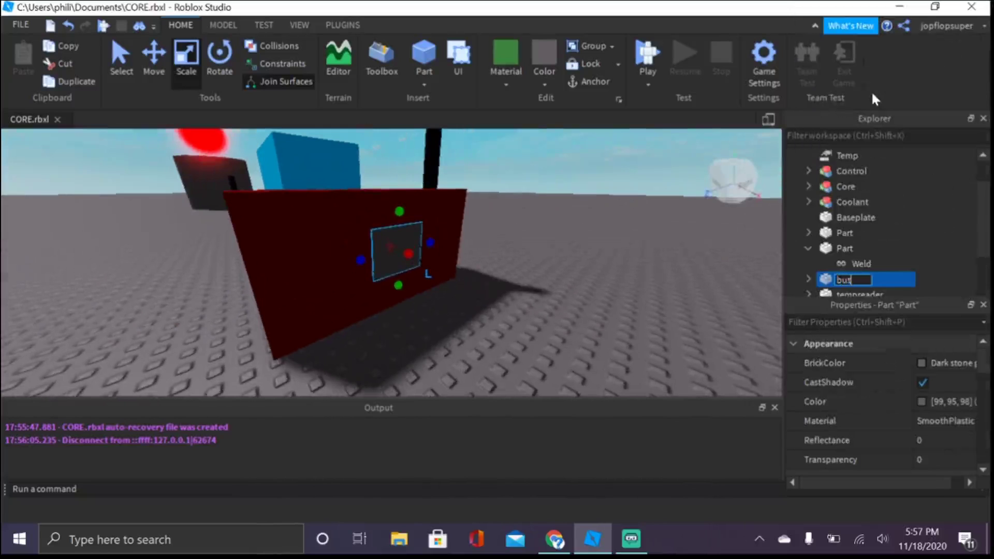
# Step: Select the maroon box, chimney and button together and group them into one model
pyautogui.press('s')
pyautogui.moveTo(620, 252); pyautogui.dragTo(761, 262, button='right')
pyautogui.press('w')
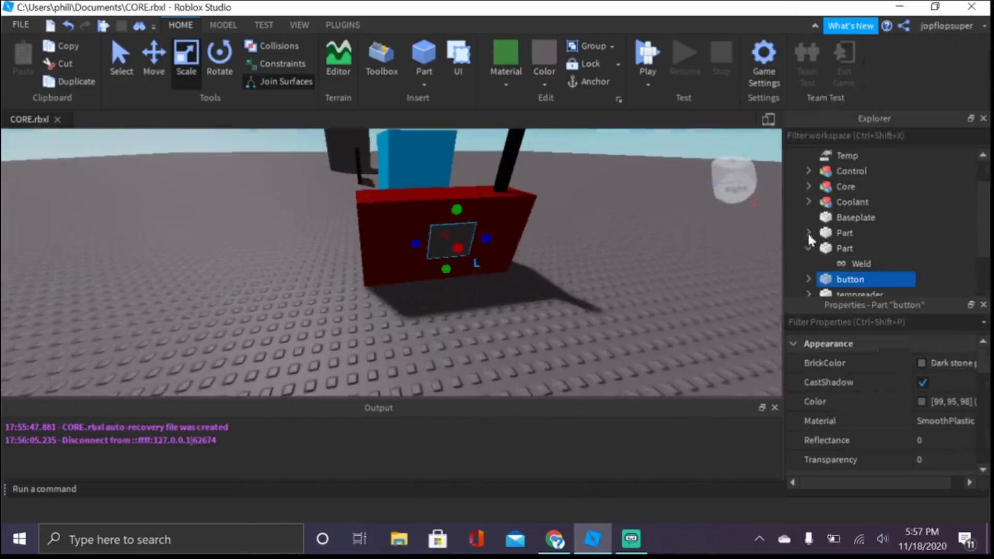
pyautogui.press('a')
pyautogui.moveTo(565, 286); pyautogui.dragTo(564, 286, button='right')
pyautogui.press('s')
pyautogui.moveTo(418, 190); pyautogui.dragTo(610, 362)
pyautogui.press('d')
pyautogui.moveTo(610, 362)
pyautogui.mouseDown(button='right')
pyautogui.moveTo(588, 340)
pyautogui.moveTo(608, 346)
pyautogui.mouseUp(button='right')
pyautogui.press('s')
pyautogui.press('q')
pyautogui.press('a')
pyautogui.hotkey('ctrl', 'g')
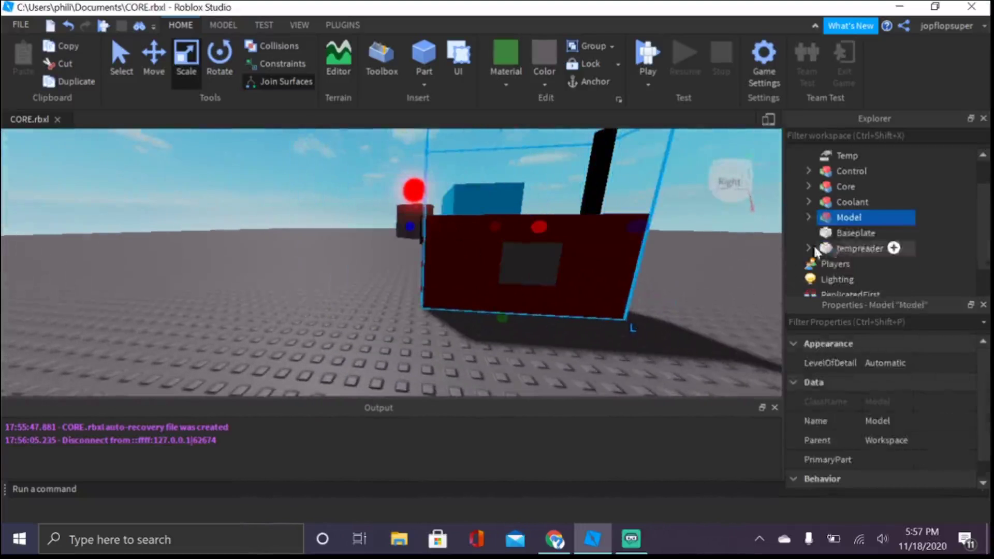
# Step: Rename the new grouped model to Heater
pyautogui.rightClick(840, 222)
pyautogui.click(874, 90)
pyautogui.press('BackSpace')
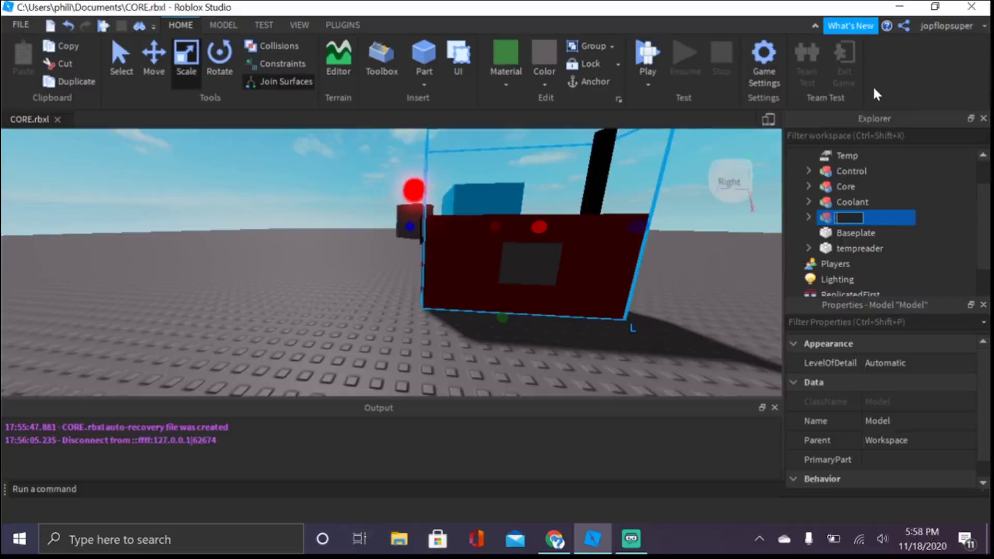
pyautogui.write('Heater')
pyautogui.press('Return')
# Step: Rotate the Heater model around its vertical axis beside the Coolant model
pyautogui.moveTo(520, 240); pyautogui.dragTo(495, 251, button='right')
pyautogui.press('s')
pyautogui.press('d')
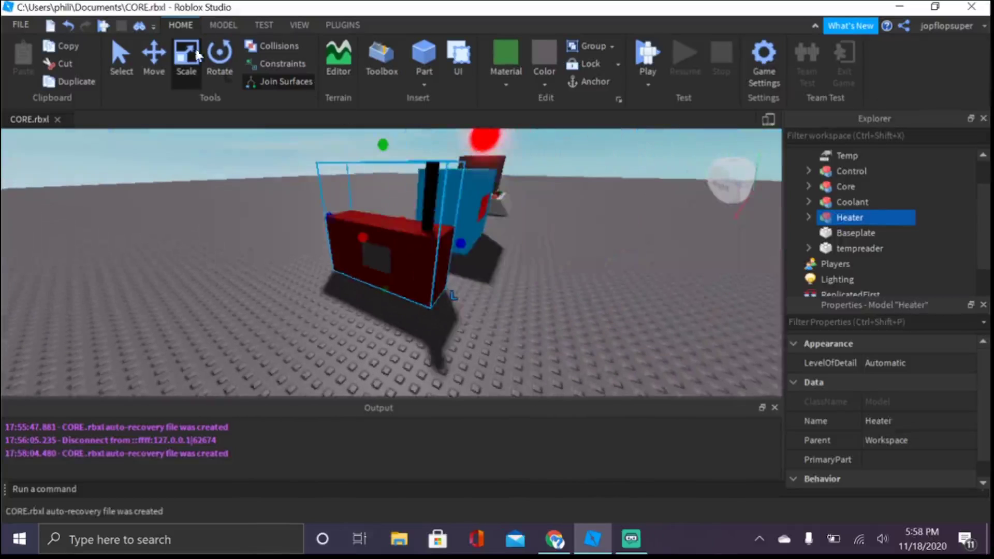
pyautogui.click(218, 59)
pyautogui.moveTo(334, 176); pyautogui.dragTo(435, 228, button='right')
pyautogui.press('w')
pyautogui.moveTo(460, 229); pyautogui.dragTo(531, 230)
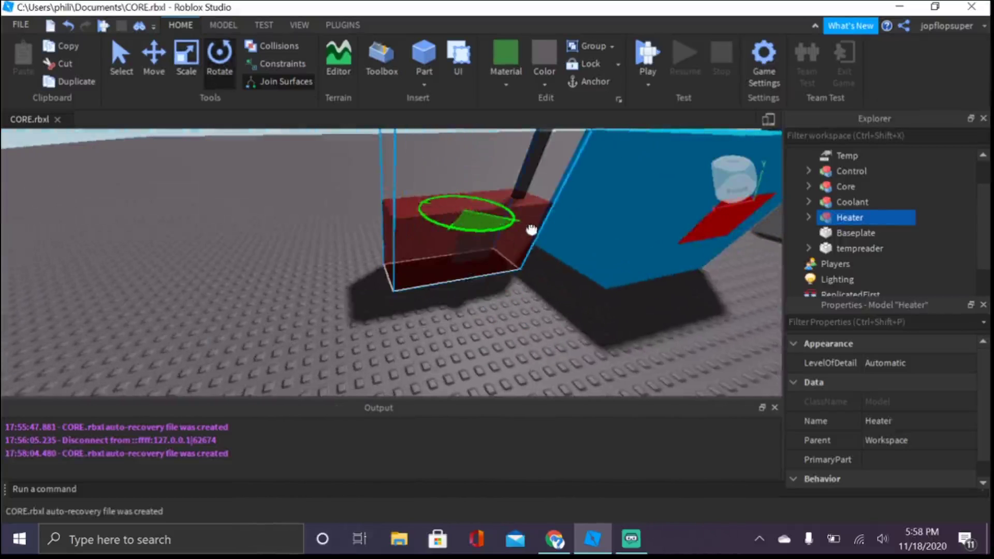
# Step: Turn the Heater further around its vertical axis so its button side faces away from the Coolant model, leaving it deselected
pyautogui.moveTo(539, 220); pyautogui.dragTo(468, 250, button='right')
pyautogui.press('s')
pyautogui.moveTo(373, 223); pyautogui.dragTo(412, 289)
pyautogui.click(611, 350)
pyautogui.moveTo(611, 350); pyautogui.dragTo(601, 334, button='right')
pyautogui.press('d')
pyautogui.press('w')
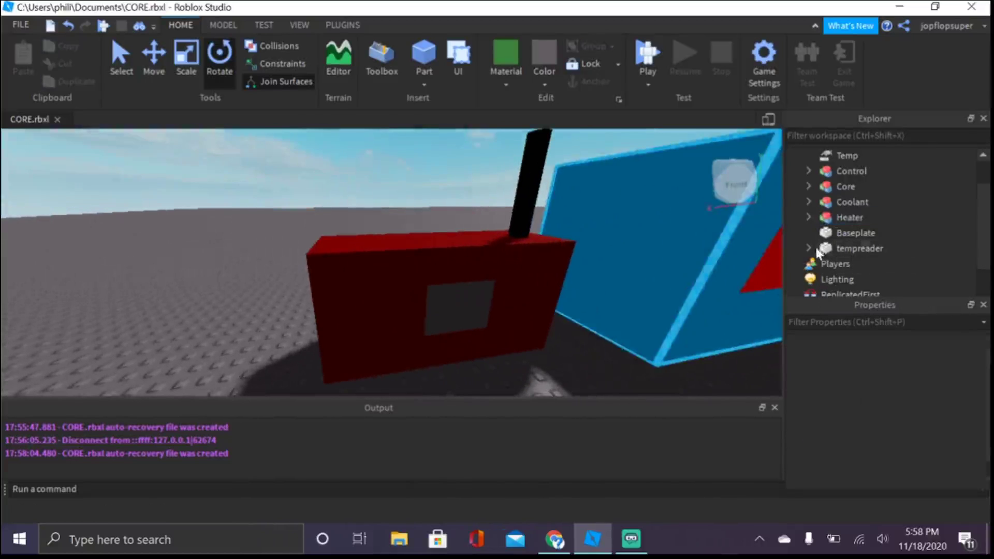
# Step: Add a ClickDetector and a new Script inside the Heater model's button part
pyautogui.click(872, 217)
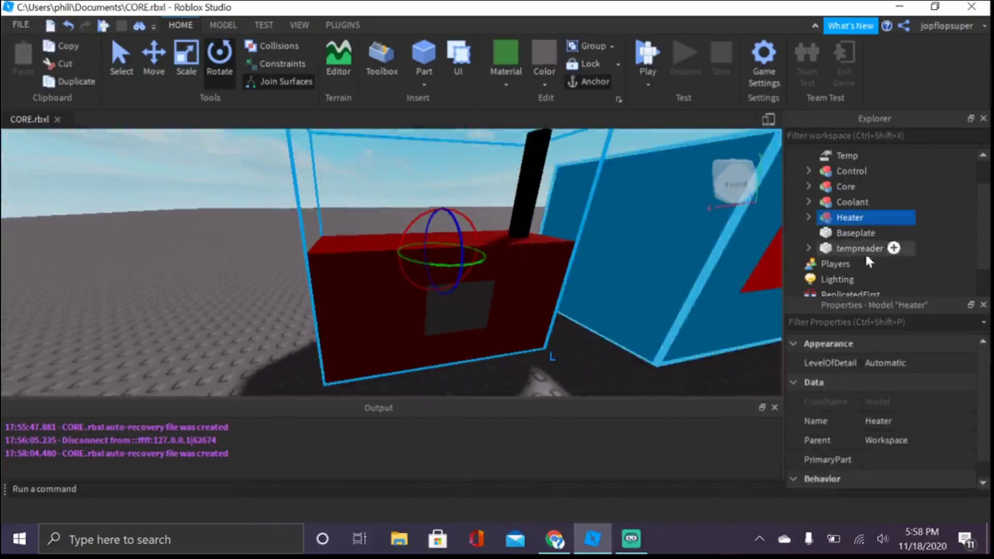
pyautogui.click(808, 217)
pyautogui.click(866, 263)
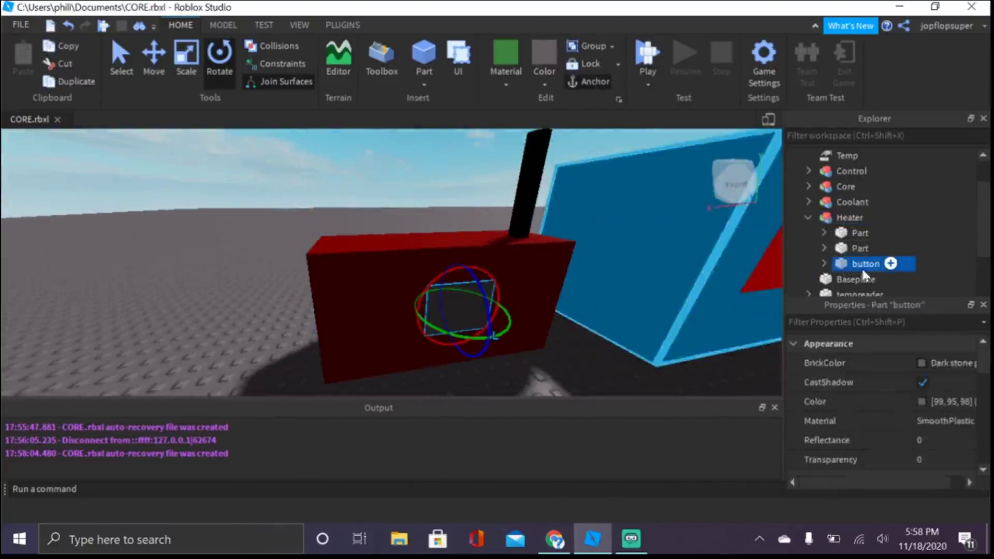
pyautogui.click(887, 264)
pyautogui.click(884, 263)
pyautogui.click(855, 231)
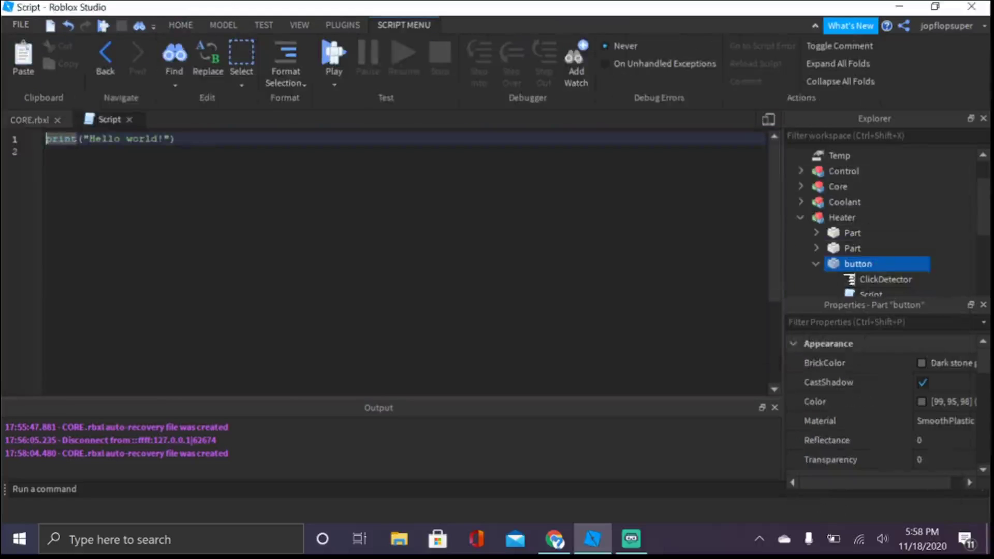
# Step: Replace the script's default print line with an empty "local function I ()" block starting on line 2
pyautogui.press('BackSpace')
pyautogui.press('Return')
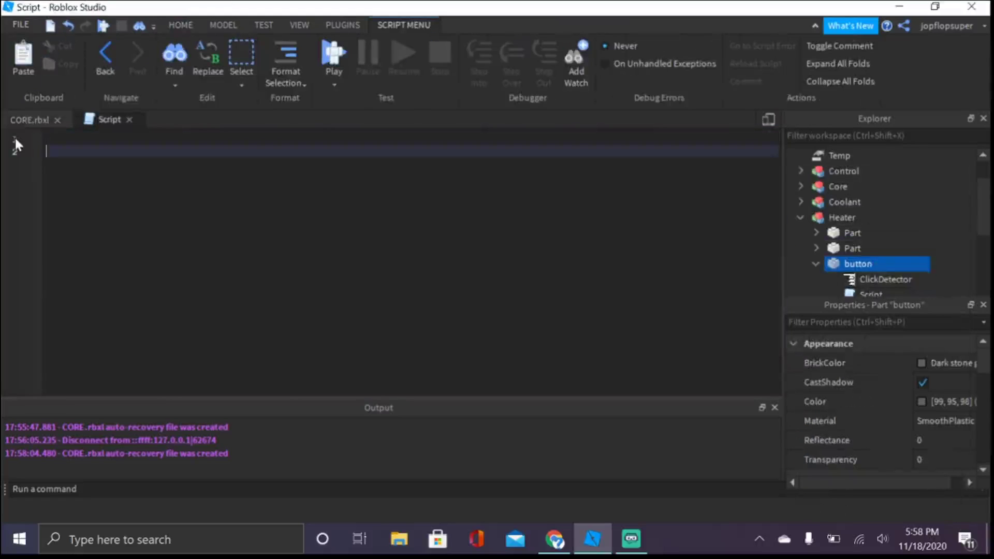
pyautogui.write('local fu')
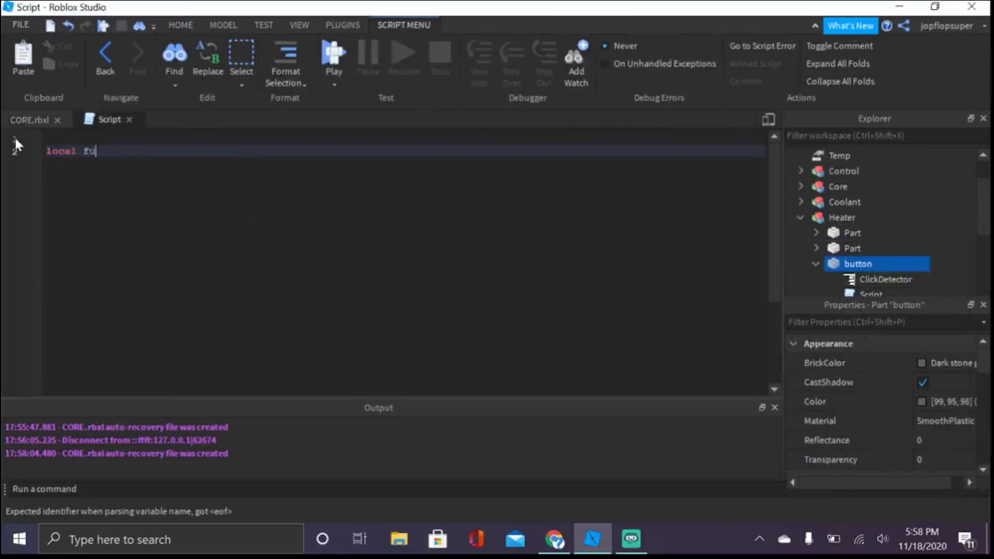
pyautogui.write('nction I ()')
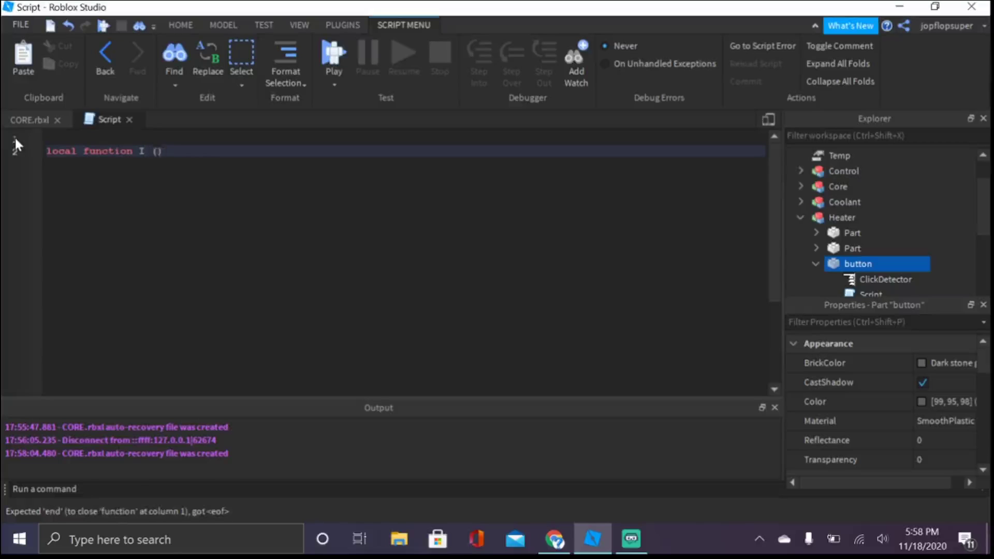
pyautogui.press('Return')
# Step: Declare "local clicked = false" on the line above the function
pyautogui.press('Up')
pyautogui.press('Up')
pyautogui.write('local clicked = false')
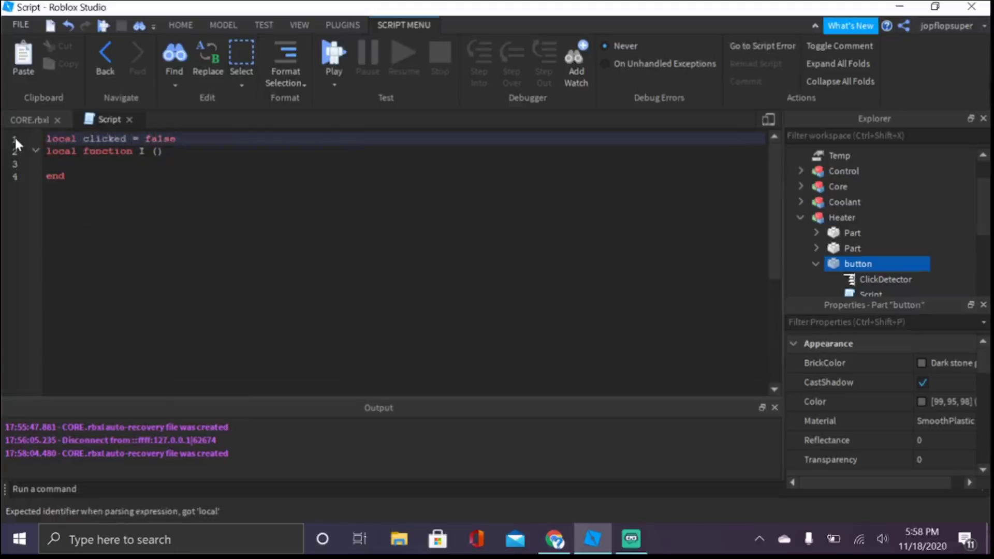
# Step: Leave a gap of blank lines below the function and connect it on line 17 with "script.Parent.ClickDetector.MouseClick:Connect(I)"
pyautogui.press('Down')
pyautogui.press('Down')
pyautogui.press('Down')
pyautogui.press('Return')
pyautogui.press('Return')
pyautogui.press('Return')
pyautogui.press('Return')
pyautogui.press('Return')
pyautogui.press('Return')
pyautogui.press('Return')
pyautogui.press('Return')
pyautogui.press('Return')
pyautogui.press('Return')
pyautogui.press('Return')
pyautogui.press('Return')
pyautogui.press('Return')
pyautogui.press('Return')
pyautogui.press('BackSpace')
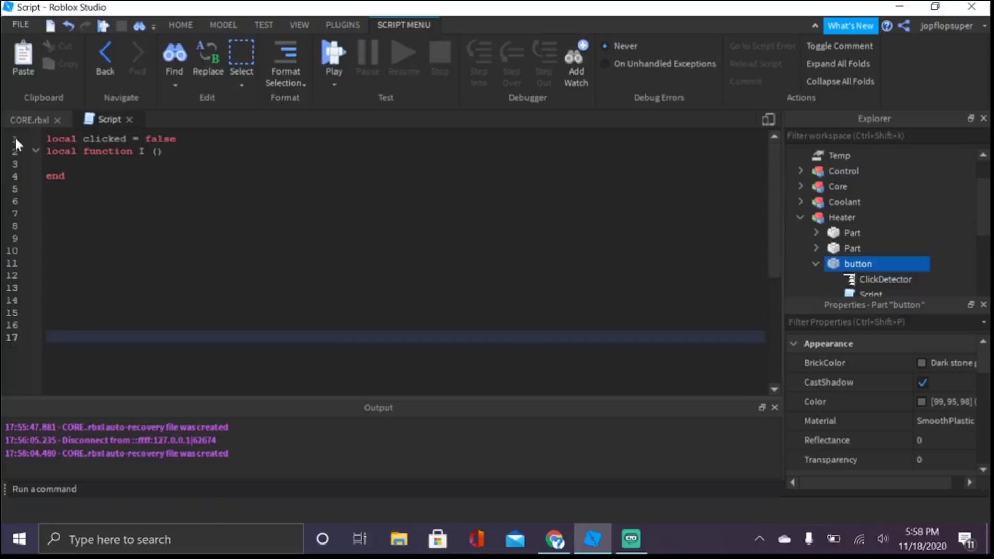
pyautogui.write('script.')
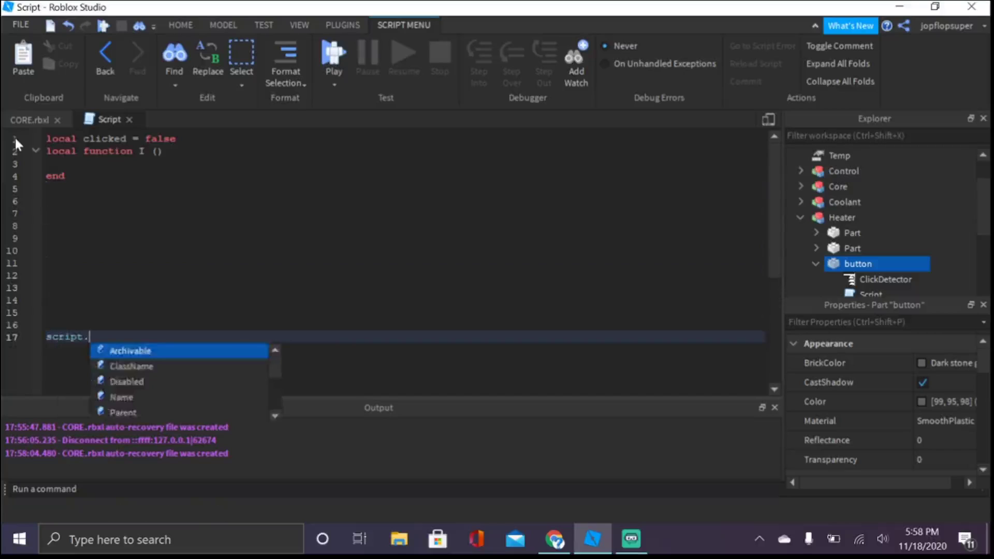
pyautogui.write('Parent.ClickDetector.Cli')
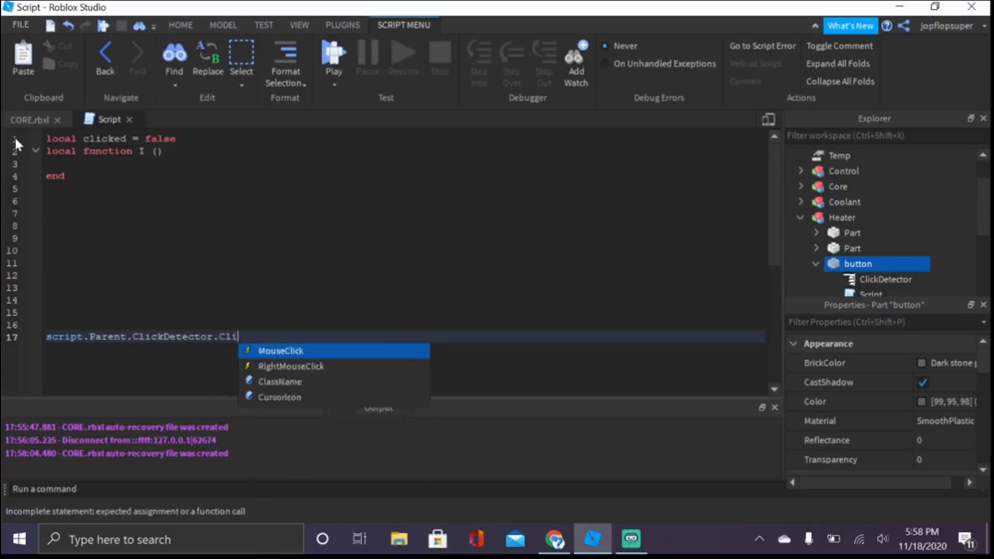
pyautogui.press('Tab')
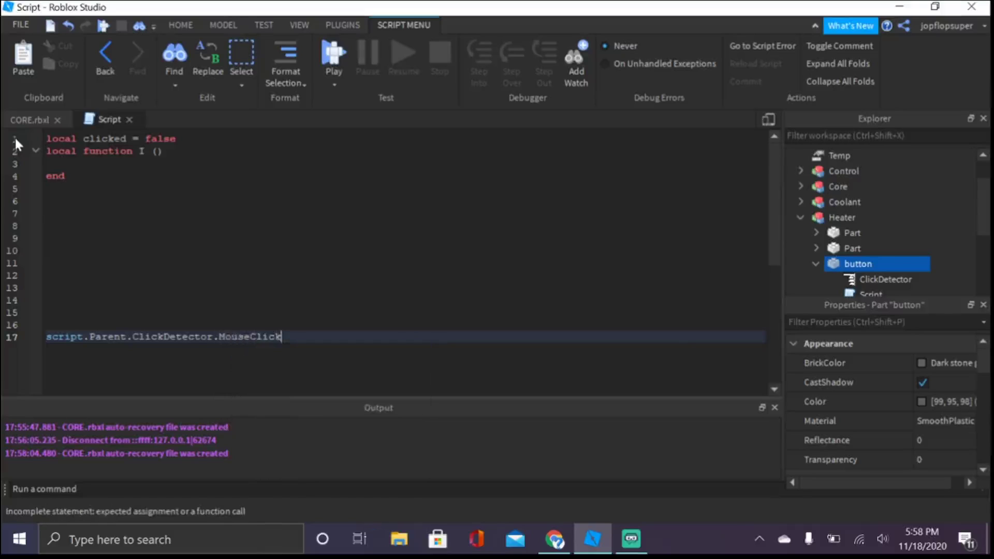
pyautogui.write(':')
pyautogui.press('Tab')
pyautogui.write('(I')
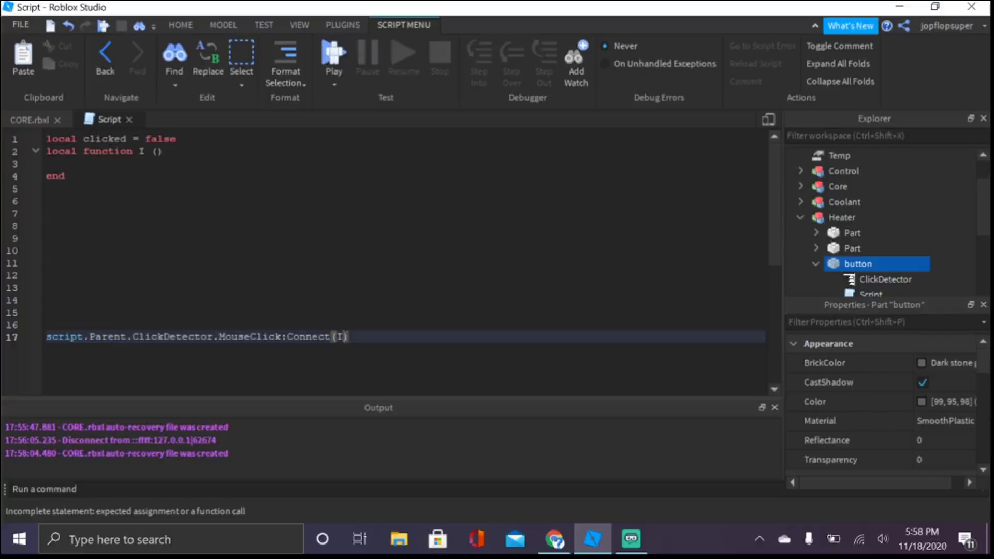
pyautogui.moveTo(214, 337); pyautogui.dragTo(350, 337)
pyautogui.click(300, 337)
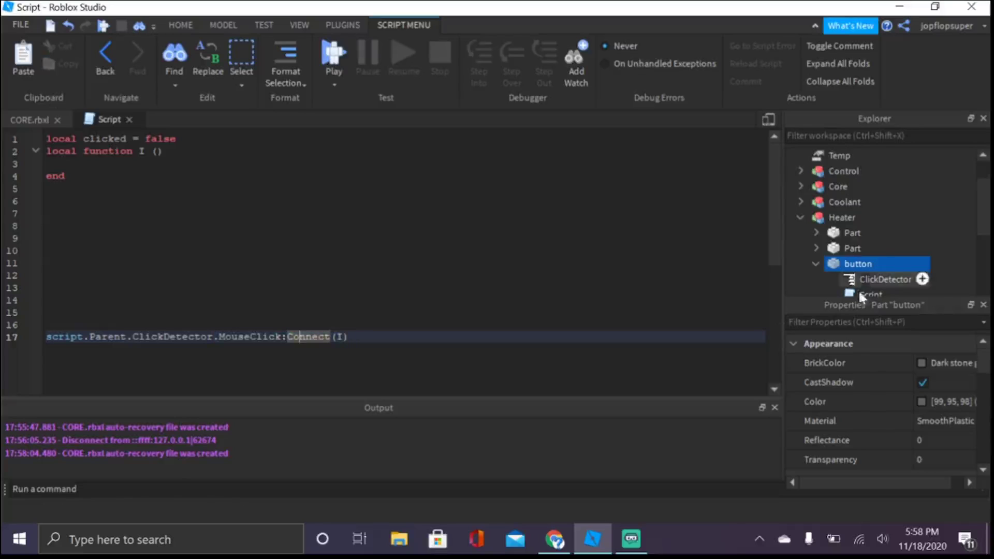
pyautogui.click(350, 336)
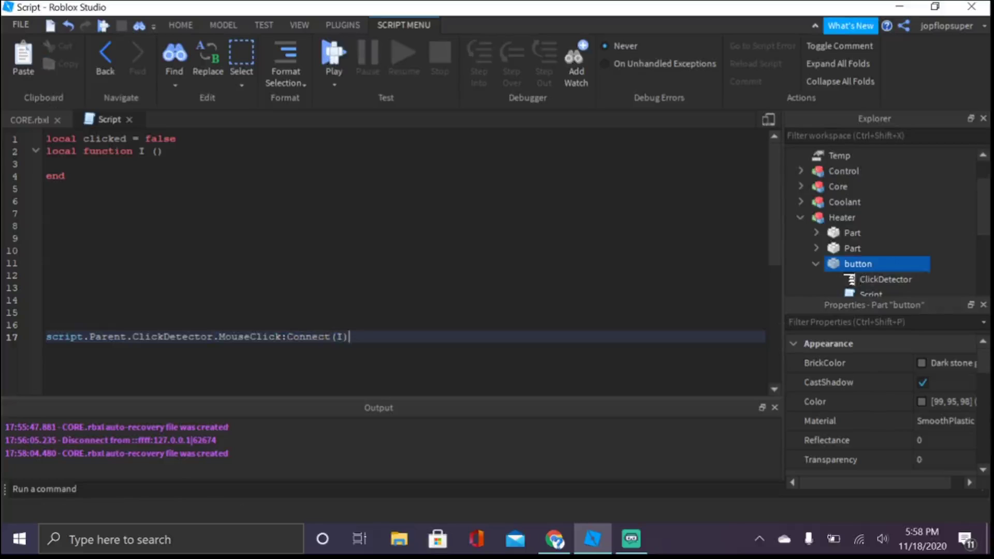
# Step: Insert two blank lines between the clicked variable and the function
pyautogui.click(65, 176)
pyautogui.click(164, 151)
pyautogui.click(177, 138)
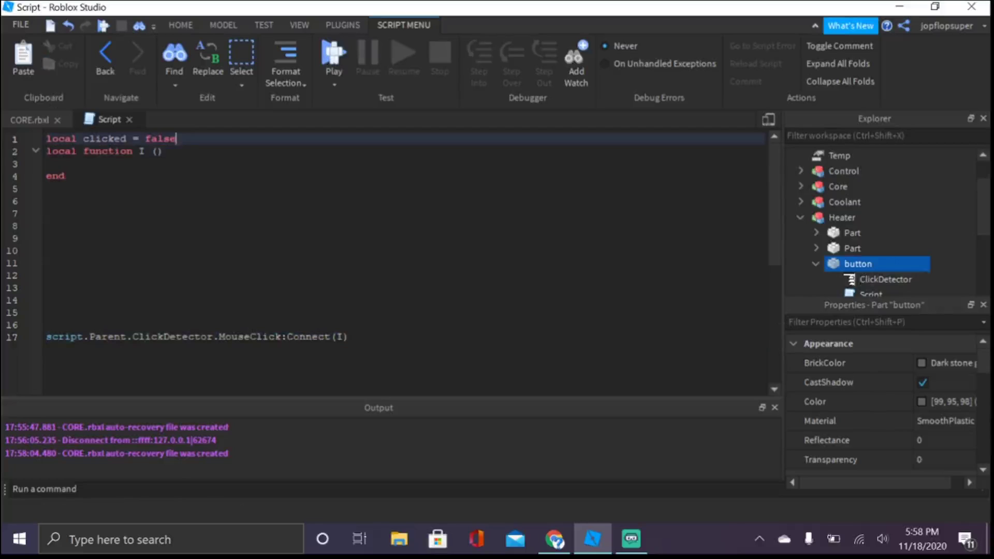
pyautogui.press('Return')
pyautogui.press('Return')
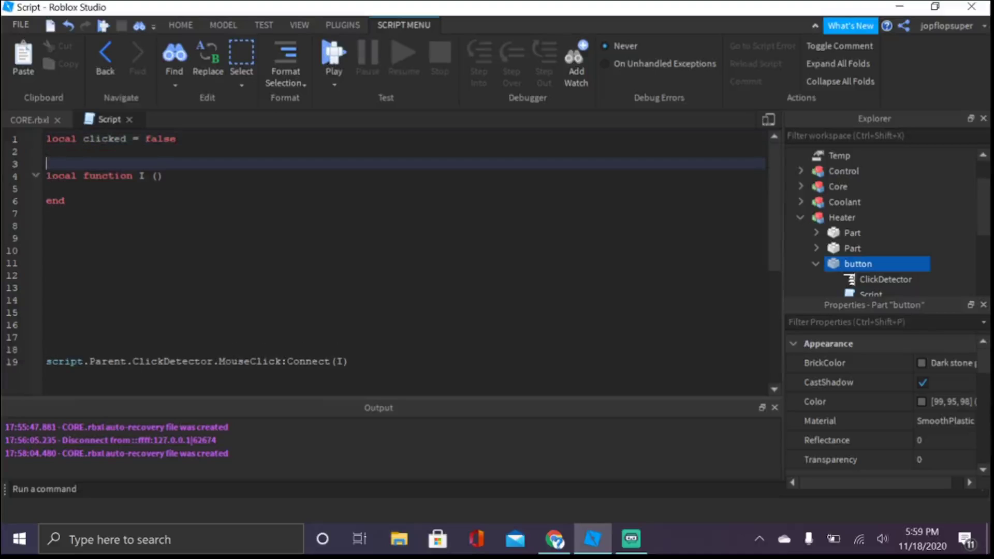
# Step: Make room in the function body and add an "if clicked == false then" block with blank lines inside
pyautogui.click(48, 189)
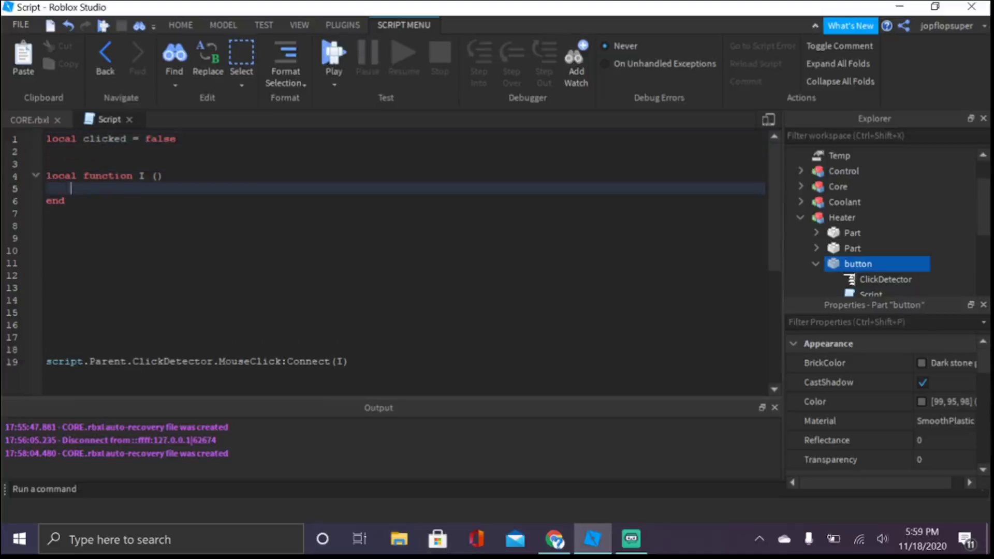
pyautogui.press('Return')
pyautogui.press('Return')
pyautogui.press('Return')
pyautogui.press('Up')
pyautogui.press('Up')
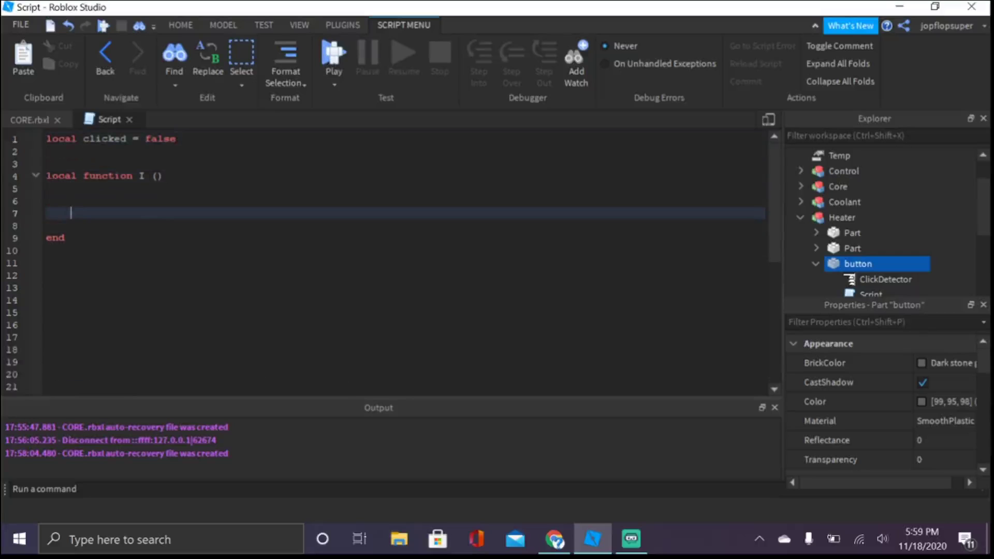
pyautogui.write('if ')
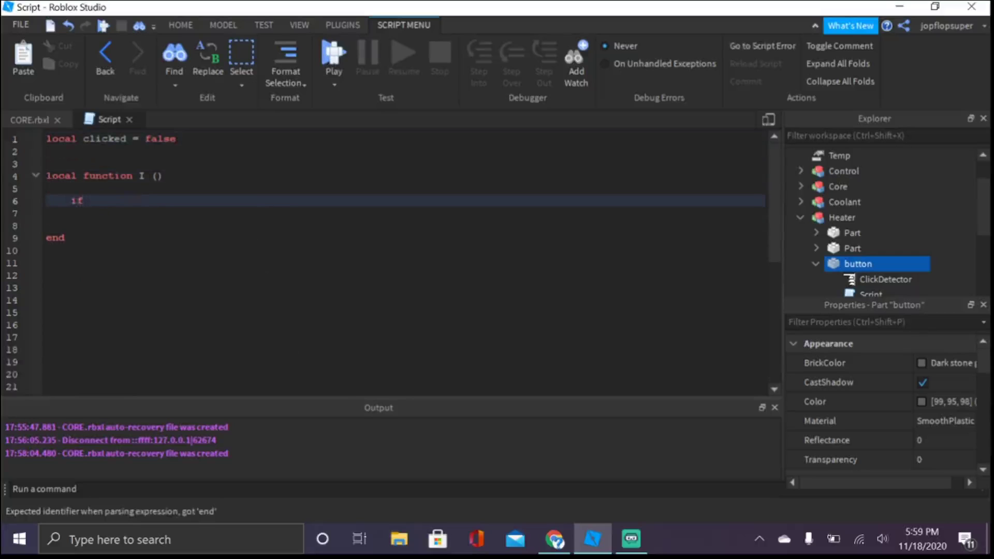
pyautogui.write('clicked == ')
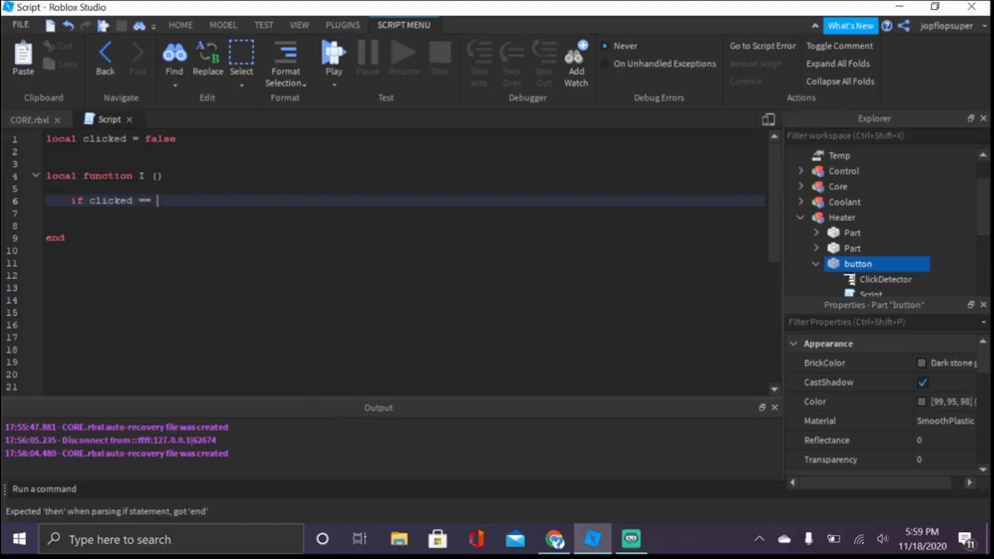
pyautogui.write('false then')
pyautogui.press('Return')
pyautogui.press('Return')
pyautogui.press('Return')
pyautogui.press('Return')
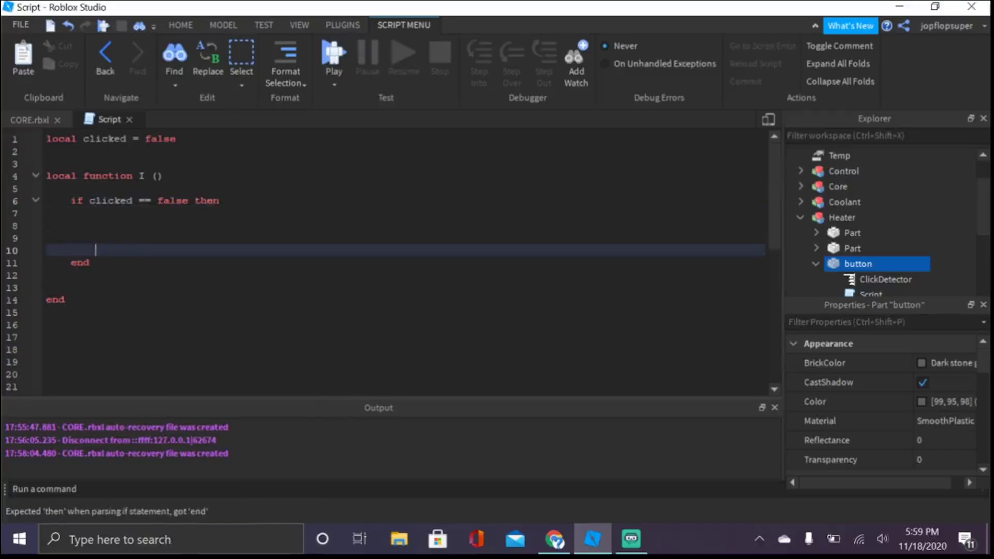
# Step: Add an else branch to the if block containing "clicked = true"
pyautogui.press('Up')
pyautogui.write('else')
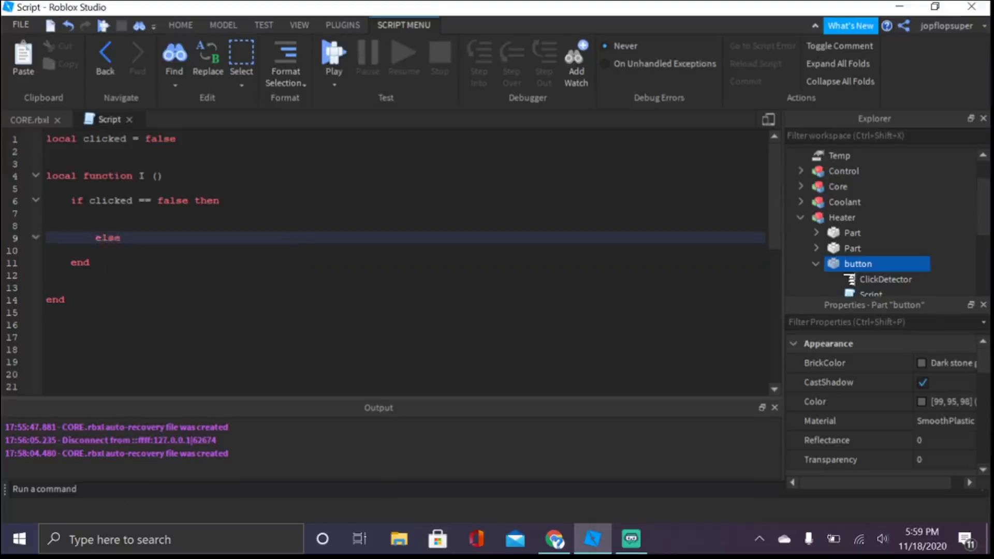
pyautogui.press('Return')
pyautogui.write('clicked = true')
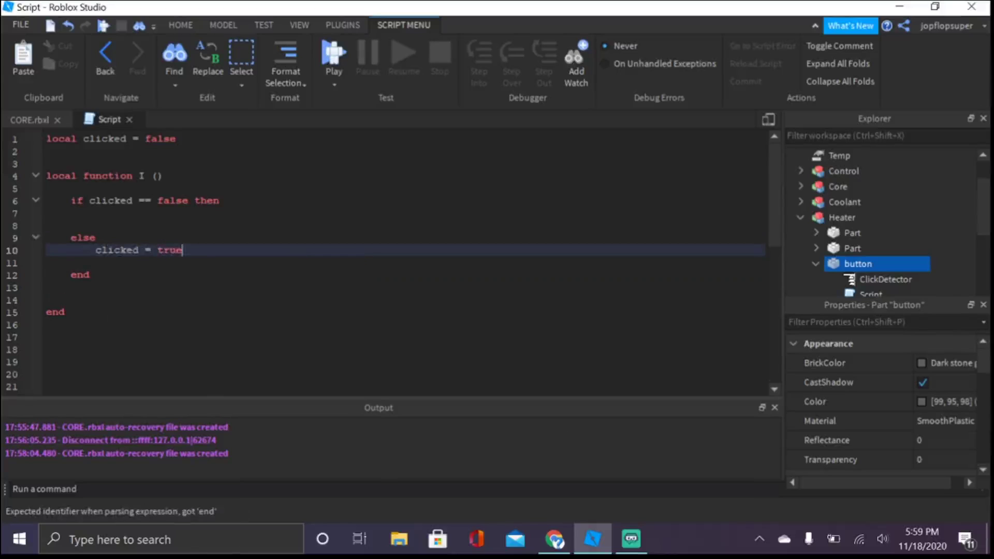
# Step: Insert a repeat–until loop in the if branch, above the else
pyautogui.click(96, 263)
pyautogui.click(96, 226)
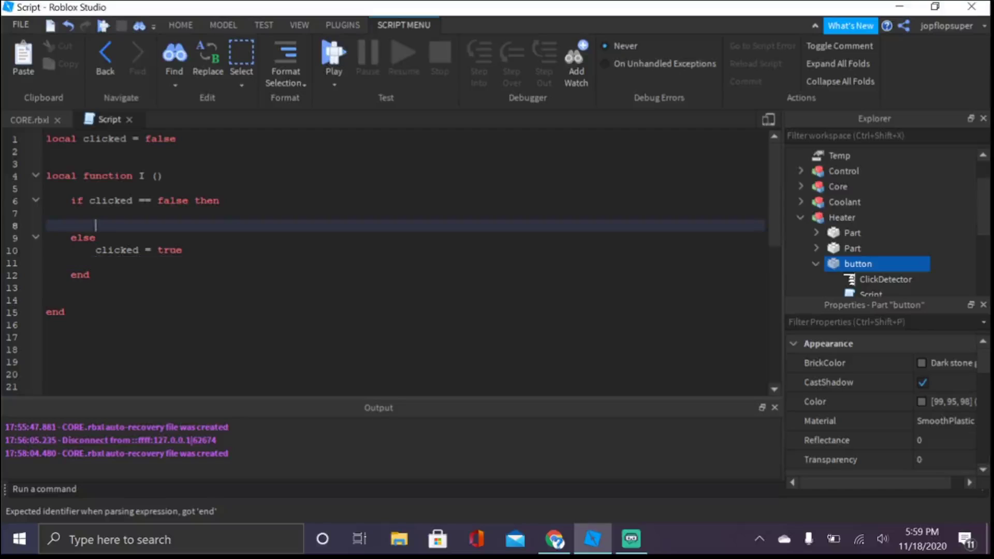
pyautogui.click(96, 213)
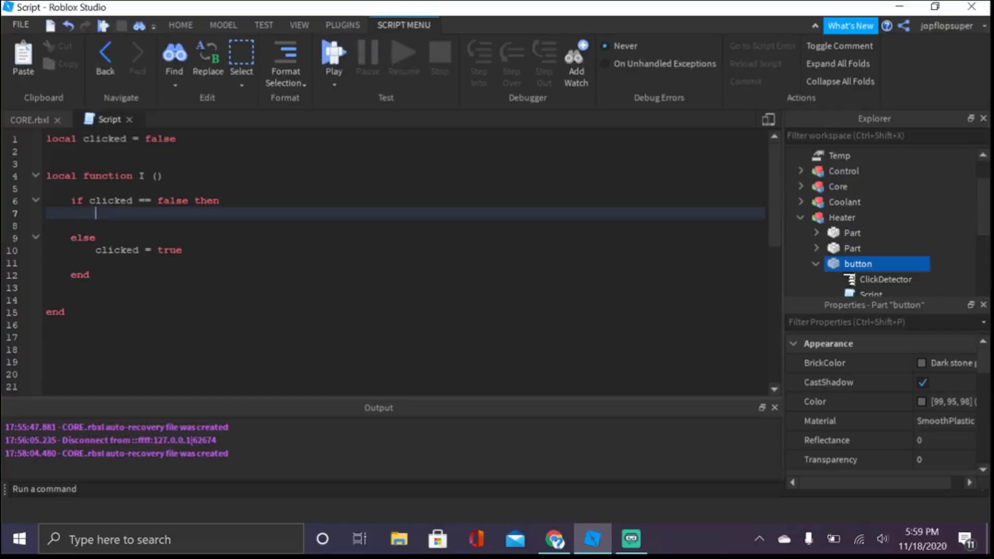
pyautogui.press('Down')
pyautogui.press('Up')
pyautogui.press('Down')
pyautogui.press('Up')
pyautogui.press('Return')
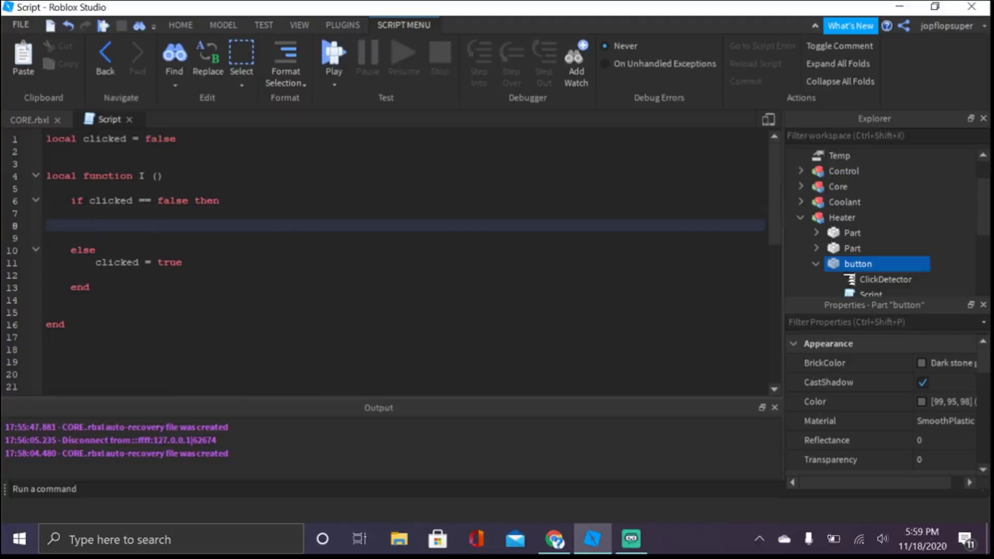
pyautogui.write('repeat')
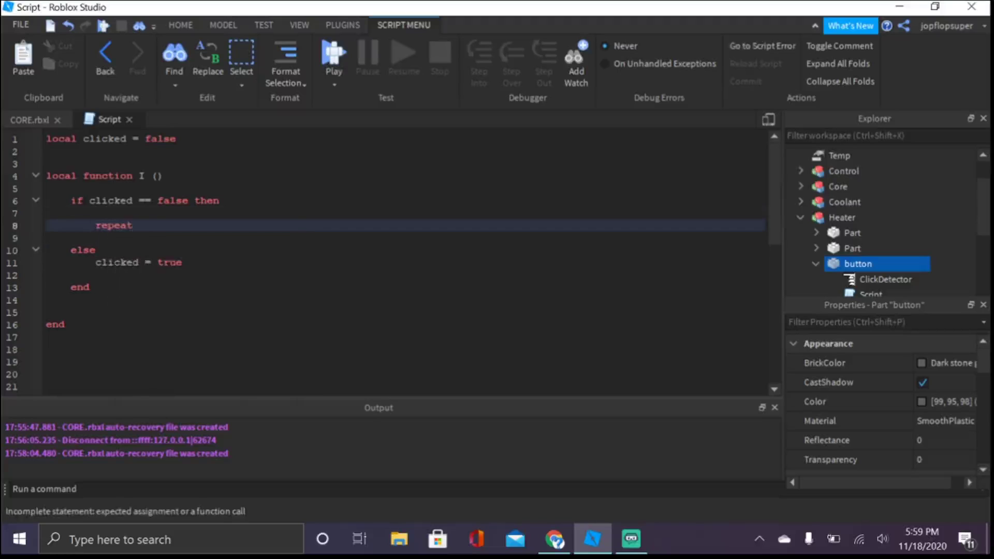
pyautogui.press('Return')
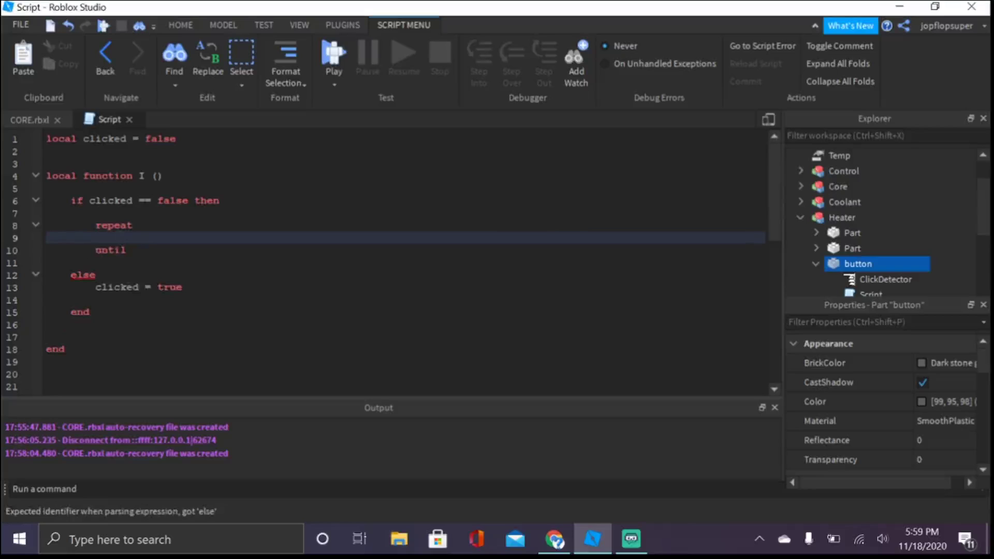
# Step: Change the assignment in the else branch to "clicked = false"
pyautogui.click(134, 225)
pyautogui.click(182, 300)
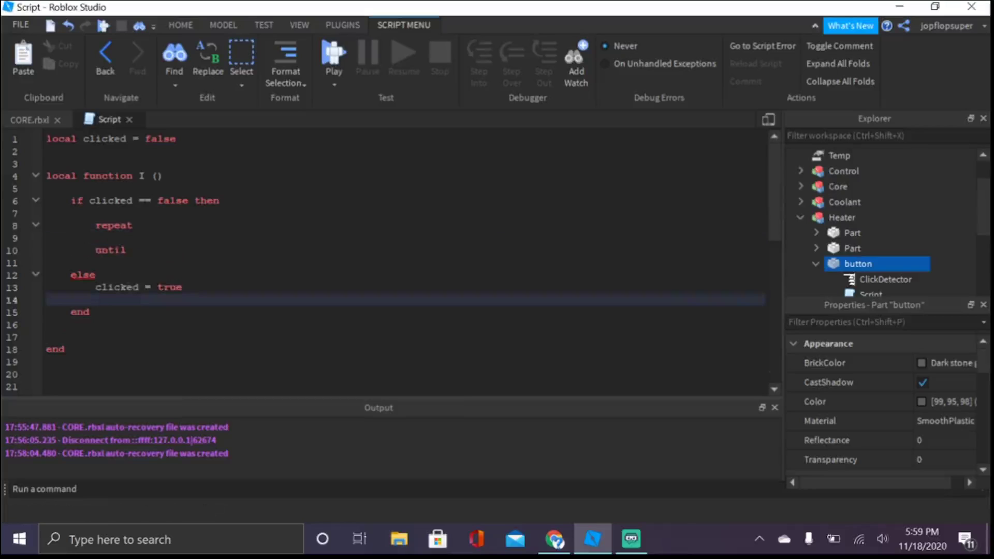
pyautogui.click(183, 287)
pyautogui.press('BackSpace')
pyautogui.press('BackSpace')
pyautogui.press('BackSpace')
pyautogui.press('BackSpace')
pyautogui.write('false')
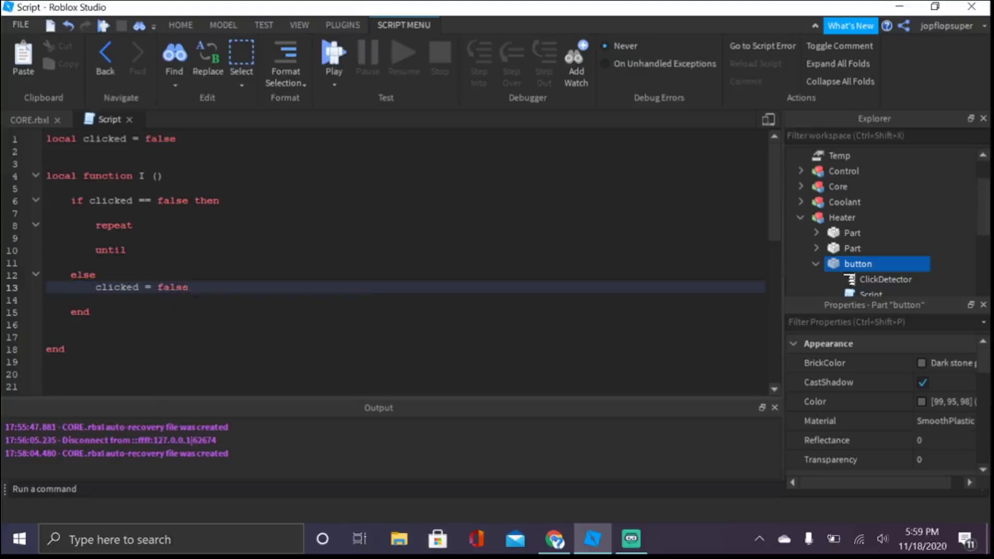
# Step: Add "clicked = true" at the start of the if branch, just above the repeat loop
pyautogui.click(96, 214)
pyautogui.write('cl')
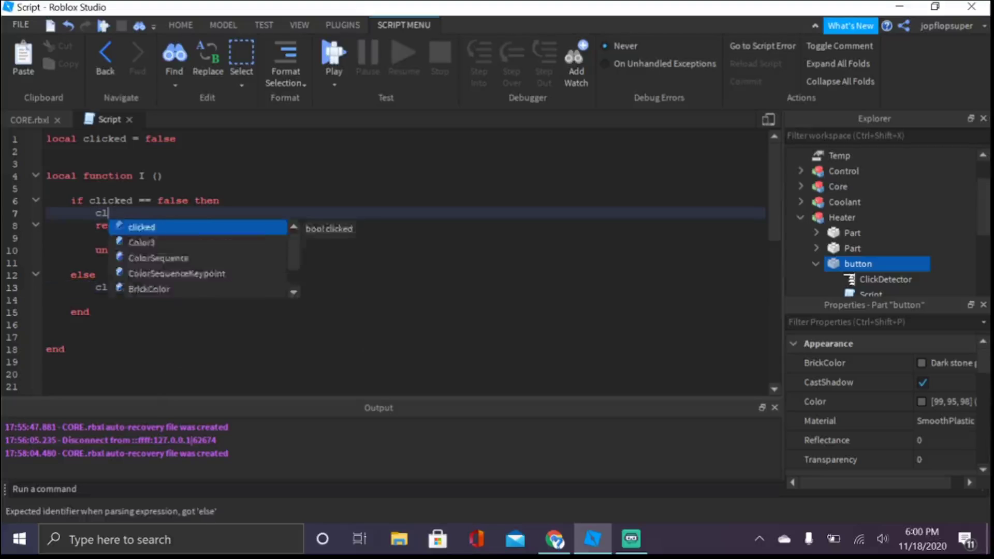
pyautogui.write('icked = true')
# Step: Complete the loop's until condition as "clicked == false"
pyautogui.click(121, 238)
pyautogui.click(129, 250)
pyautogui.write('clicke')
pyautogui.press('Tab')
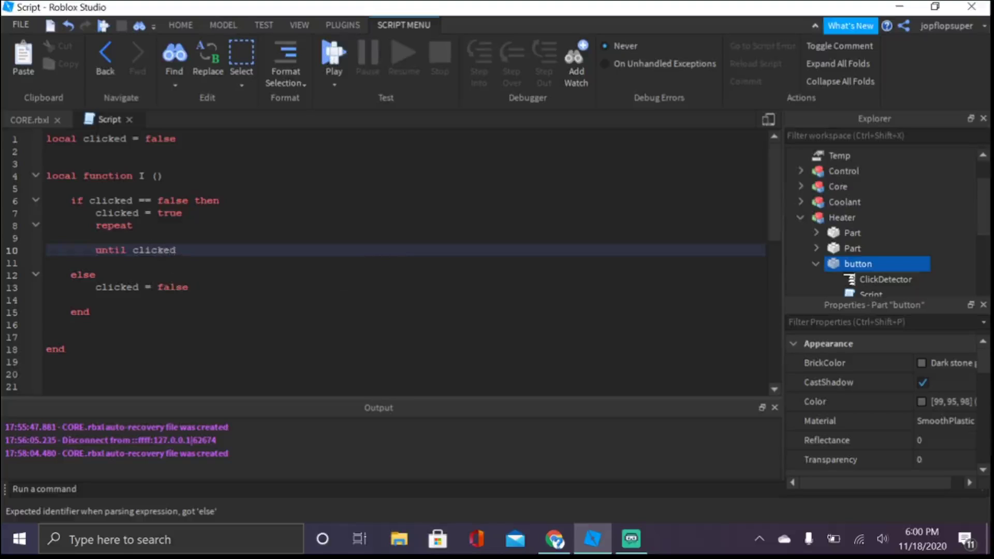
pyautogui.write('== fals')
pyautogui.press('Tab')
# Step: Inside the repeat loop, add the line "game.Workspace.Temp.Value = game.Workspace.Temp.Value +10"
pyautogui.press('Up')
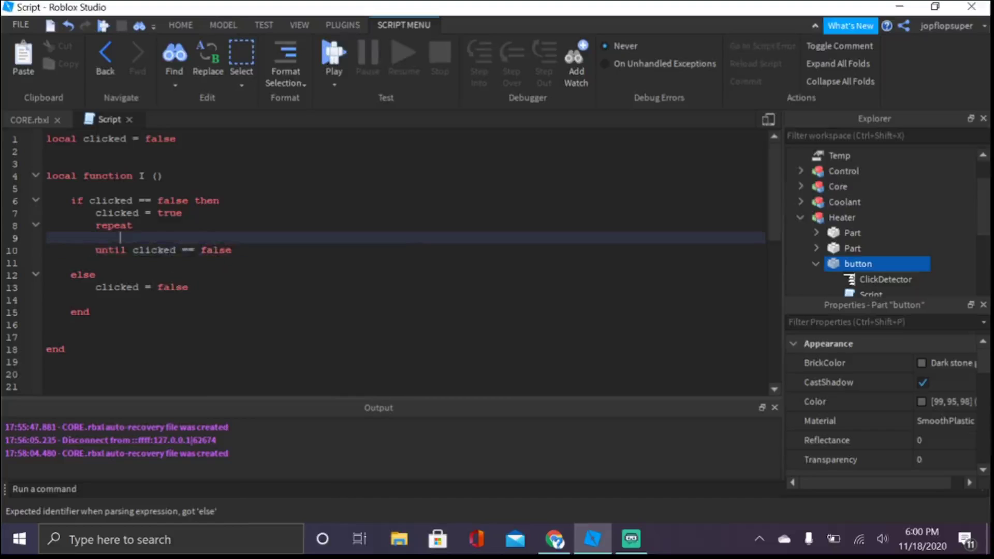
pyautogui.press('Return')
pyautogui.press('Return')
pyautogui.press('Up')
pyautogui.write('game.Workspace')
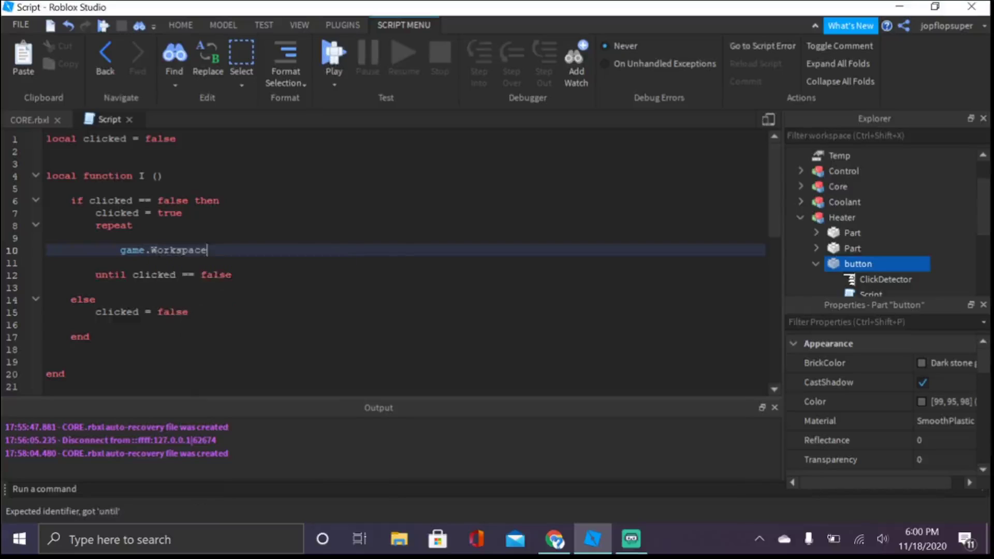
pyautogui.write('.')
pyautogui.write('Temp.')
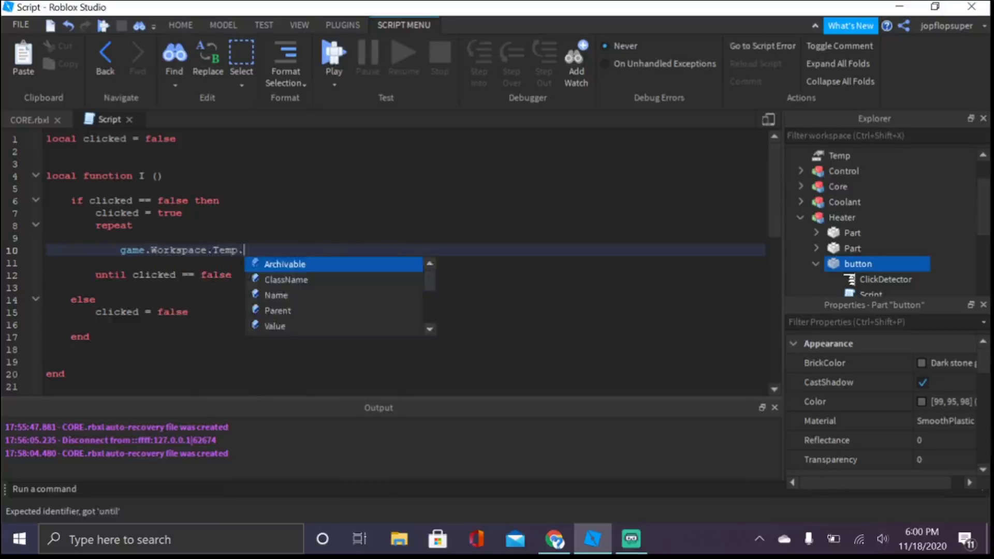
pyautogui.write('Value ')
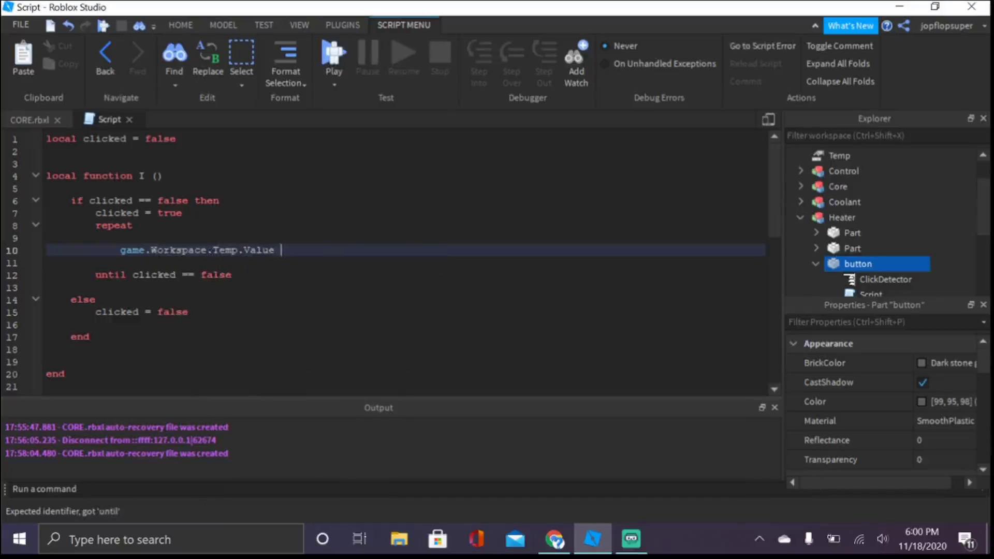
pyautogui.write('= game.Workspace.')
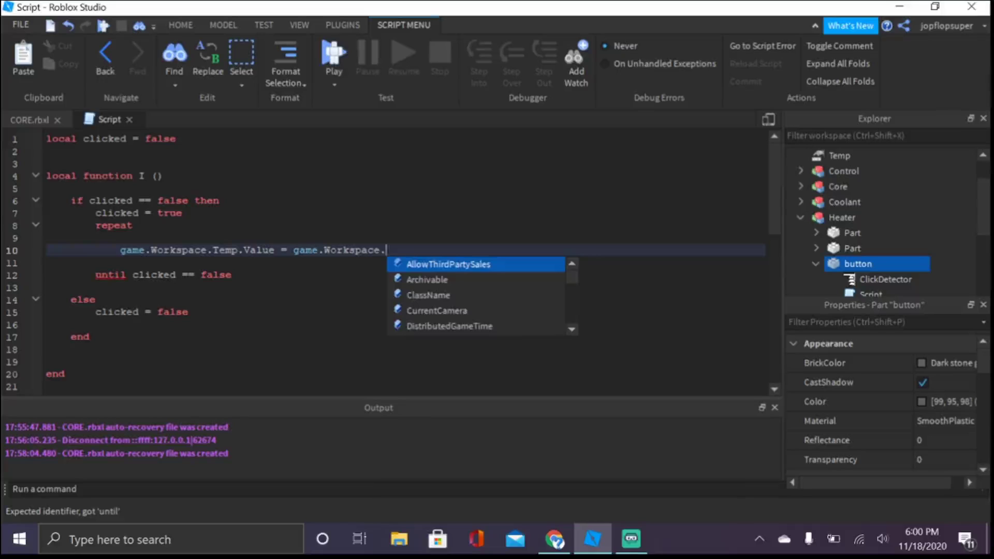
pyautogui.write('Temp.V')
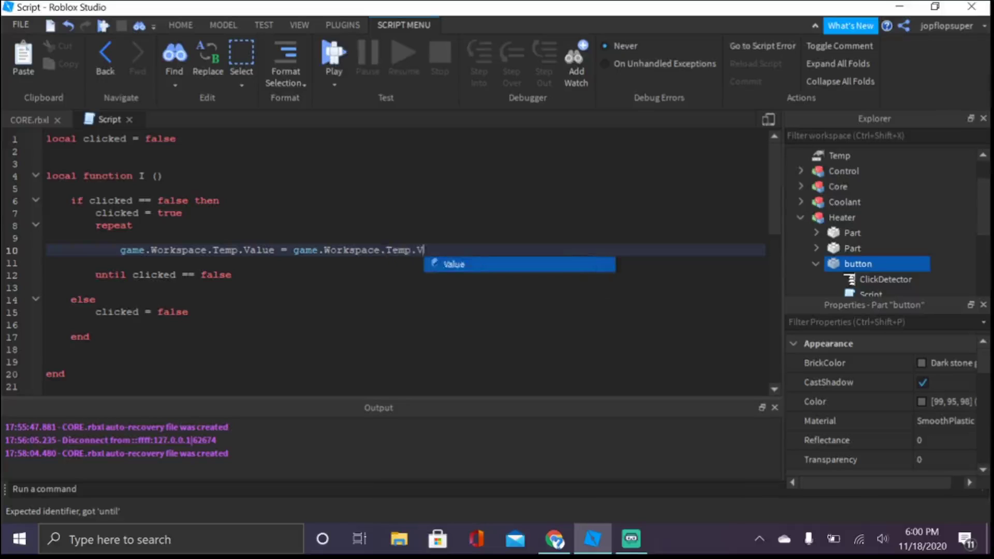
pyautogui.press('Tab')
pyautogui.write('=')
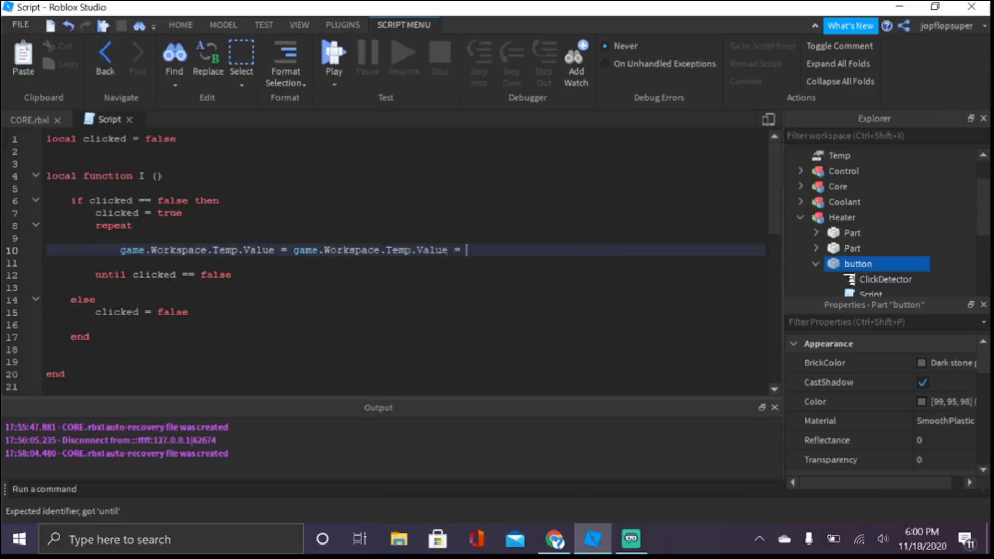
pyautogui.press('BackSpace')
pyautogui.write('+10')
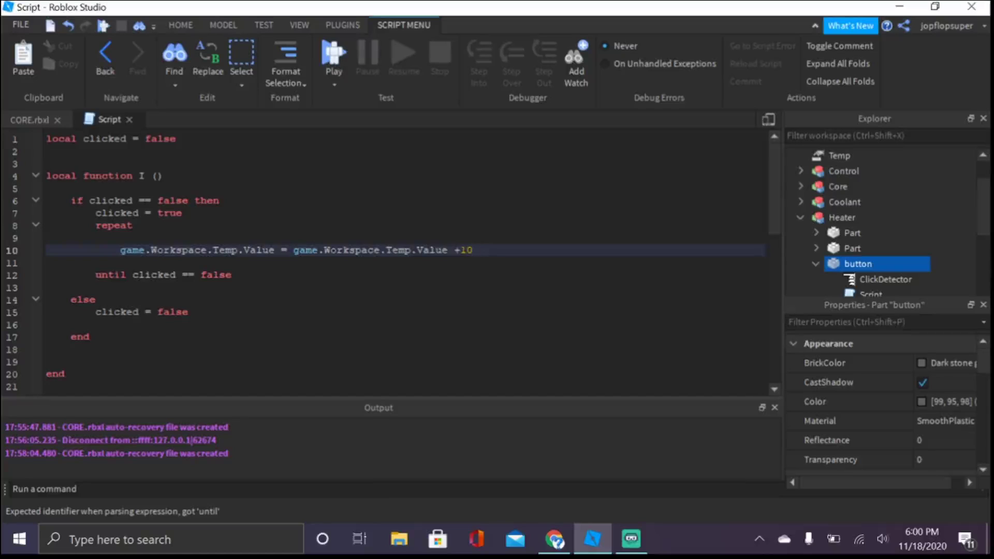
# Step: Add a "wait(.5)" call directly below the temperature increase in the repeat loop
pyautogui.press('Return')
pyautogui.write('w')
pyautogui.press('Tab')
pyautogui.write('(')
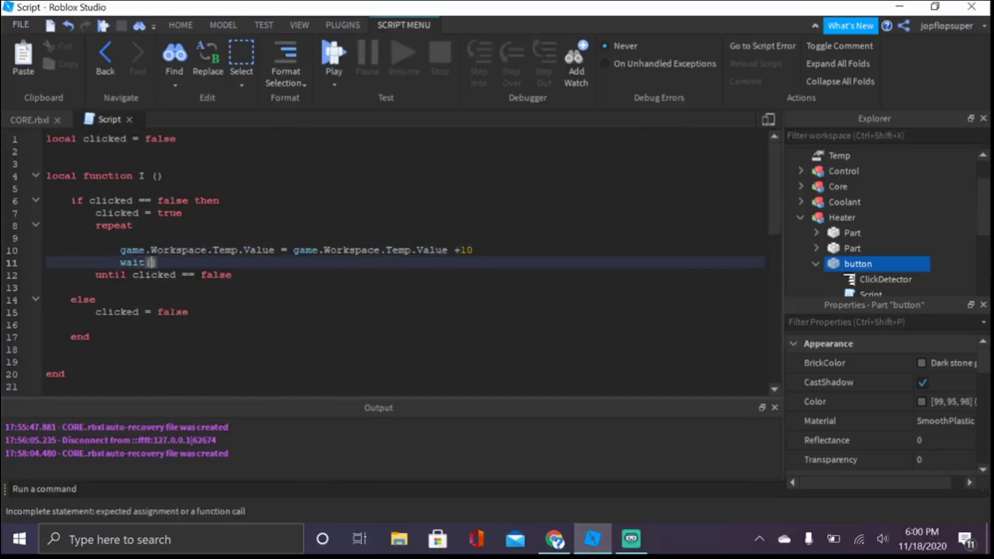
pyautogui.write('.5')
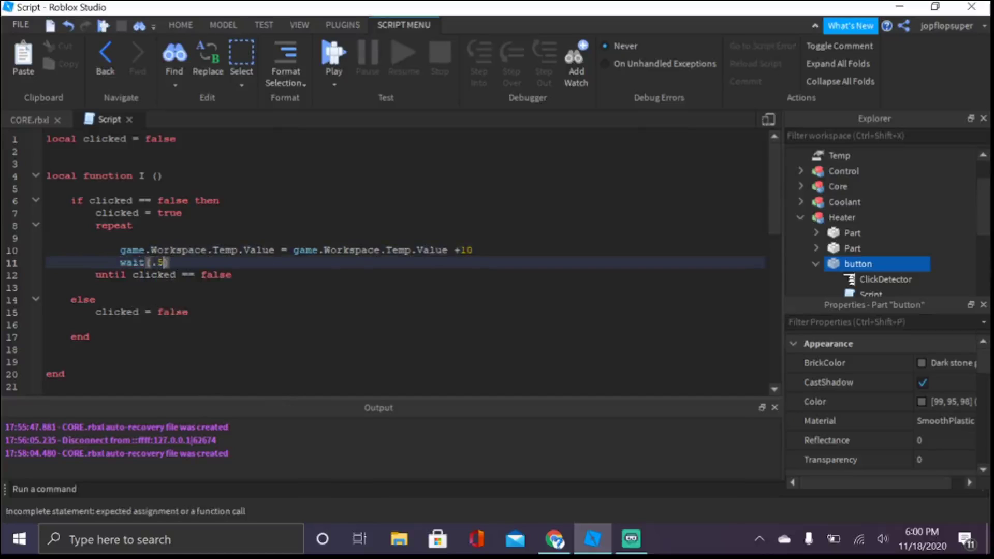
pyautogui.click(262, 251)
pyautogui.tripleClick(229, 275)
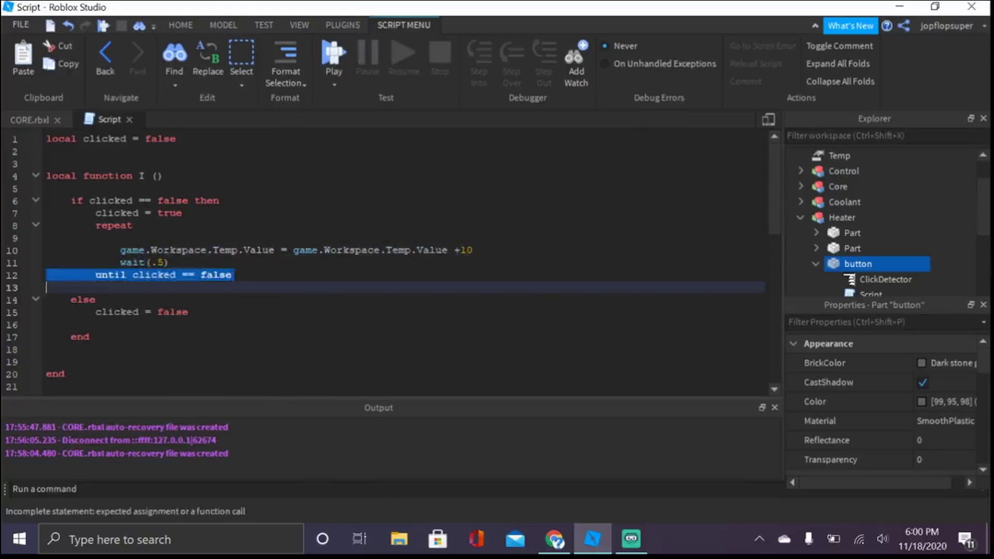
pyautogui.click(171, 263)
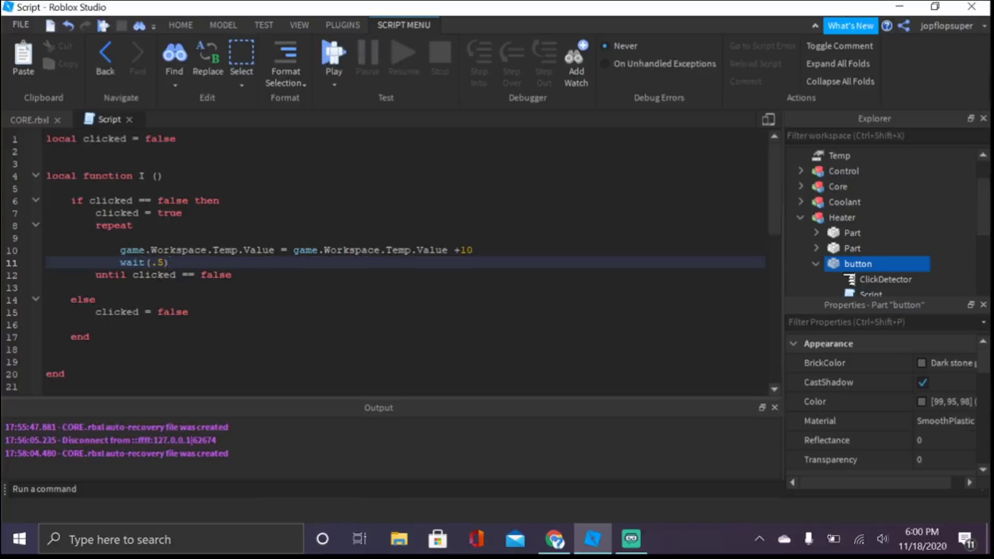
pyautogui.tripleClick(230, 275)
pyautogui.click(232, 275)
pyautogui.click(90, 337)
pyautogui.click(47, 386)
pyautogui.moveTo(66, 374); pyautogui.dragTo(195, 275)
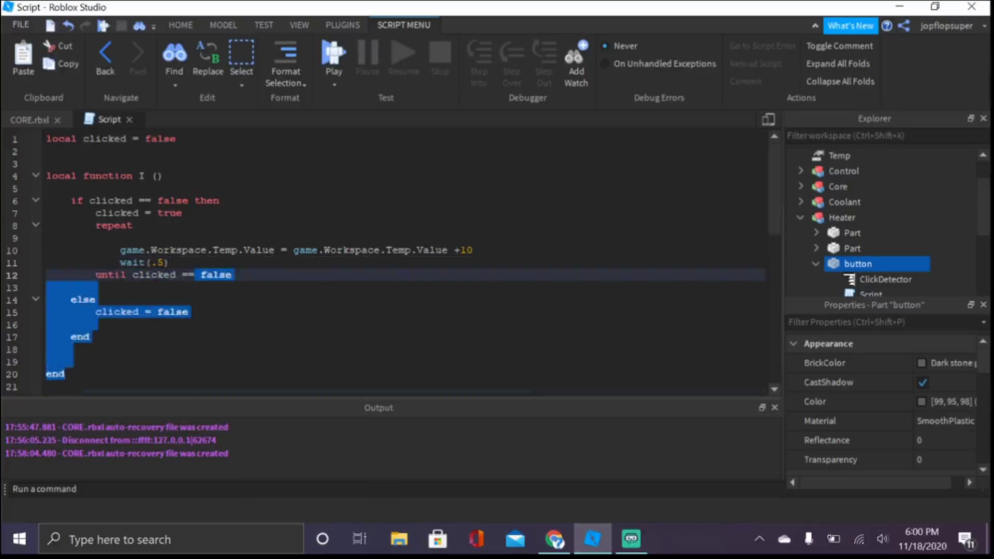
# Step: Switch to the 3D view and inspect the control console and the Heater machine with its button
pyautogui.click(45, 120)
pyautogui.moveTo(345, 325); pyautogui.dragTo(425, 344, button='right')
pyautogui.click(486, 342)
pyautogui.press('w')
pyautogui.press('w')
pyautogui.press('s')
pyautogui.press('s')
pyautogui.click(436, 333)
pyautogui.click(474, 320)
pyautogui.moveTo(473, 319); pyautogui.dragTo(469, 293, button='right')
pyautogui.press('w')
pyautogui.press('w')
pyautogui.click(442, 258)
pyautogui.moveTo(442, 258); pyautogui.dragTo(415, 254, button='right')
pyautogui.press('w')
pyautogui.press('w')
pyautogui.press('d')
pyautogui.press('s')
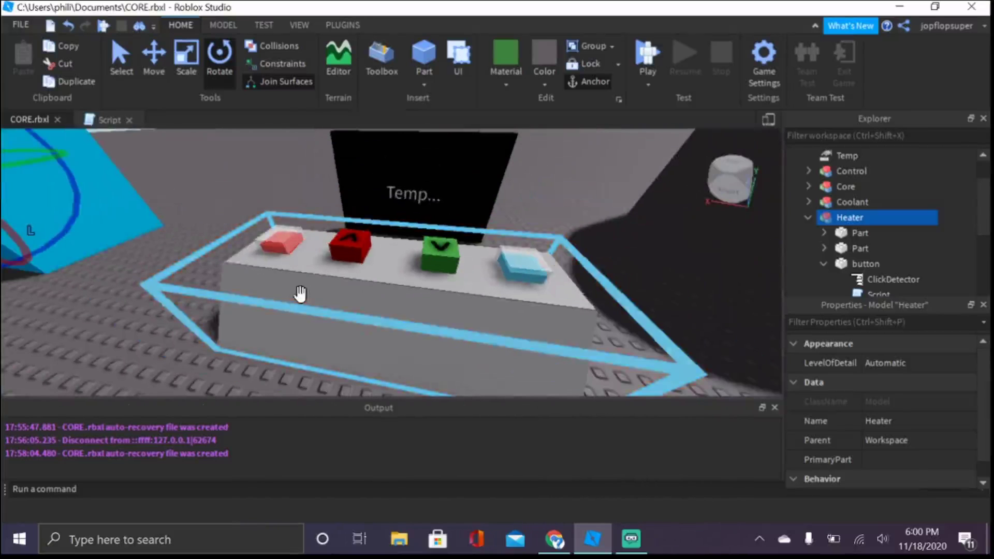
pyautogui.press('f')
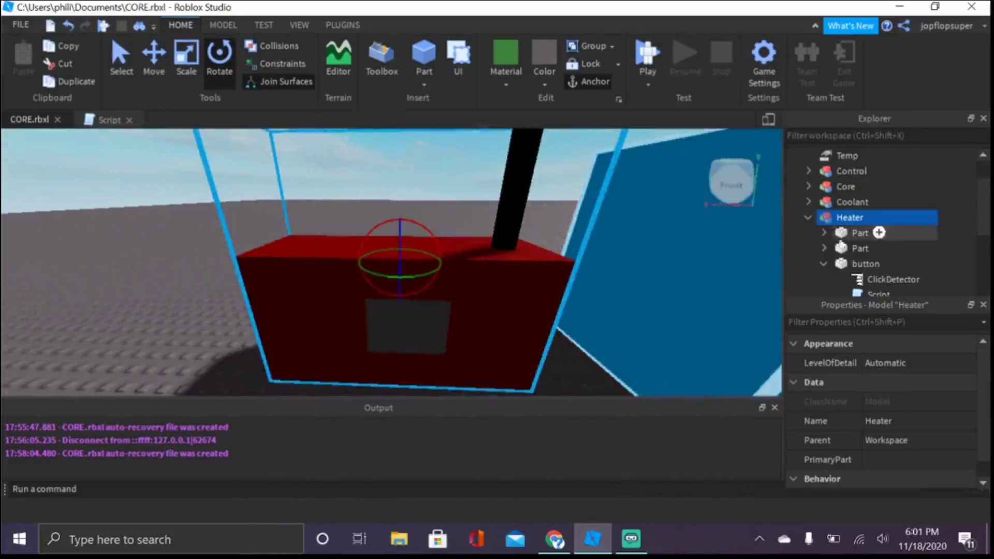
# Step: In the Heater button's script, remove the blank lines before the inner end and after repeat, and insert one above repeat
pyautogui.scroll(-1, 870, 243)
pyautogui.doubleClick(865, 250)
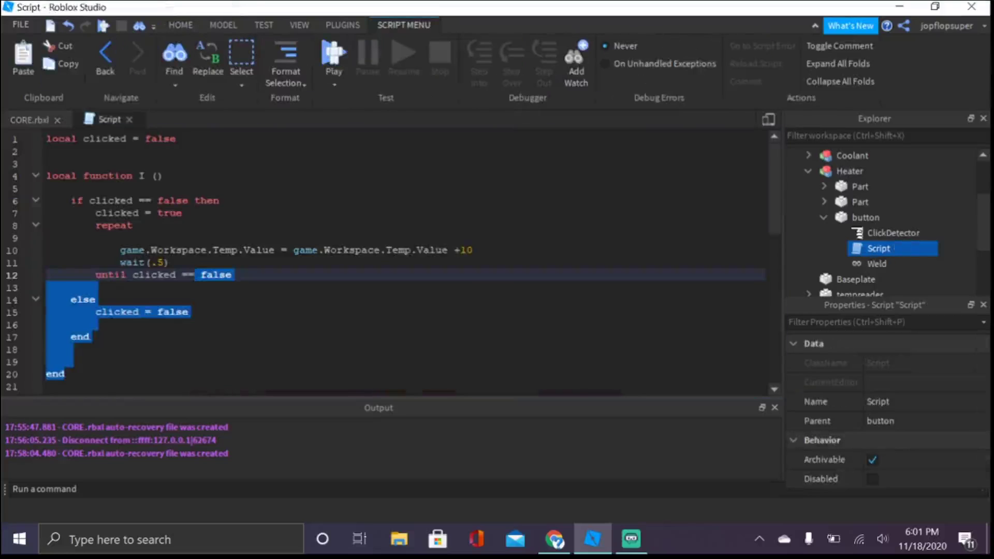
pyautogui.click(95, 325)
pyautogui.click(72, 350)
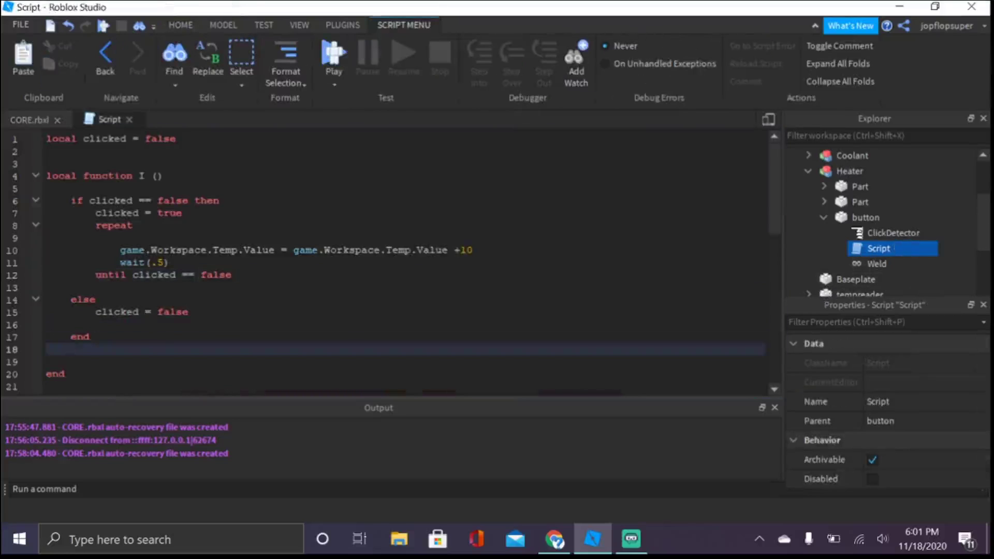
pyautogui.click(72, 325)
pyautogui.press('BackSpace')
pyautogui.press('BackSpace')
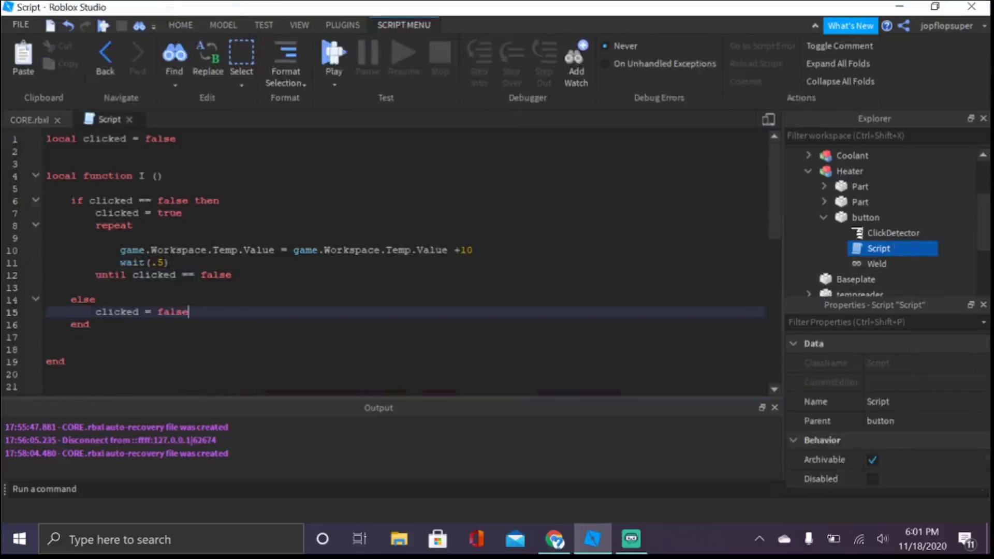
pyautogui.click(121, 239)
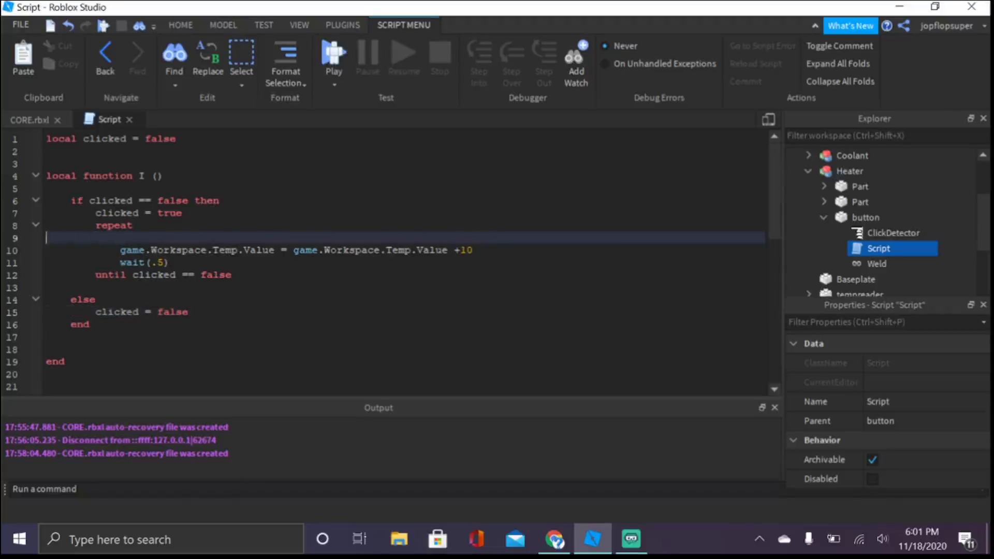
pyautogui.press('BackSpace')
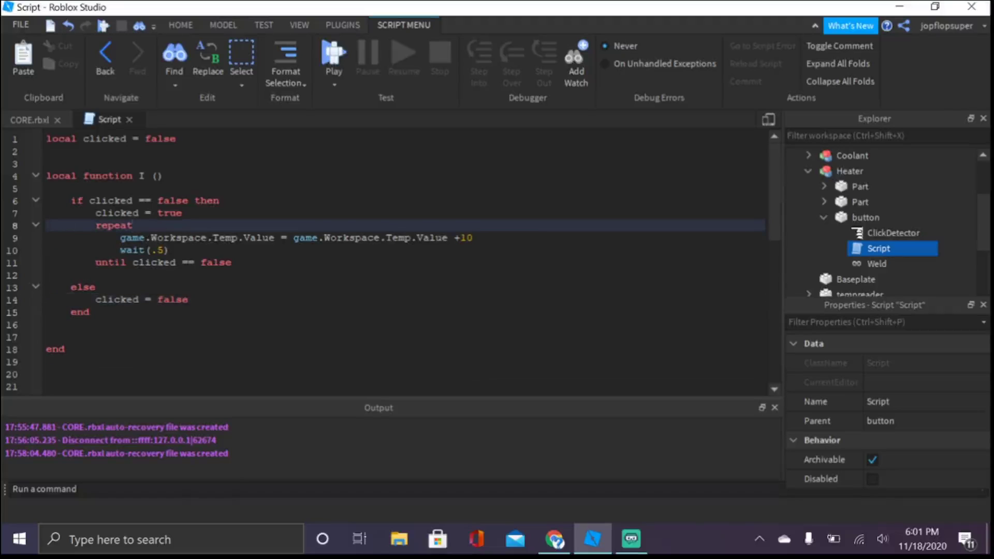
pyautogui.click(183, 213)
pyautogui.press('Return')
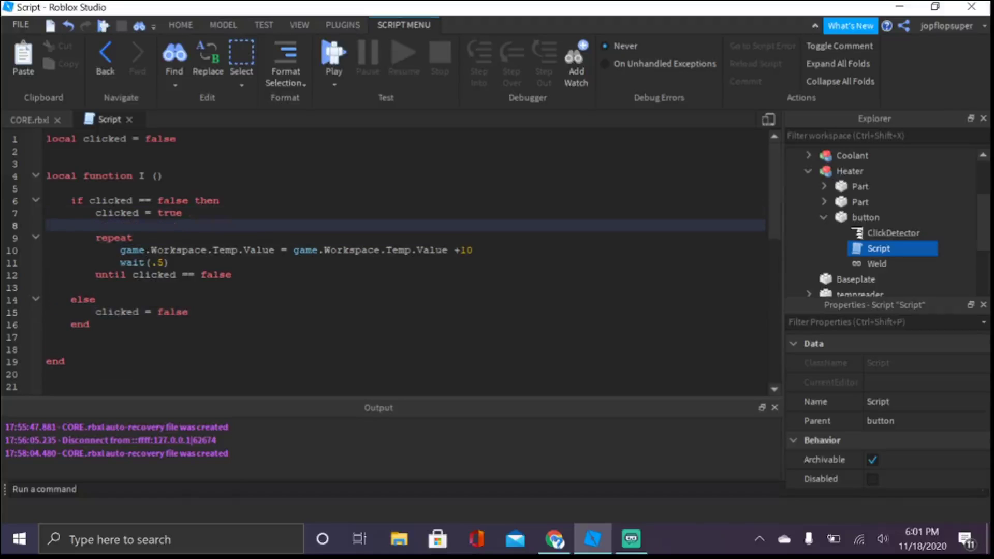
# Step: Insert a Sound object into the Heater button's script and set its SoundId to the copied asset ID
pyautogui.click(901, 249)
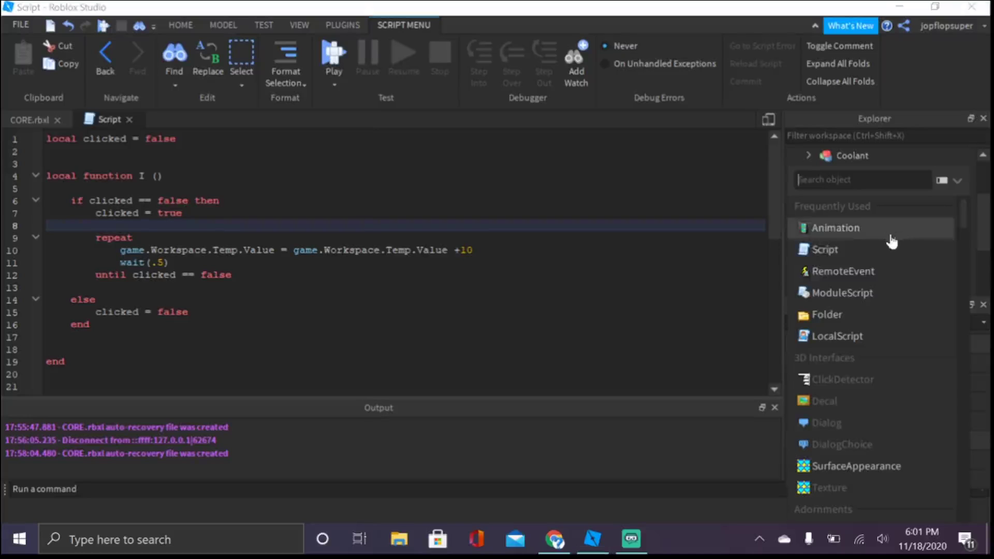
pyautogui.write('sou')
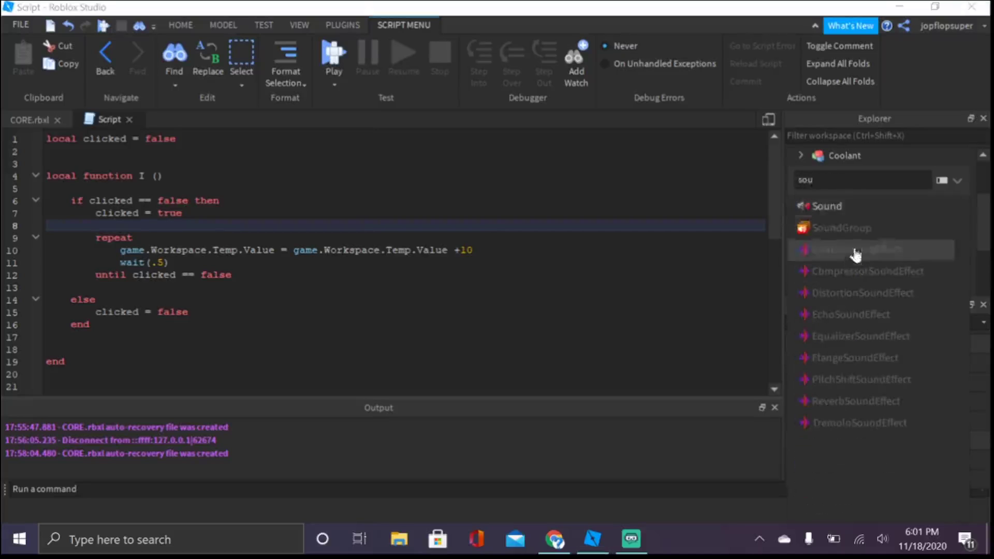
pyautogui.click(862, 205)
pyautogui.click(867, 265)
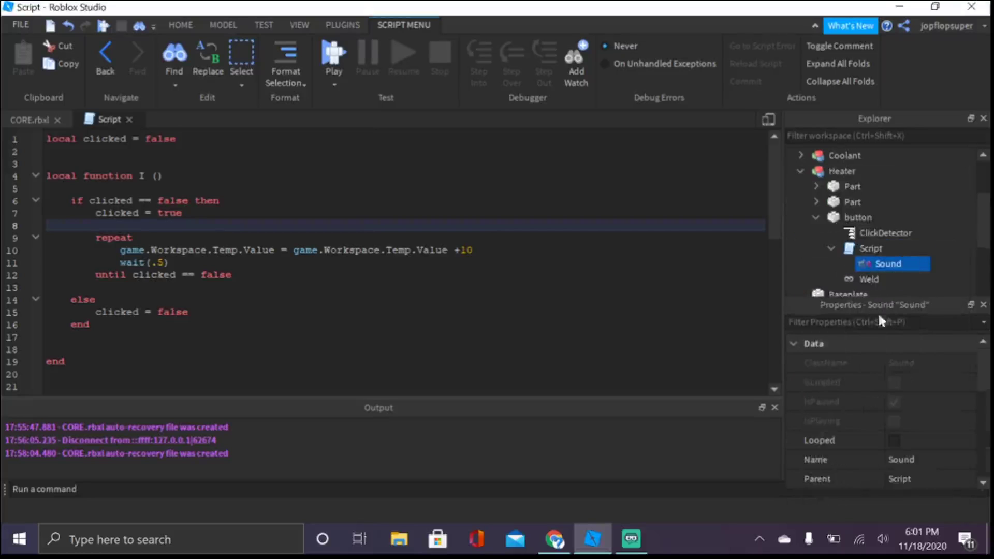
pyautogui.scroll(-2, 909, 399)
pyautogui.scroll(-1, 908, 381)
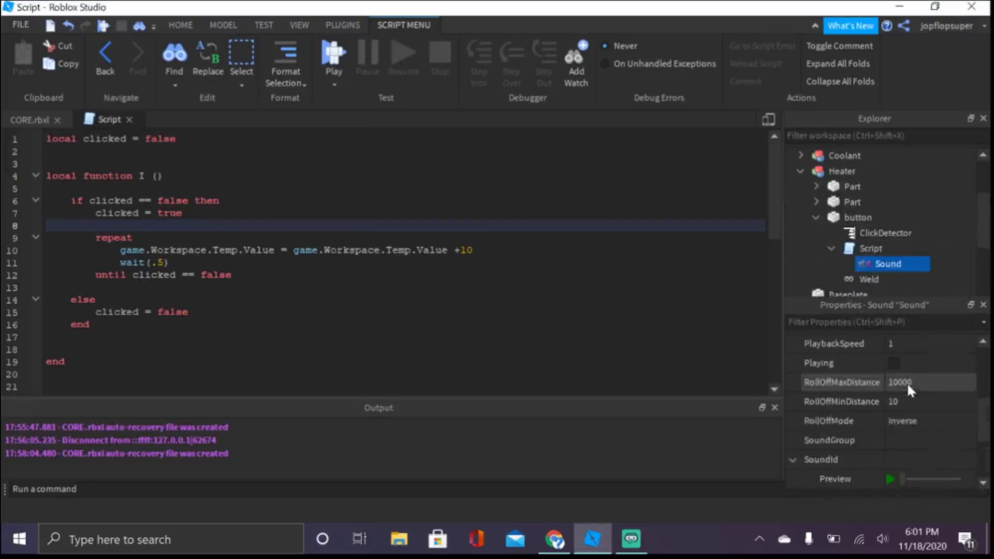
pyautogui.click(924, 459)
pyautogui.hotkey('ctrl', 'v')
pyautogui.press('Return')
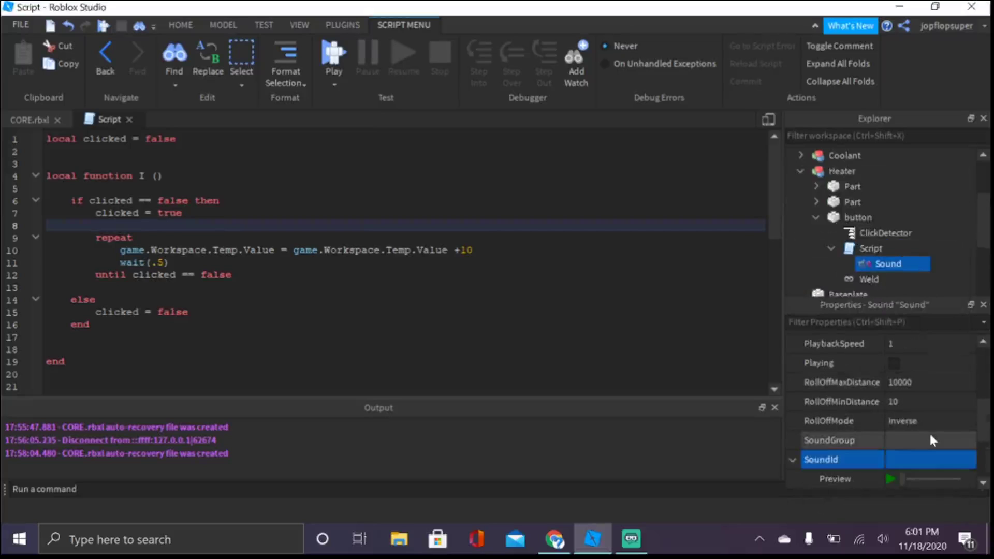
# Step: Add "script.Parent.Script.Sound:Play()" between "clicked = true" and the repeat loop
pyautogui.click(96, 226)
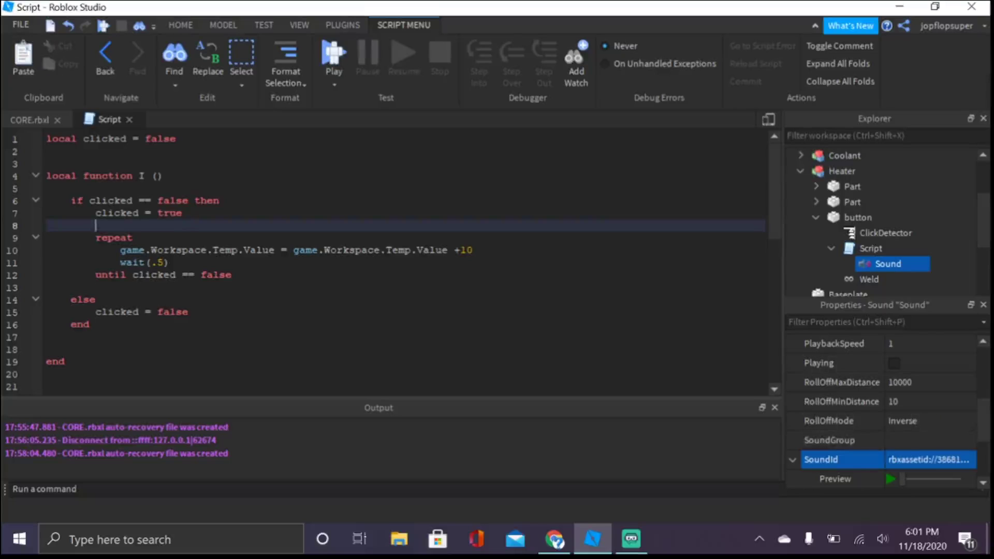
pyautogui.write('script.Parent.S')
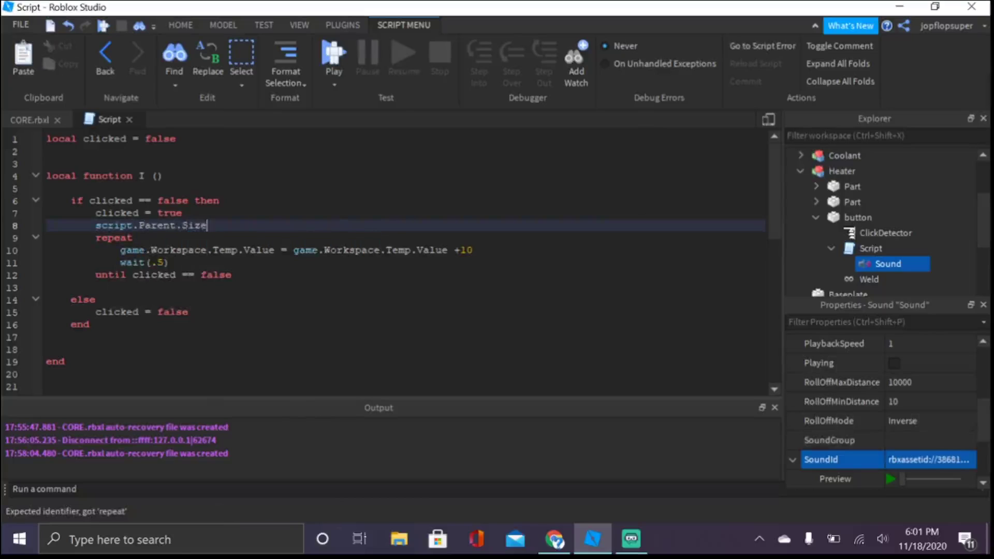
pyautogui.write('cript')
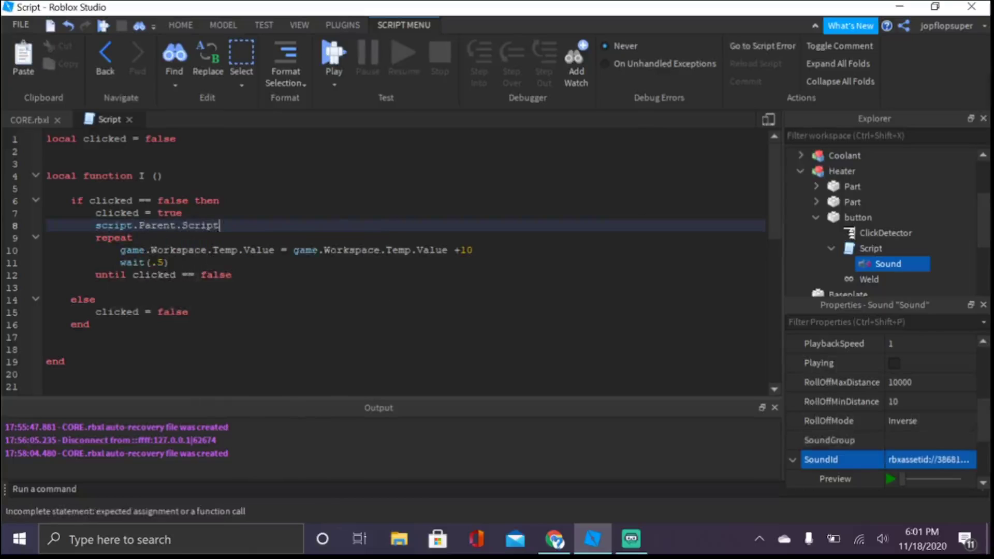
pyautogui.write('.S')
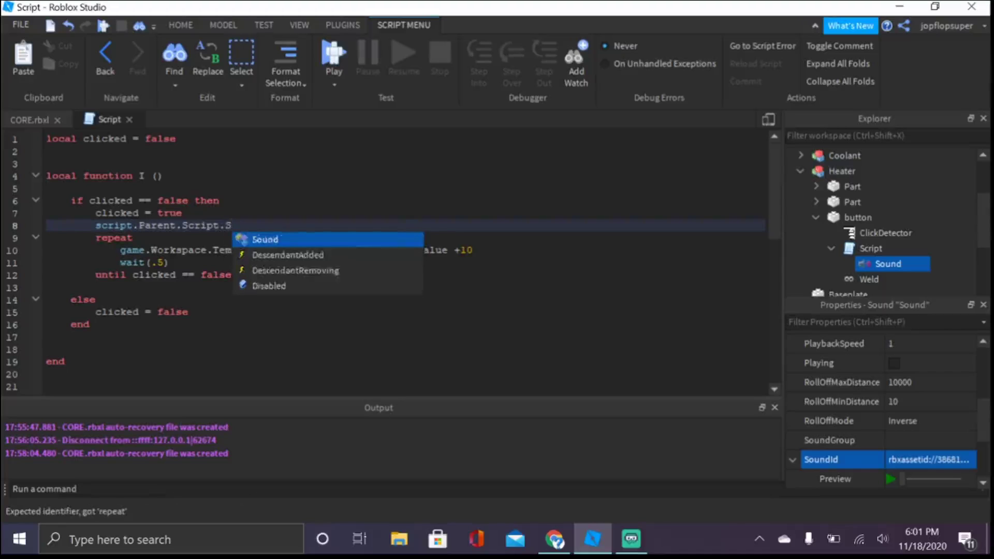
pyautogui.write('ound:')
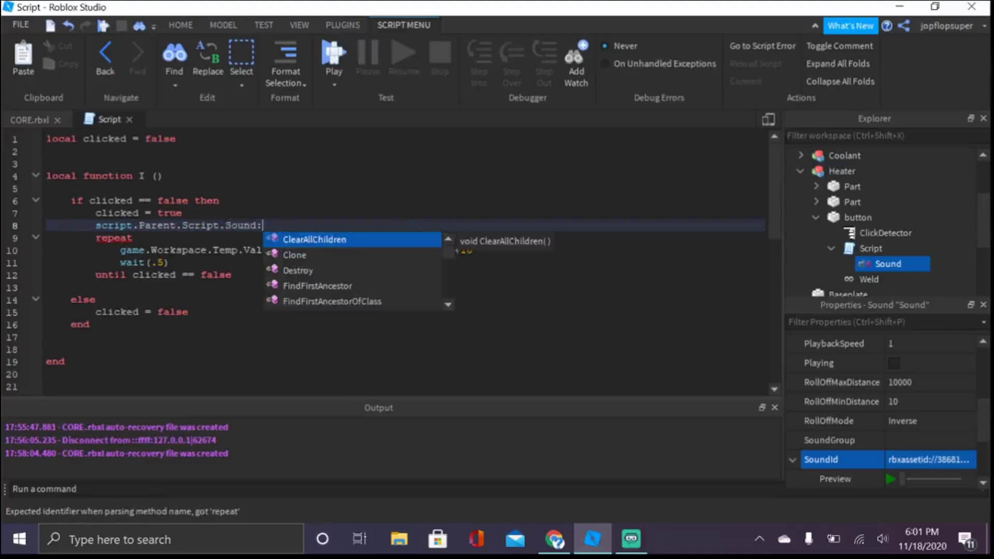
pyautogui.write('Play()')
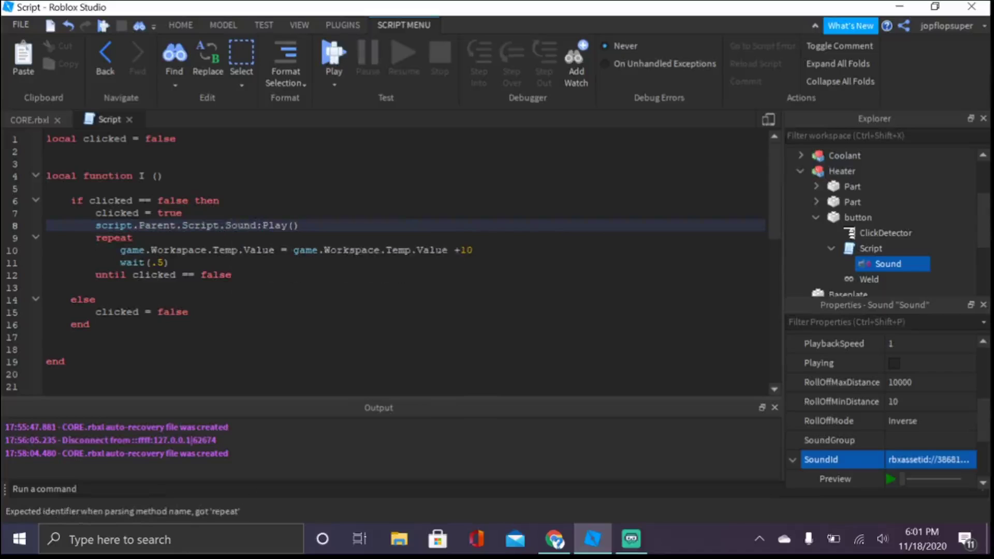
# Step: Copy the Sound:Play() line into the else branch, below "clicked = false"
pyautogui.moveTo(301, 226); pyautogui.dragTo(47, 226)
pyautogui.hotkey('ctrl', 'c')
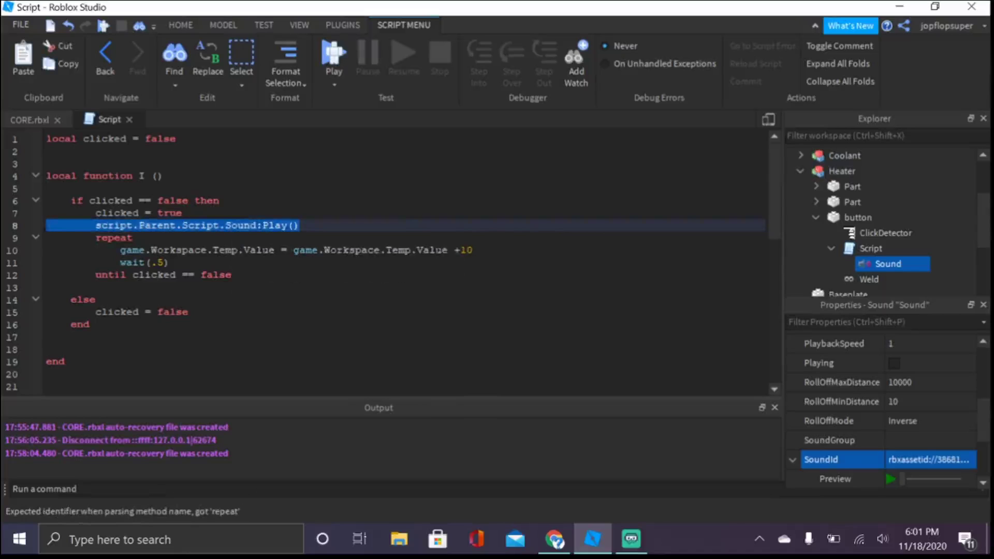
pyautogui.click(96, 300)
pyautogui.click(189, 312)
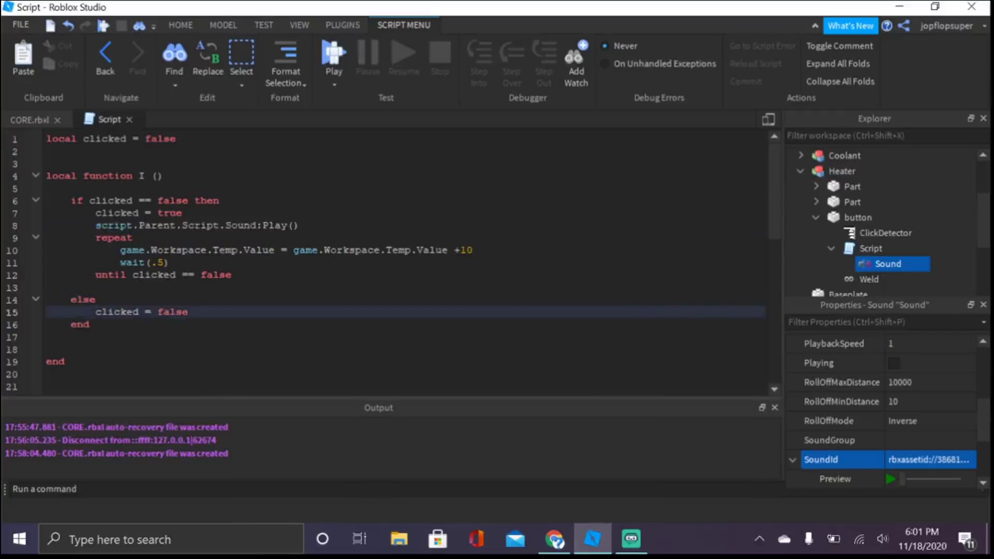
pyautogui.press('Return')
pyautogui.hotkey('ctrl', 'v')
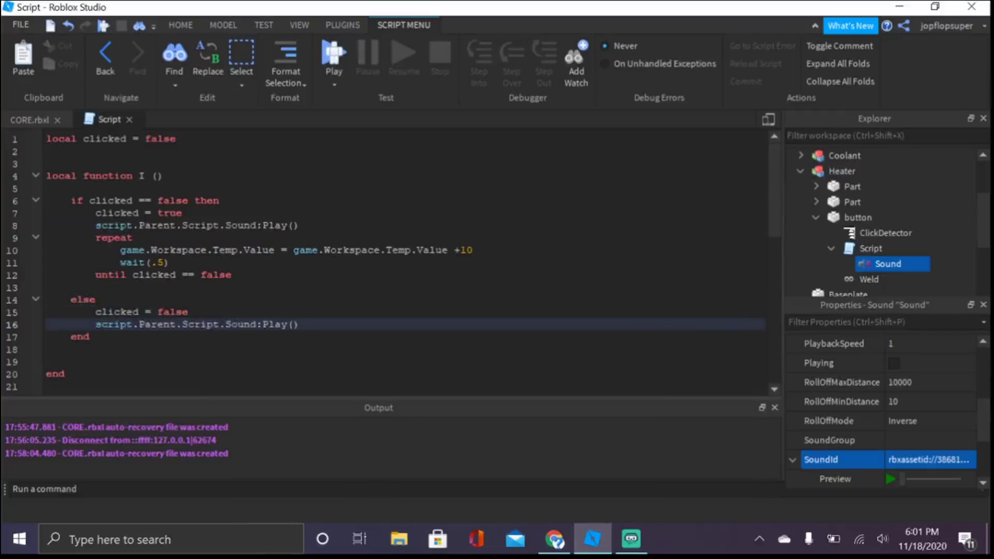
# Step: Close the Heater button's script and start a playtest of the reactor place
pyautogui.click(130, 120)
pyautogui.moveTo(397, 300); pyautogui.dragTo(531, 313, button='right')
pyautogui.scroll(-5, 531, 312)
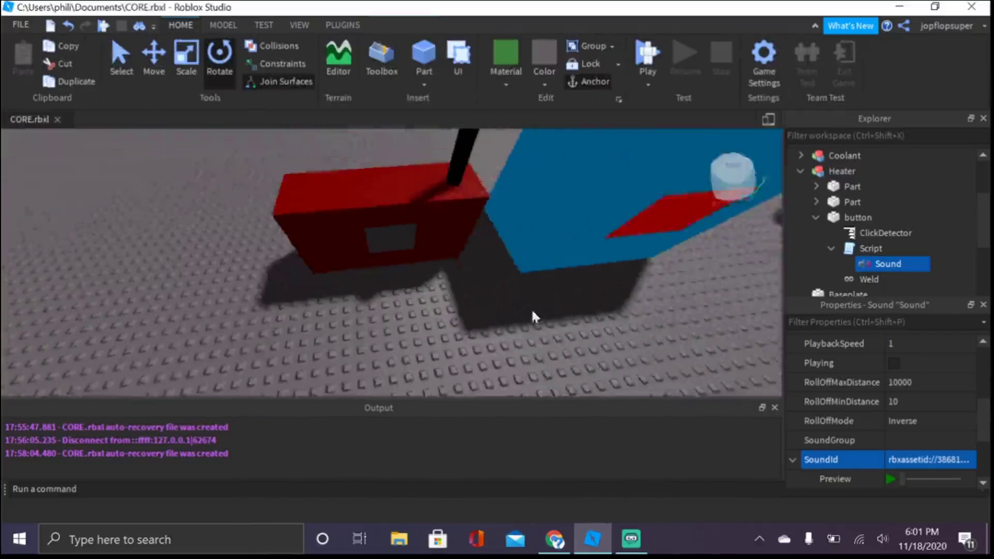
pyautogui.click(466, 306)
pyautogui.moveTo(464, 302); pyautogui.dragTo(499, 203, button='right')
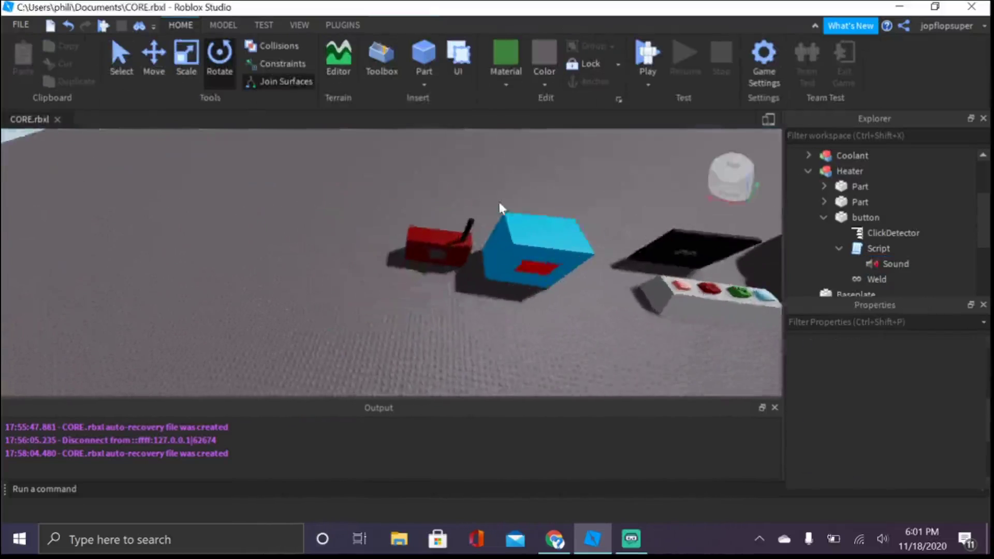
pyautogui.scroll(4, 499, 203)
pyautogui.click(658, 61)
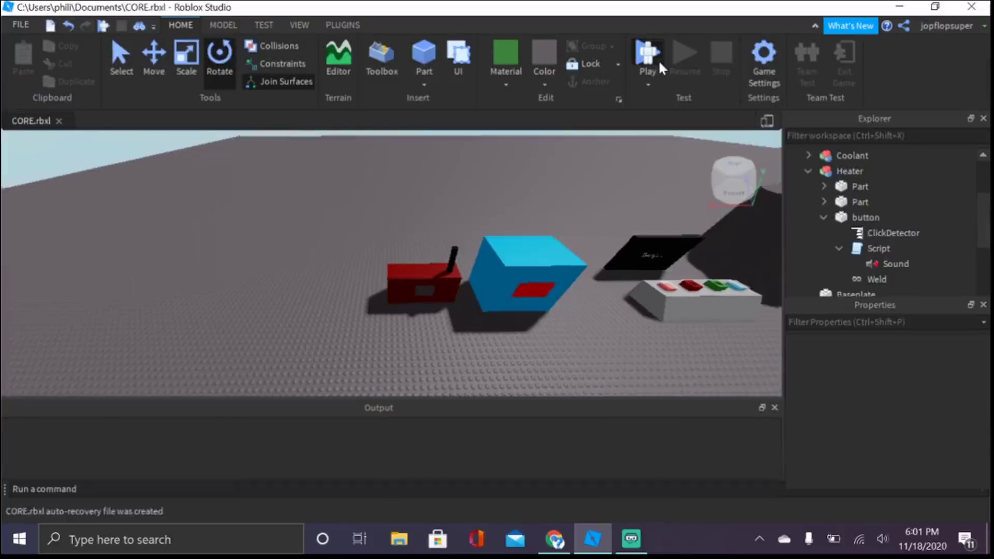
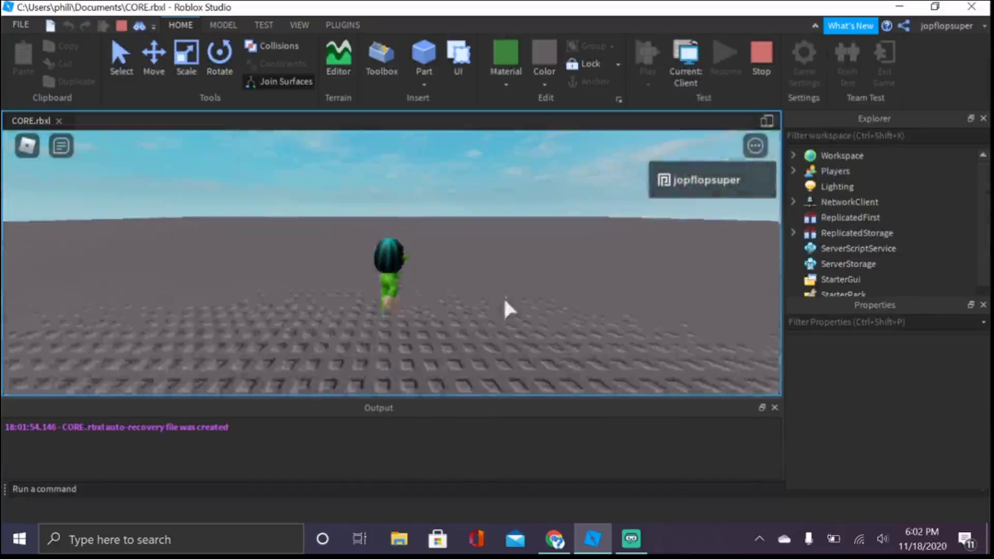
# Step: Walk the character past the control panel to the Heater, switch it on with its grey button, and watch the temperature display
pyautogui.press('w')
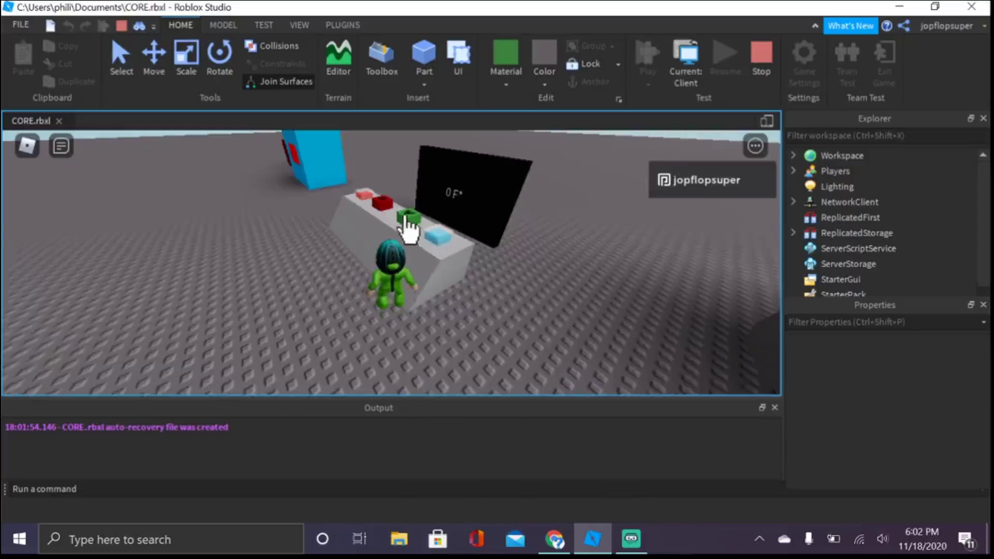
pyautogui.scroll(3, 409, 246)
pyautogui.press('w')
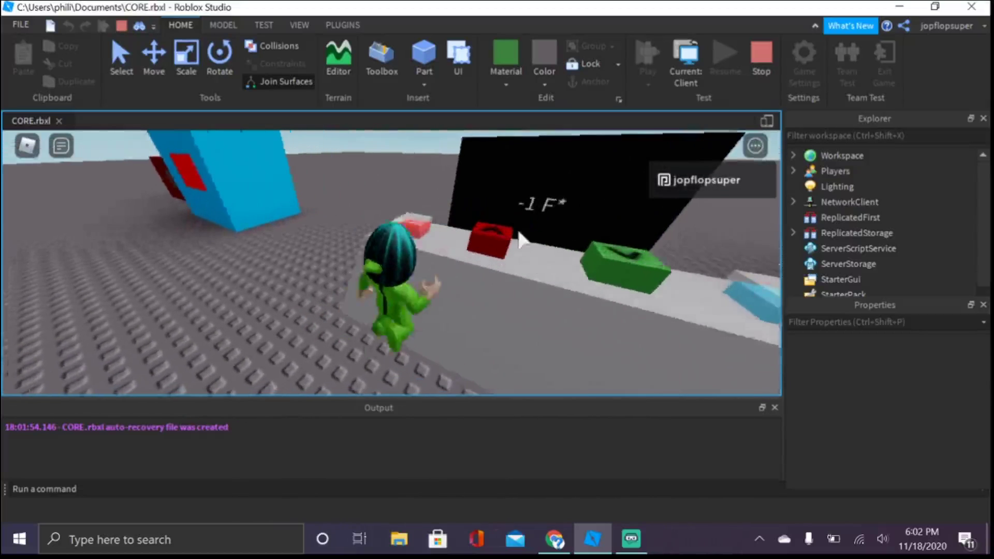
pyautogui.press('a')
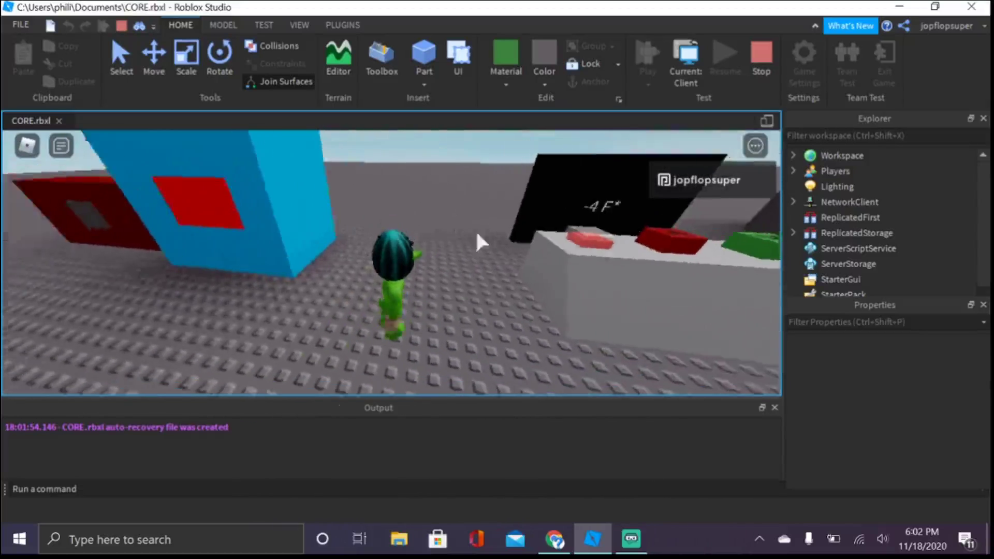
pyautogui.press('a')
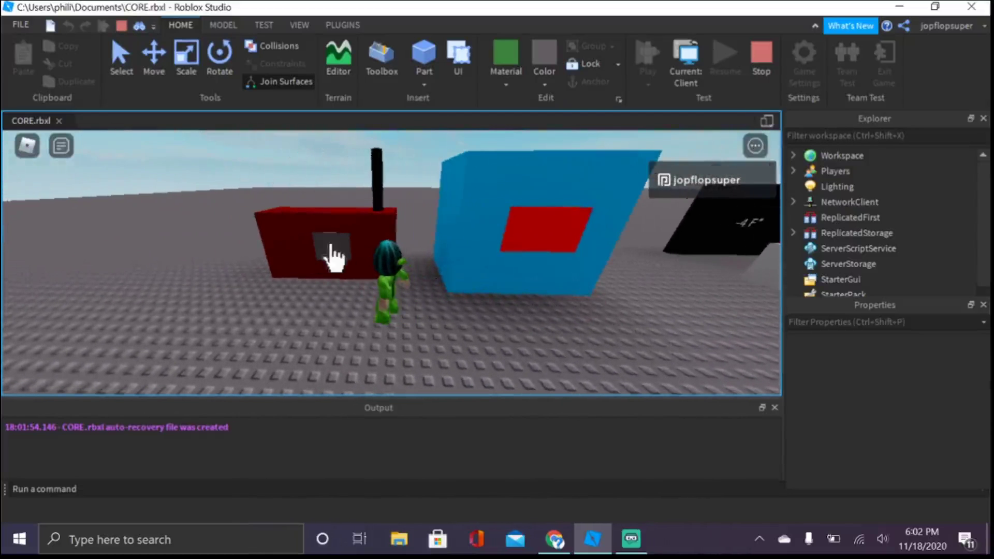
pyautogui.press('d')
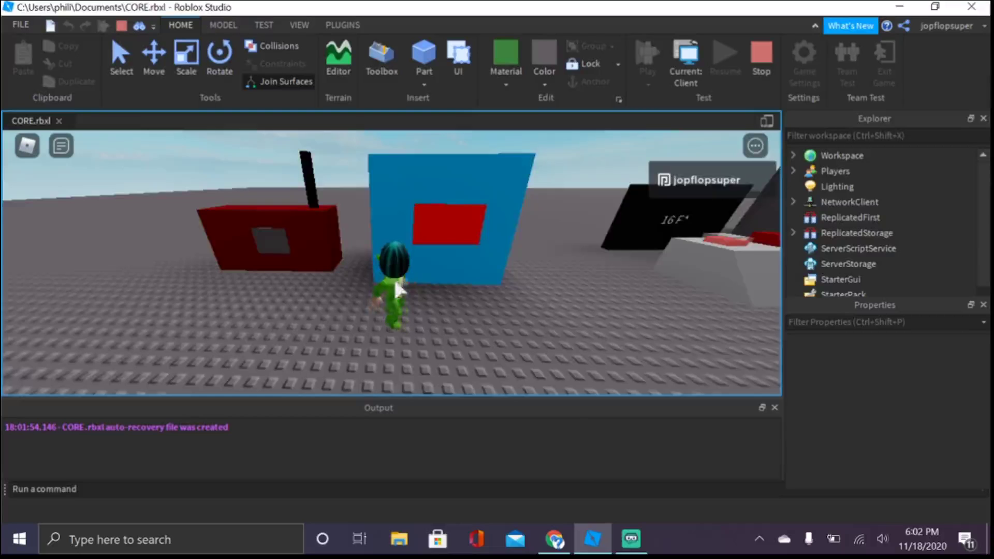
pyautogui.press('d')
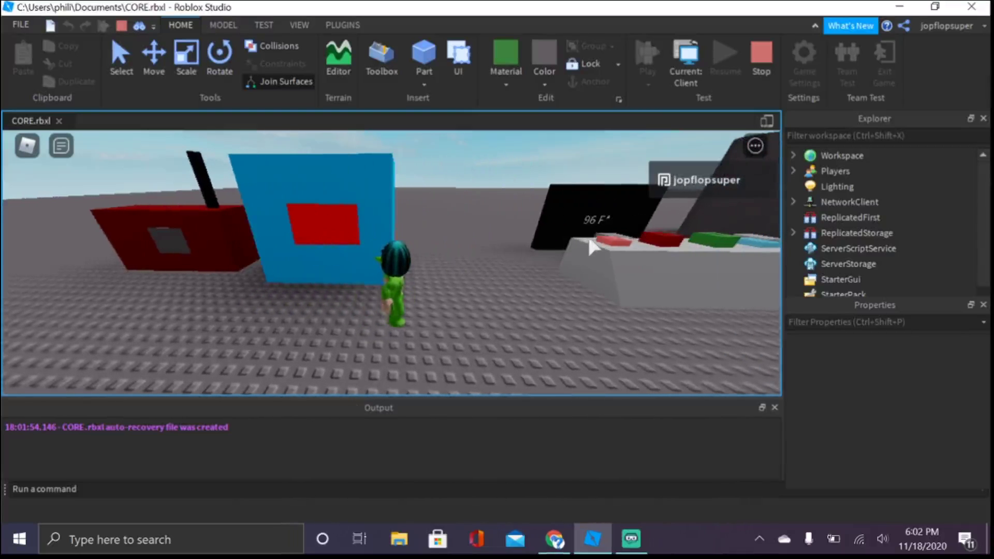
# Step: Return the character to the Heater to switch it off, check the temperature display again, and stop the playtest
pyautogui.press('s')
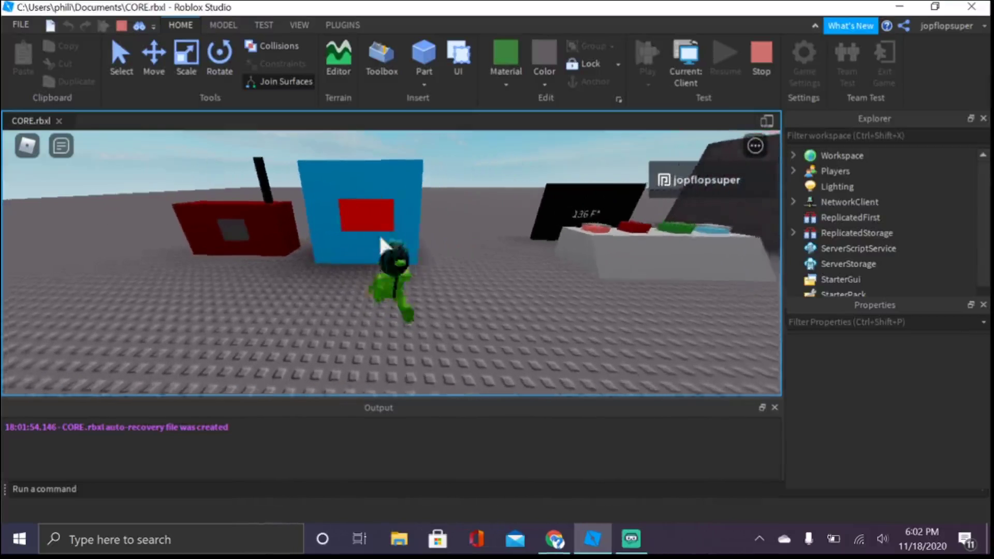
pyautogui.press('w')
pyautogui.press('a')
pyautogui.press('w')
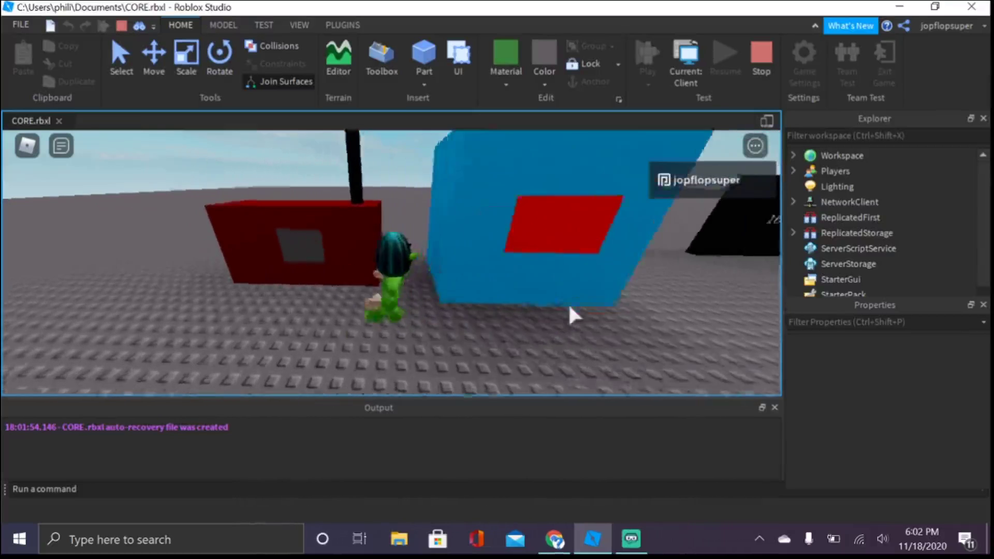
pyautogui.press('d')
pyautogui.press('w')
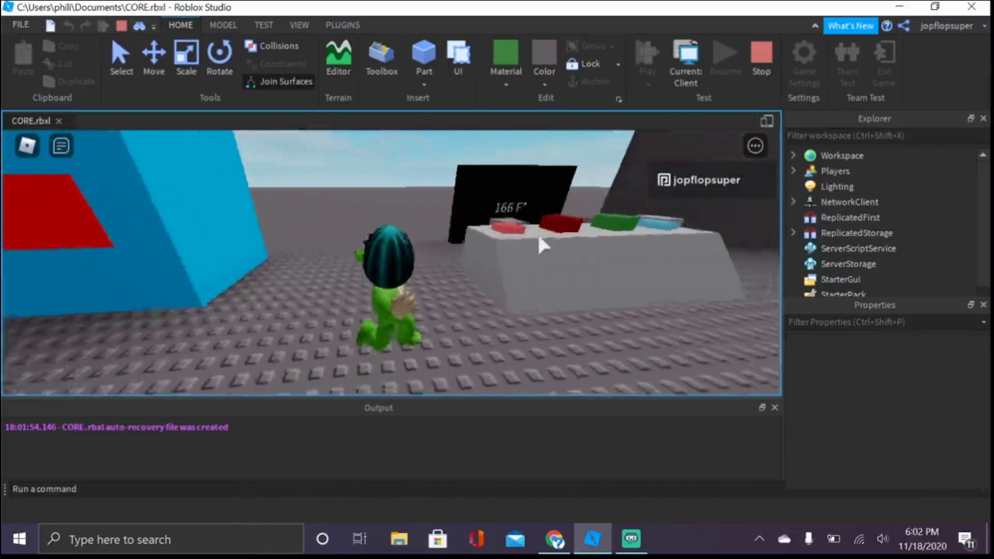
pyautogui.press('d')
pyautogui.press('a')
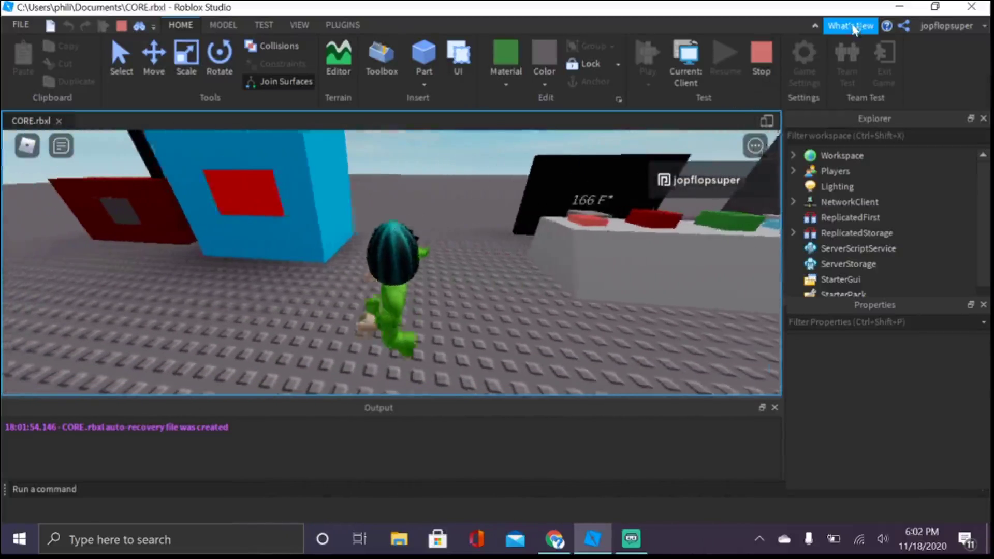
pyautogui.click(753, 72)
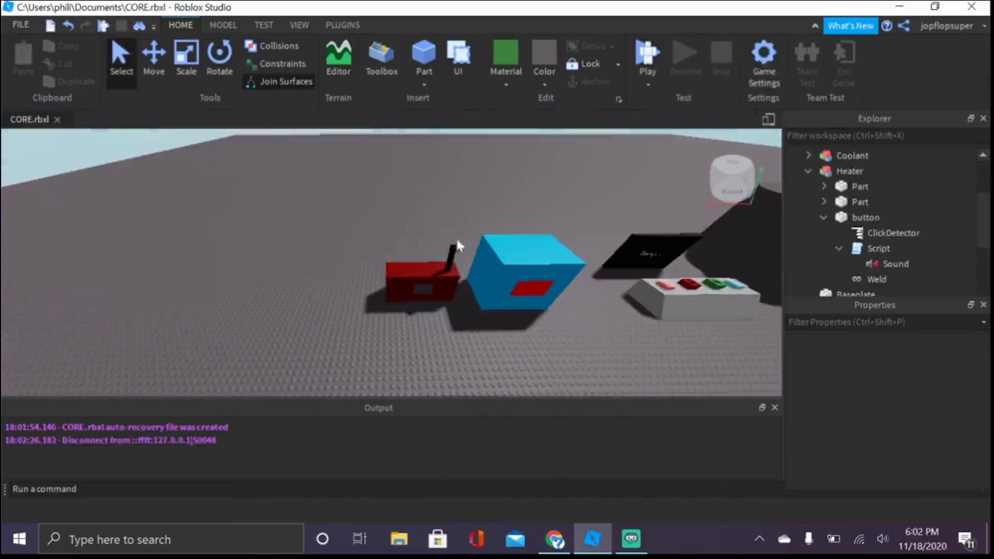
# Step: In the Heater button's script, change the temperature increase per loop to +11 and close the script
pyautogui.click(457, 241)
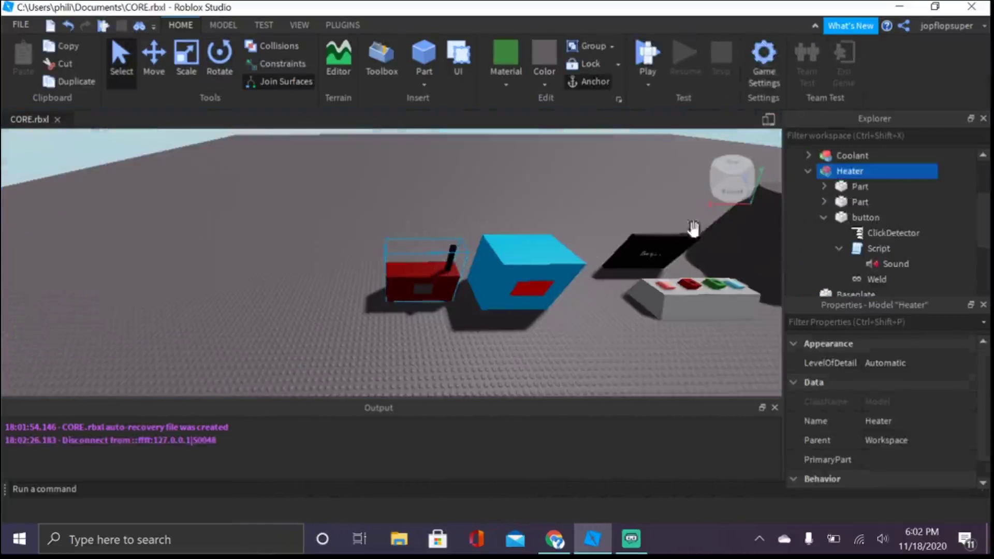
pyautogui.doubleClick(860, 250)
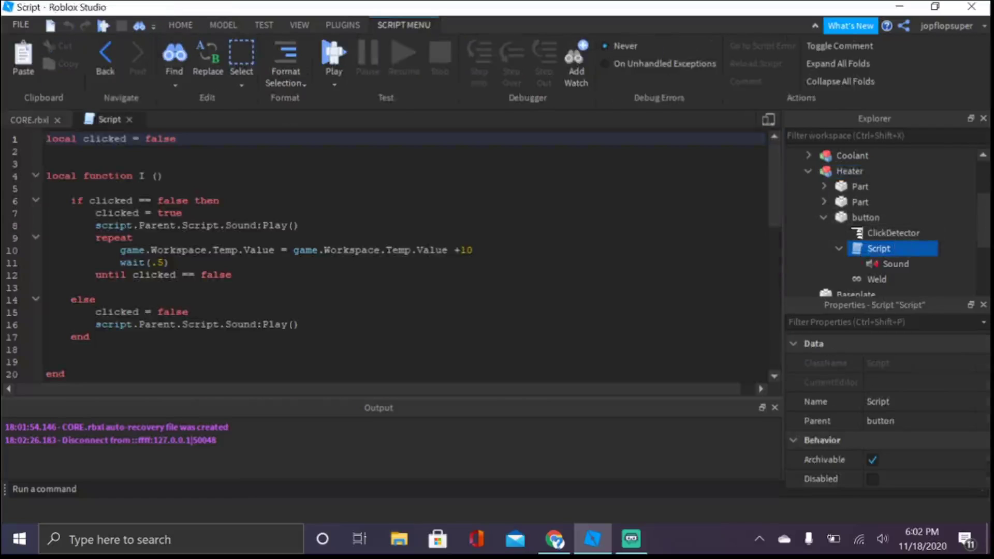
pyautogui.click(474, 250)
pyautogui.press('BackSpace')
pyautogui.write('1')
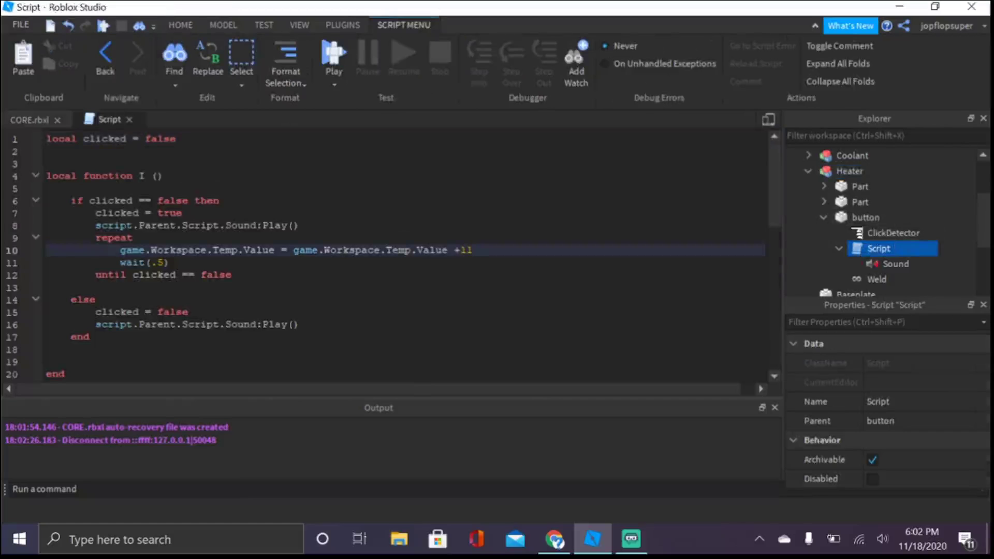
pyautogui.click(132, 119)
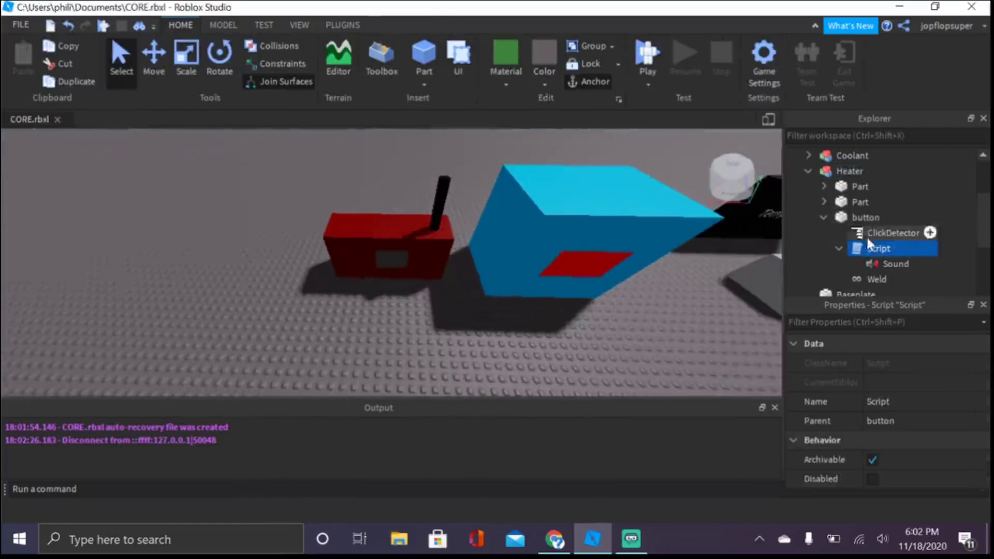
# Step: In the Coolant Button's script, change the temperature decrease per loop to -11, close it, and collapse the Coolant model
pyautogui.click(825, 218)
pyautogui.click(809, 171)
pyautogui.click(808, 156)
pyautogui.click(824, 187)
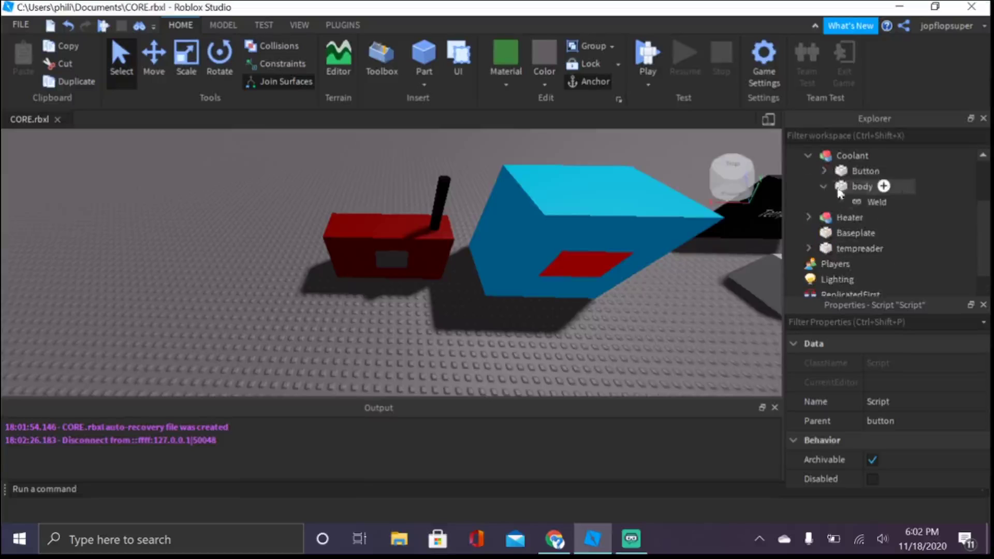
pyautogui.click(824, 186)
pyautogui.click(824, 171)
pyautogui.doubleClick(878, 203)
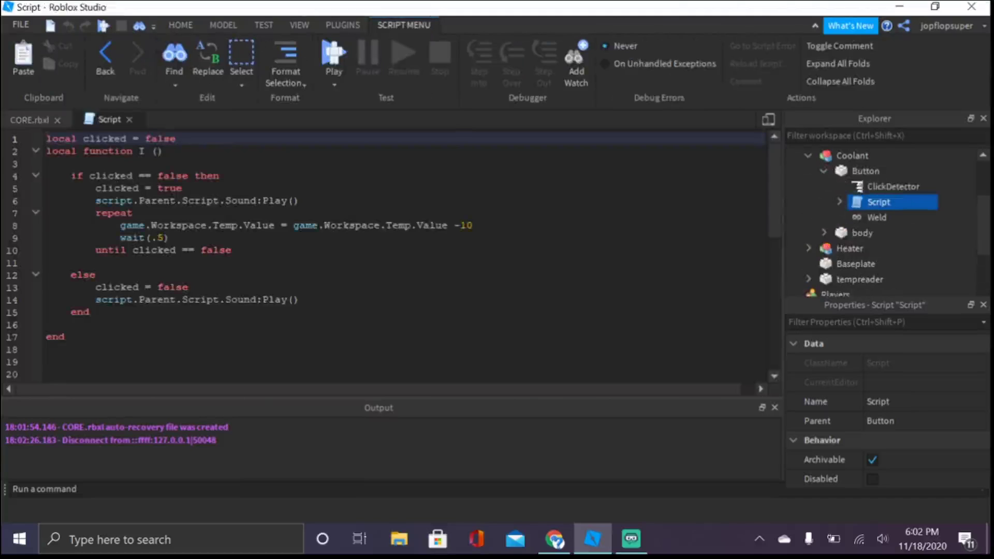
pyautogui.click(474, 226)
pyautogui.press('BackSpace')
pyautogui.write('1')
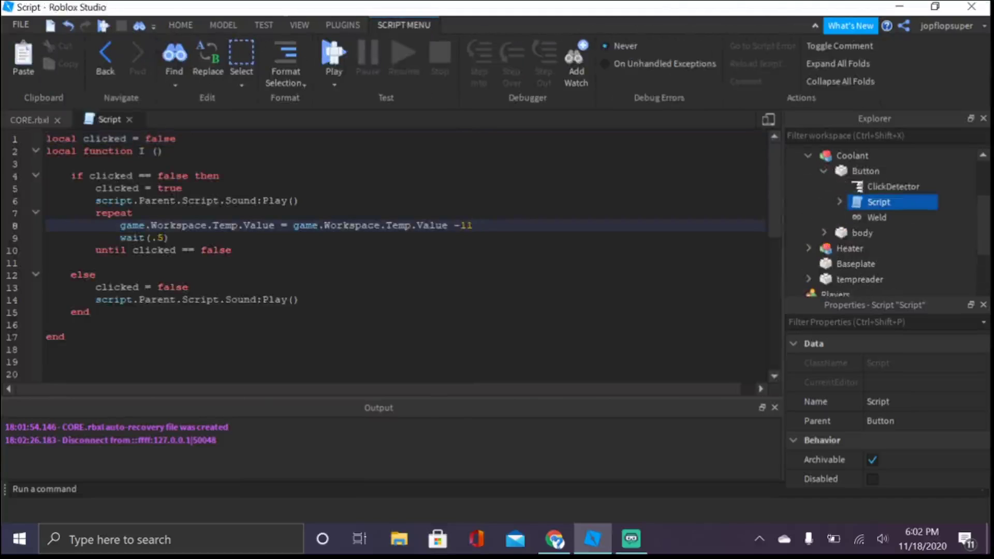
pyautogui.click(129, 120)
pyautogui.click(311, 267)
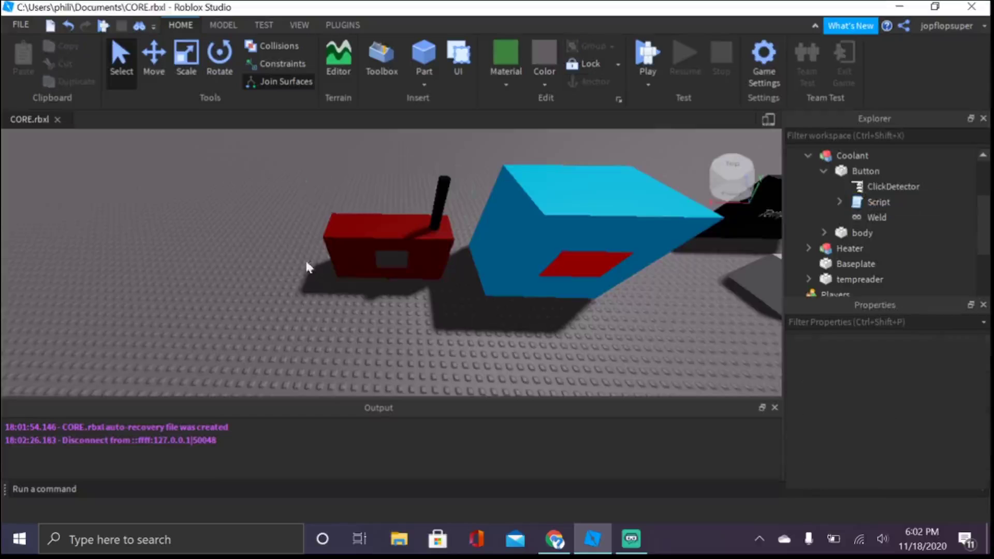
pyautogui.click(824, 171)
pyautogui.click(809, 156)
# Step: Start another playtest, walk the character to the Coolant machine, and switch it on with its red button
pyautogui.press('w')
pyautogui.moveTo(500, 331); pyautogui.dragTo(518, 311, button='right')
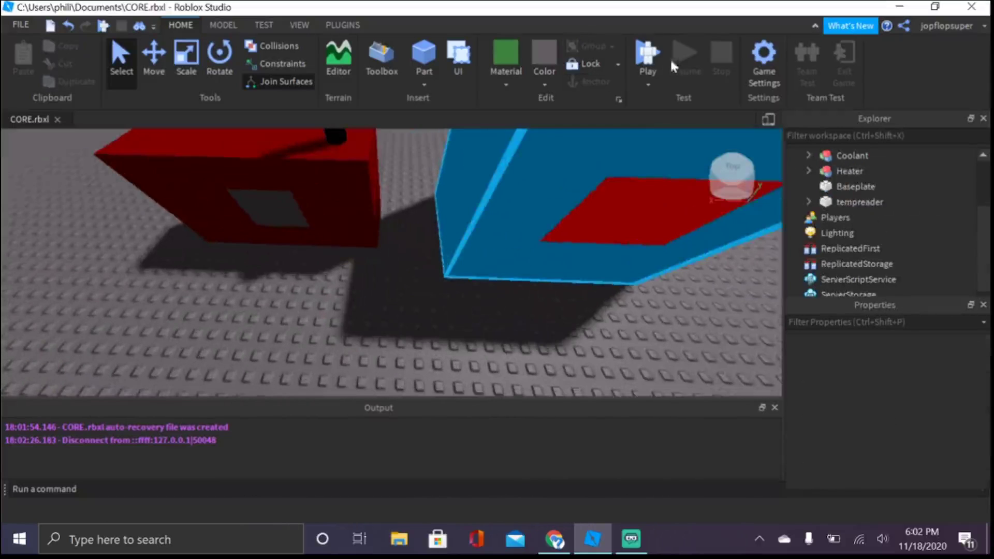
pyautogui.click(647, 52)
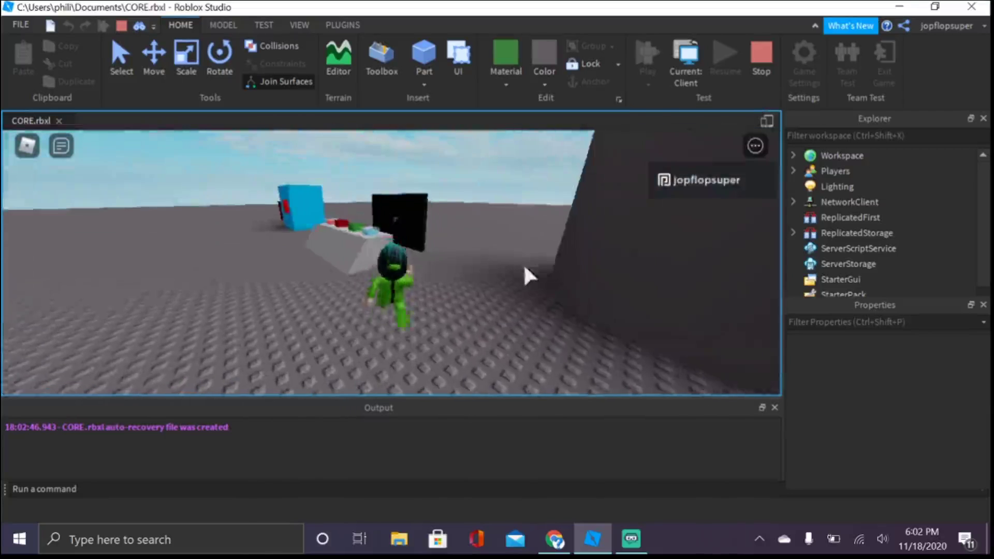
pyautogui.moveTo(527, 274); pyautogui.dragTo(406, 231, button='right')
pyautogui.press('w')
pyautogui.press('s')
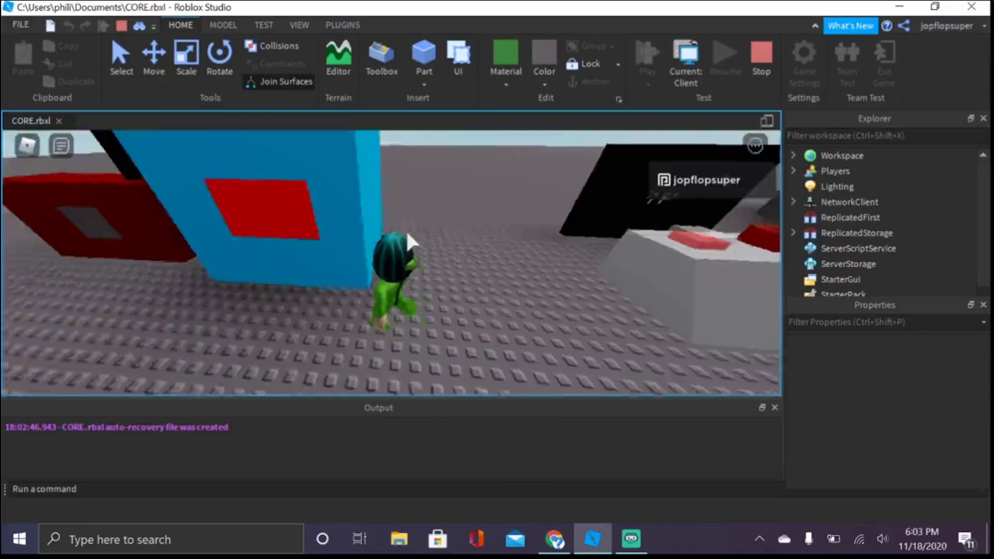
pyautogui.press('a')
pyautogui.click(384, 206)
pyautogui.press('d')
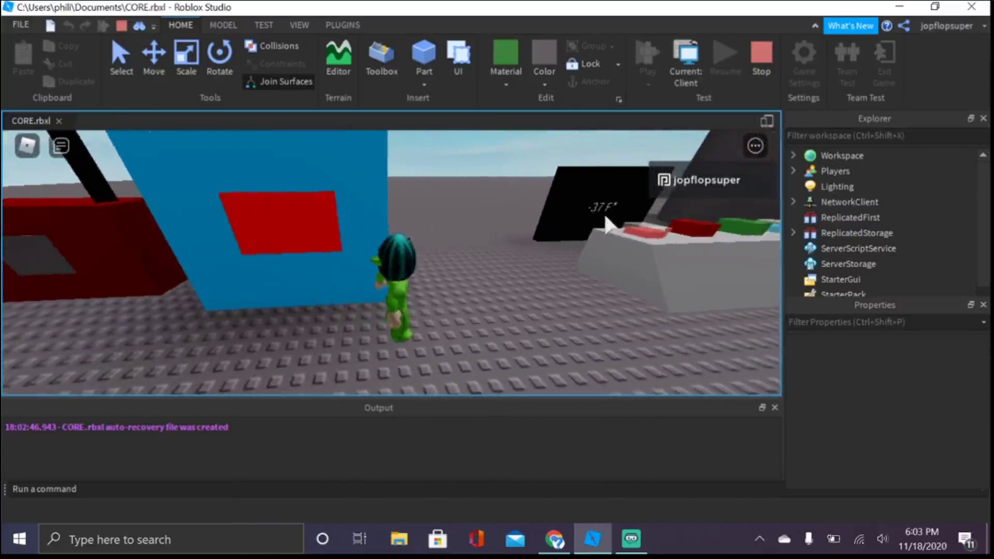
# Step: Move the character around to watch the temperature display, go back to the Coolant machine, and stop the playtest
pyautogui.press('w')
pyautogui.press('d')
pyautogui.press('d')
pyautogui.press('a')
pyautogui.scroll(-3, 331, 354)
pyautogui.press('s')
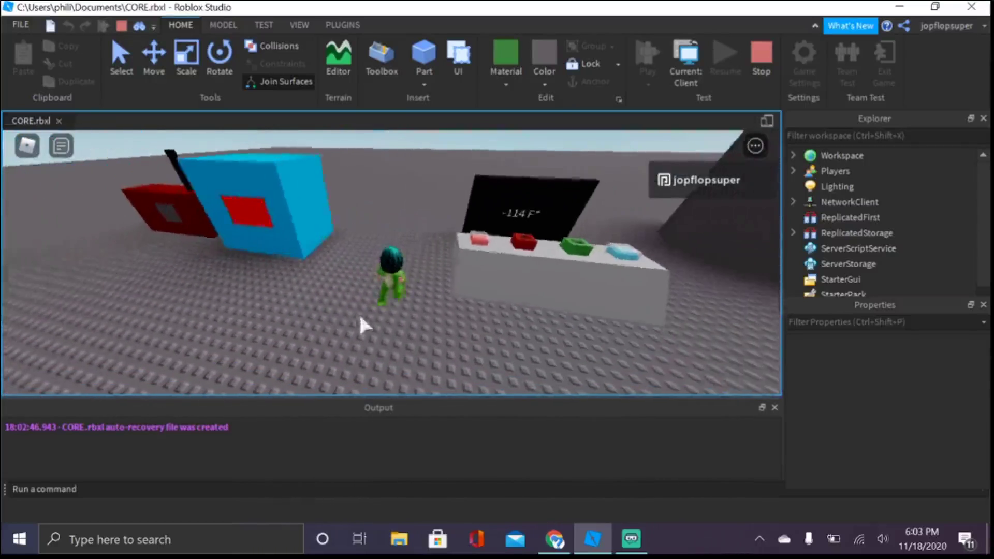
pyautogui.press('a')
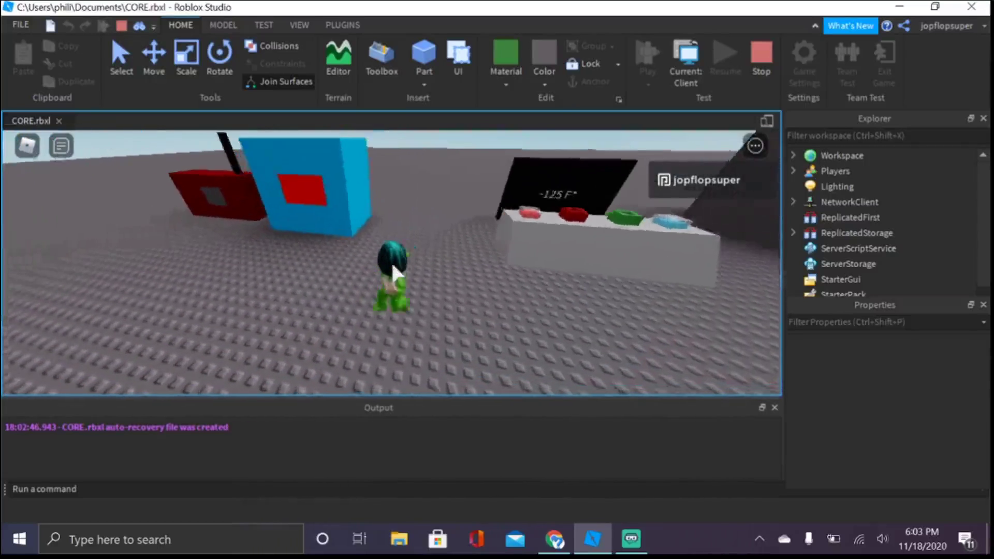
pyautogui.press('w')
pyautogui.press('d')
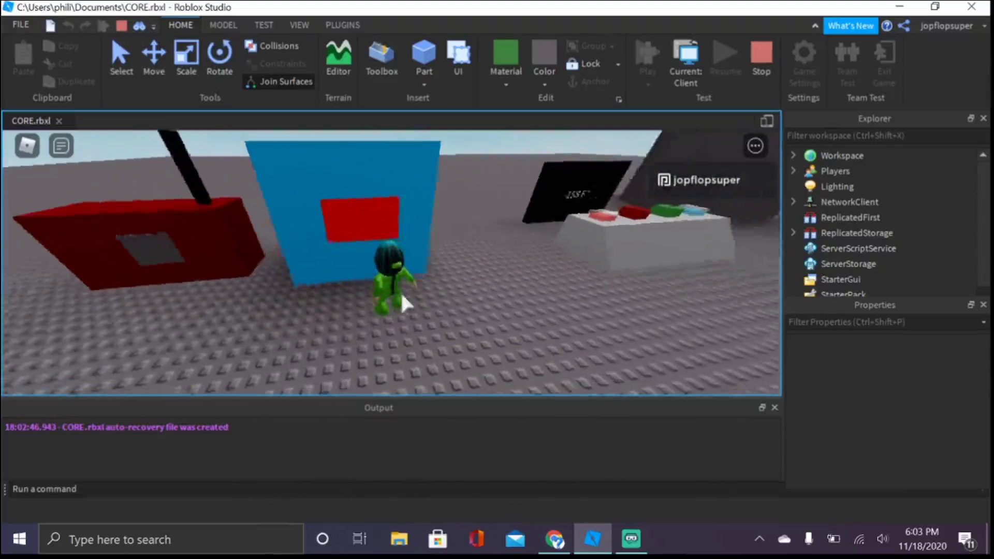
pyautogui.click(767, 70)
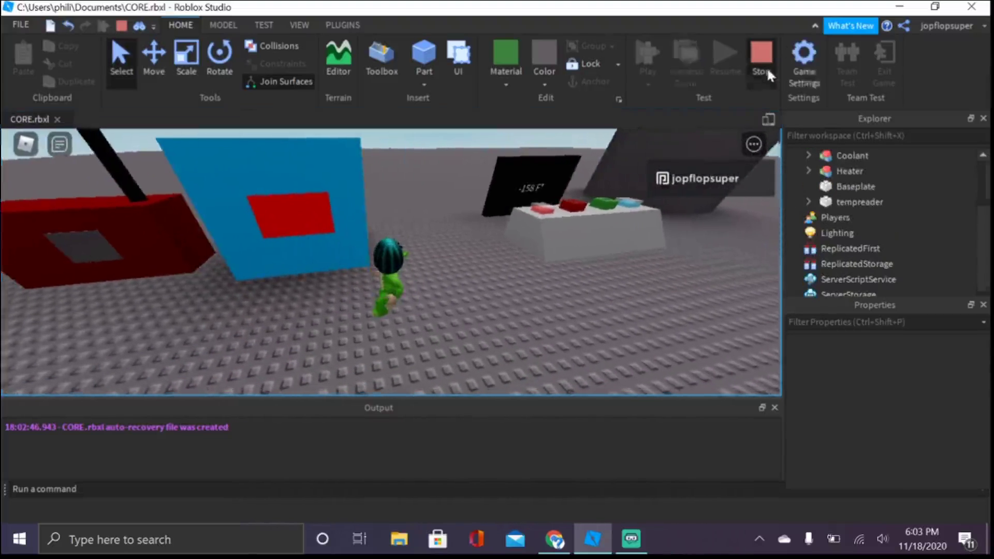
# Step: Expand the Coolant model's Button and open its script at the end of the "until clicked == false" line
pyautogui.click(699, 207)
pyautogui.press('f')
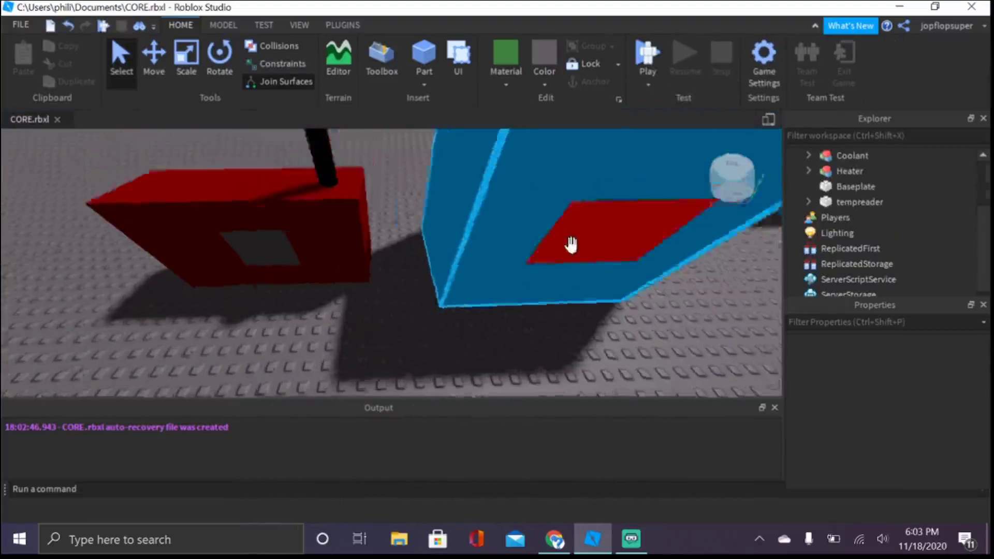
pyautogui.click(808, 155)
pyautogui.click(824, 172)
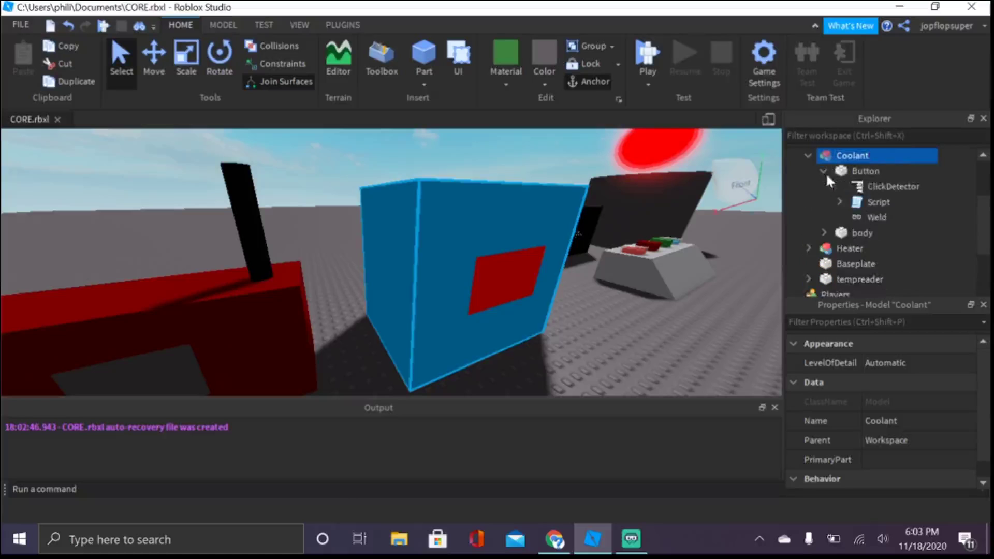
pyautogui.click(851, 201)
pyautogui.click(847, 201)
pyautogui.click(836, 202)
pyautogui.click(832, 201)
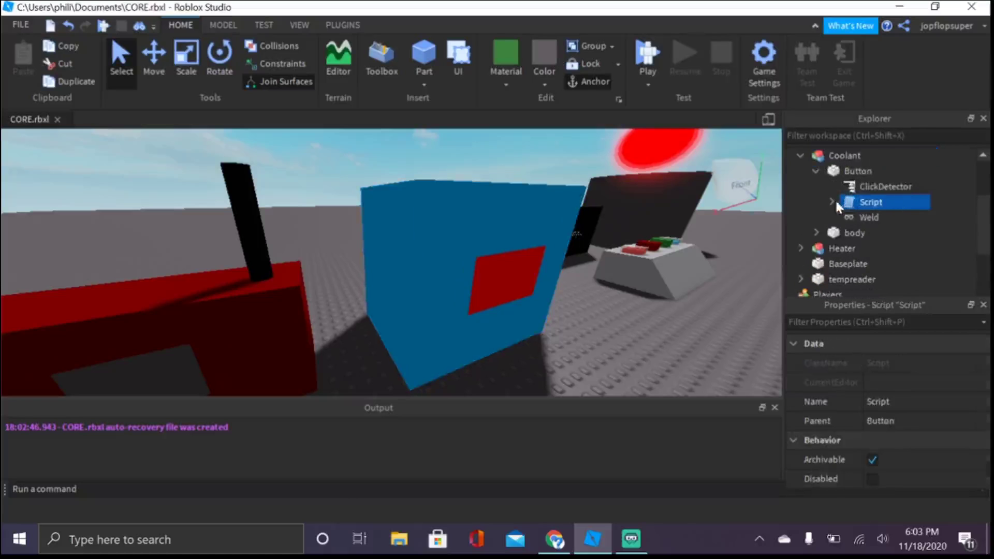
pyautogui.doubleClick(852, 202)
pyautogui.click(449, 251)
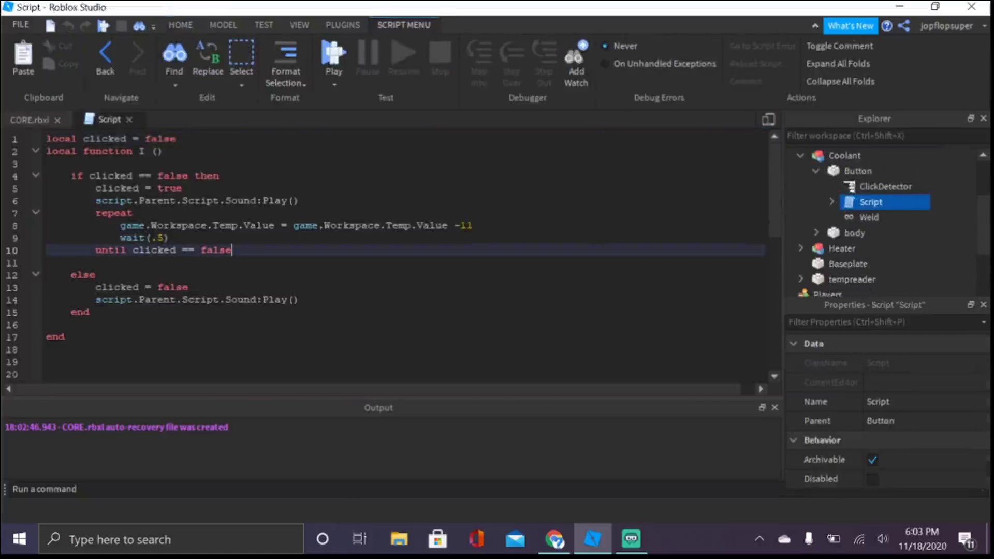
# Step: In the Coolant Button's script, add a line reading script.Parent.Color after the first Sound:Play() call, followed by blank lines
pyautogui.click(617, 536)
pyautogui.click(617, 536)
pyautogui.click(451, 239)
pyautogui.click(133, 213)
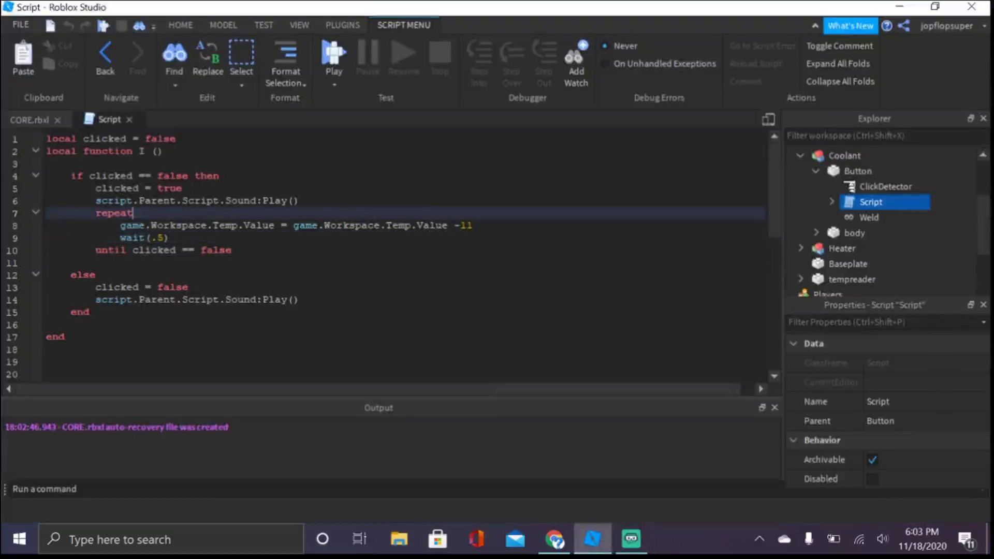
pyautogui.click(299, 201)
pyautogui.press('Return')
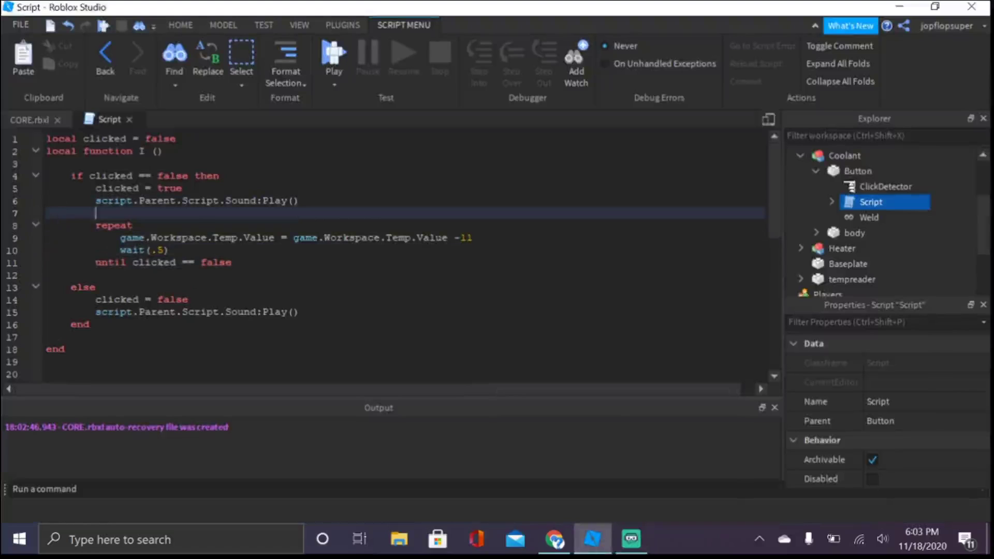
pyautogui.write('script')
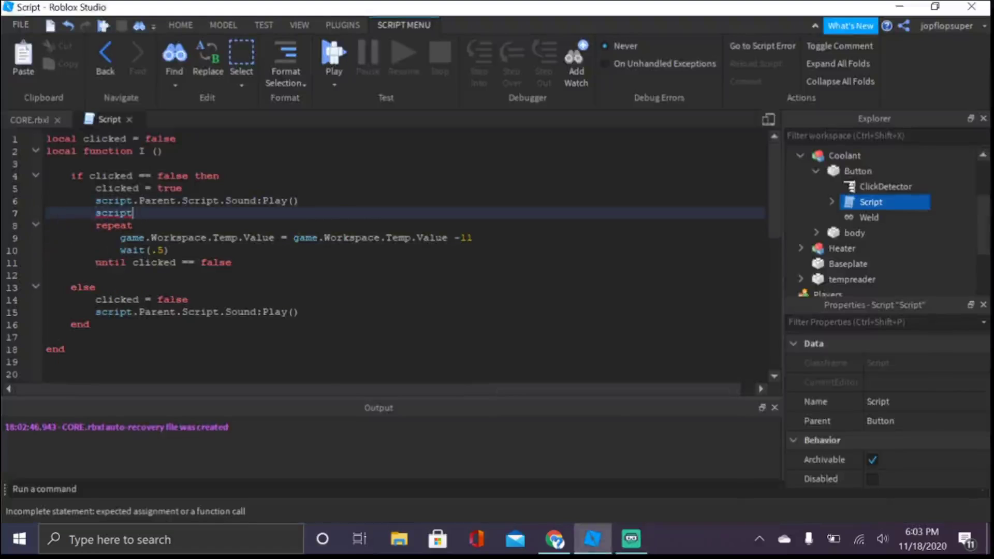
pyautogui.write('.Parent.Co')
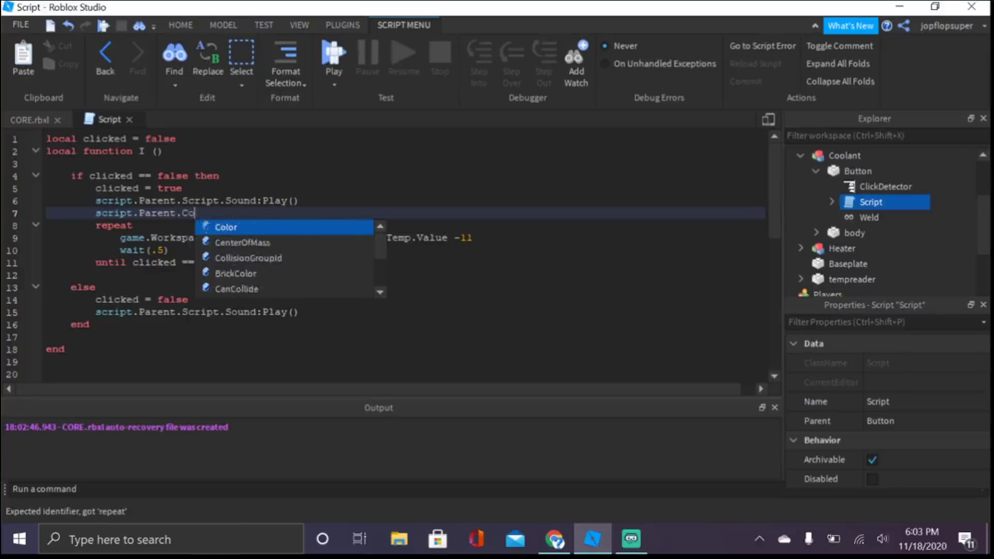
pyautogui.press('Return')
pyautogui.press('Return')
pyautogui.press('Return')
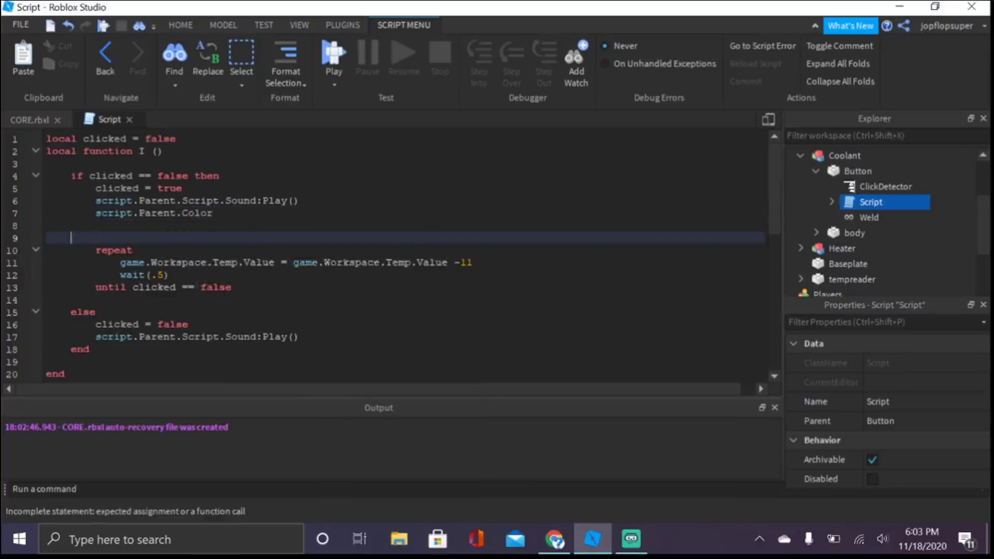
# Step: Remove the extra blank lines and change the new line to begin with script.Parent.BrickColor =
pyautogui.press('BackSpace')
pyautogui.press('BackSpace')
pyautogui.press('BackSpace')
pyautogui.press('BackSpace')
pyautogui.press('BackSpace')
pyautogui.write('B')
pyautogui.press('Return')
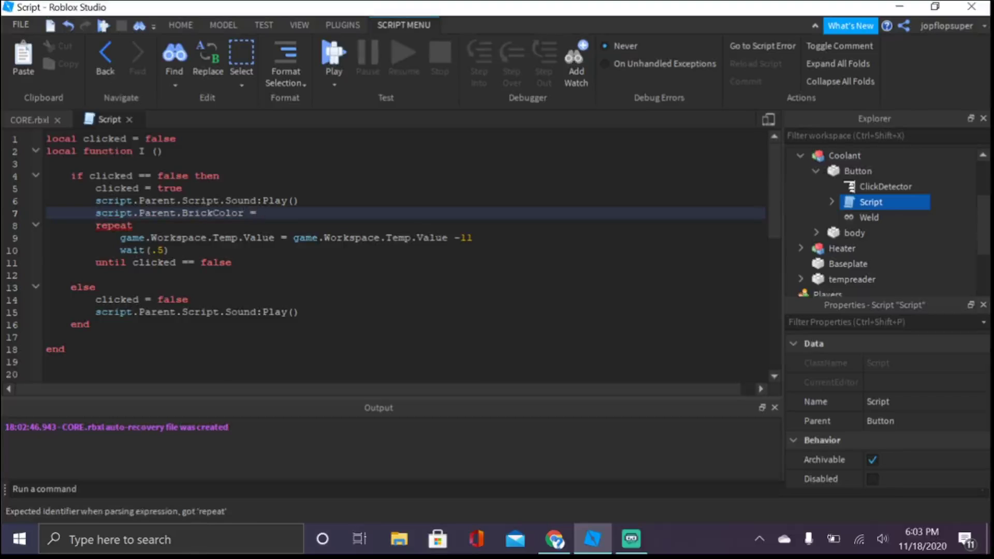
# Step: Complete the new assignment with BrickColor.Green() so the Coolant button turns green when switched on
pyautogui.write('Bric')
pyautogui.press('Return')
pyautogui.write('.')
pyautogui.press('Down')
pyautogui.press('Down')
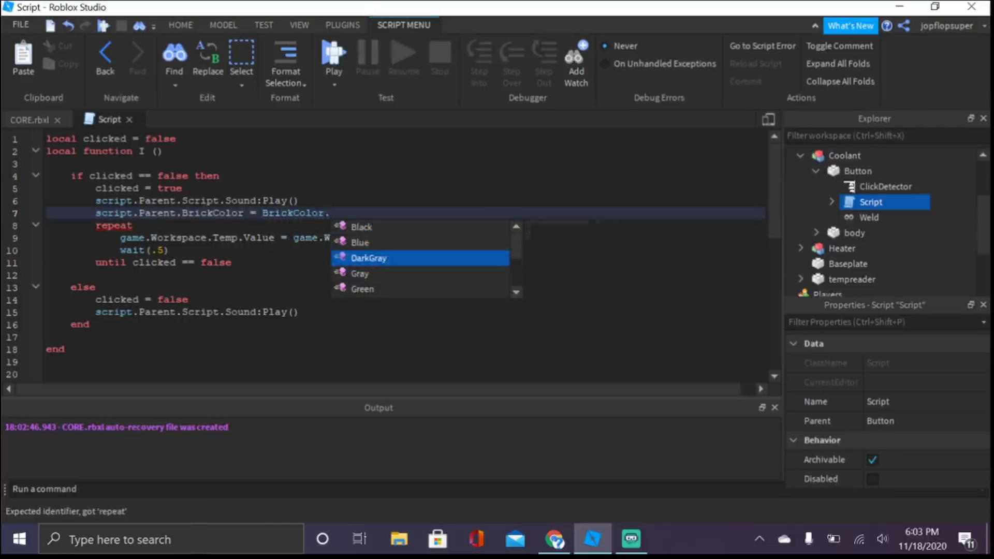
pyautogui.scroll(-3, 443, 262)
pyautogui.scroll(3, 444, 262)
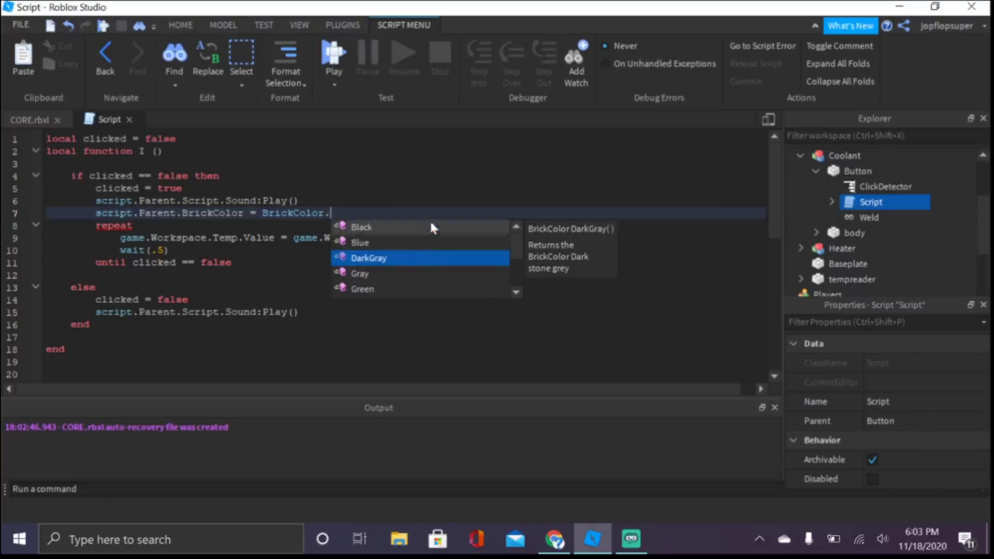
pyautogui.scroll(-3, 433, 234)
pyautogui.scroll(3, 409, 263)
pyautogui.scroll(-5, 416, 255)
pyautogui.scroll(3, 435, 252)
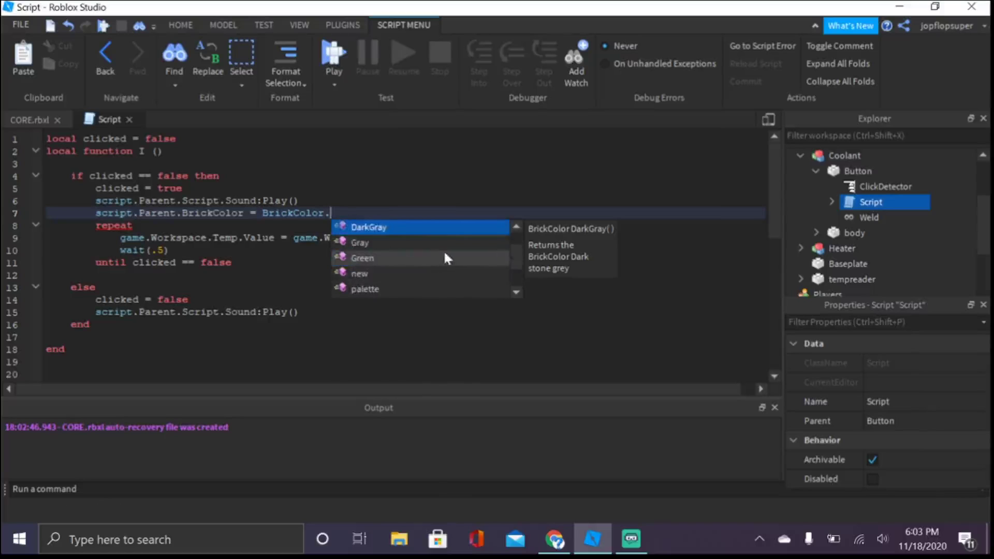
pyautogui.click(431, 254)
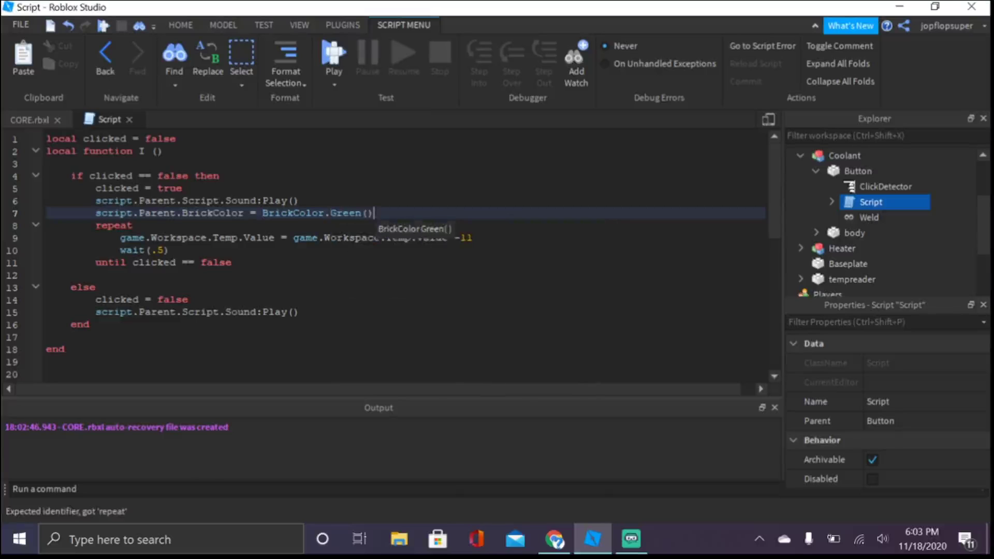
# Step: In the else branch, add script.Parent.BrickColor = BrickColor.Red() below its Sound:Play() call
pyautogui.click(190, 300)
pyautogui.click(300, 312)
pyautogui.press('Return')
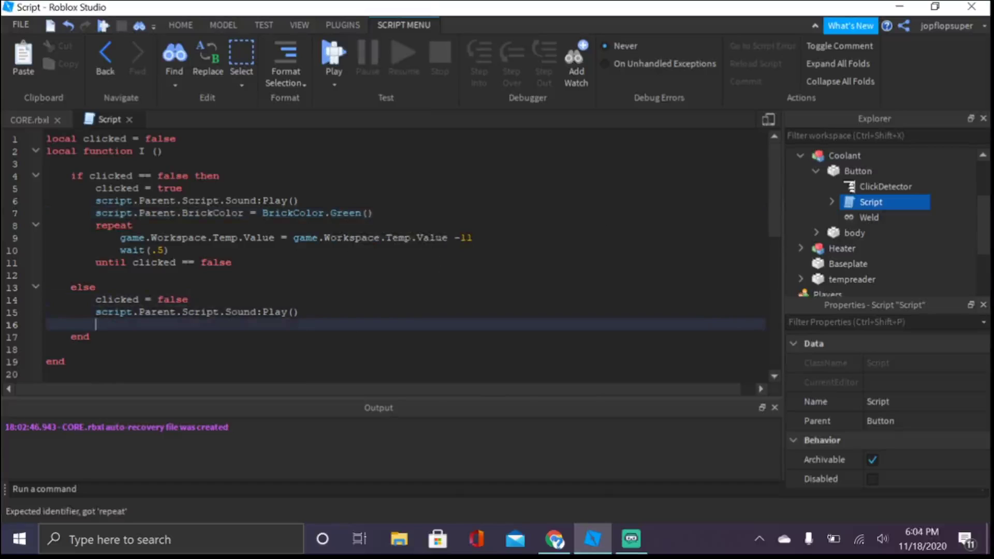
pyautogui.write('script')
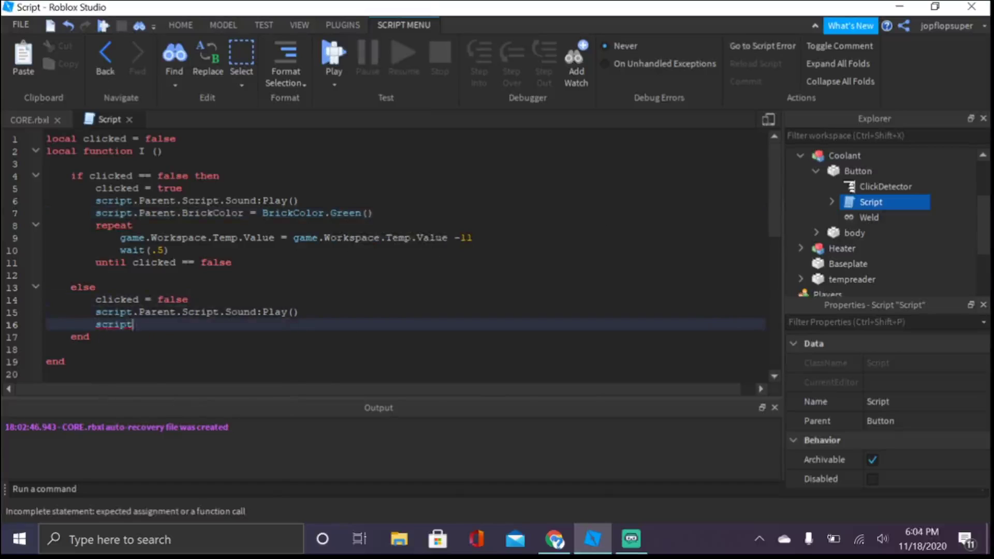
pyautogui.write('.Parent.')
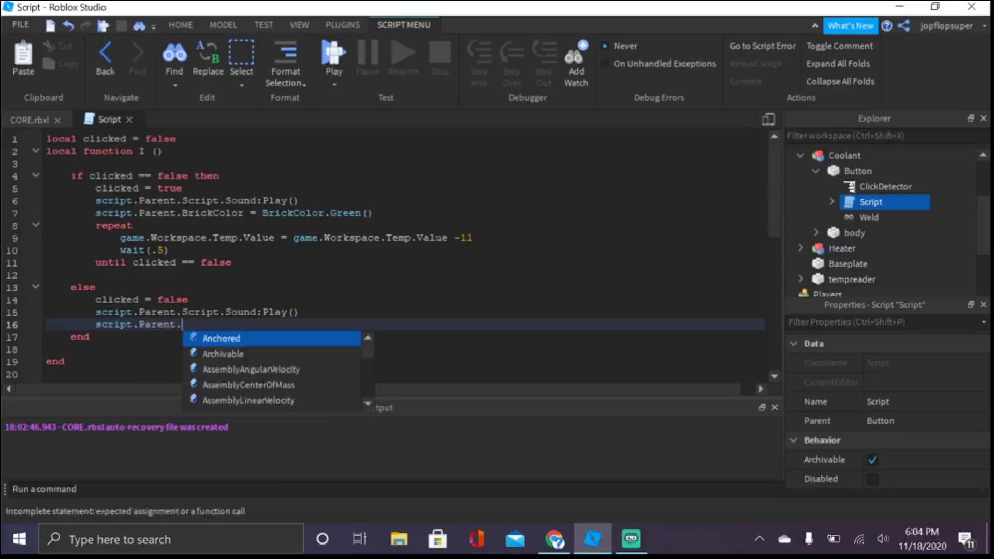
pyautogui.write('BrickColor = BrickColor')
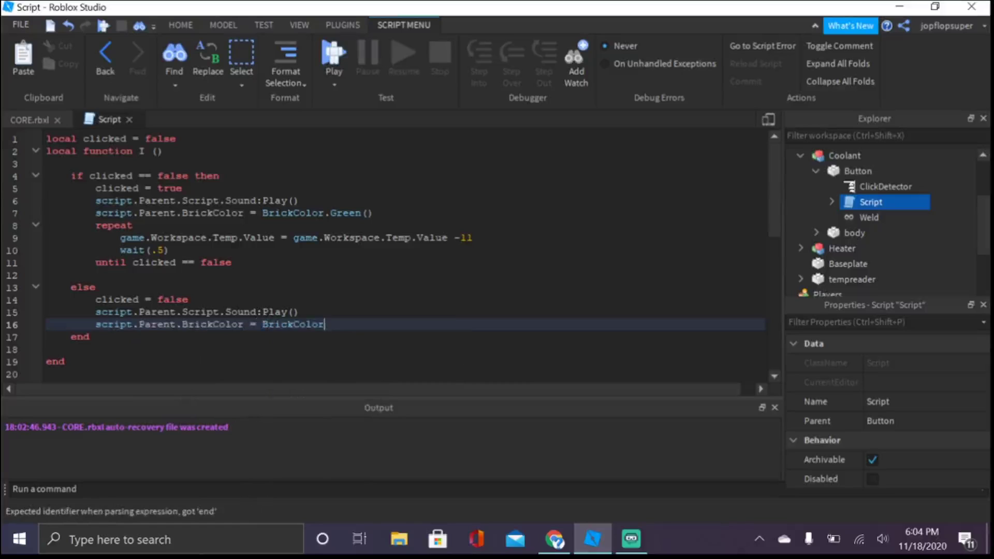
pyautogui.write('.')
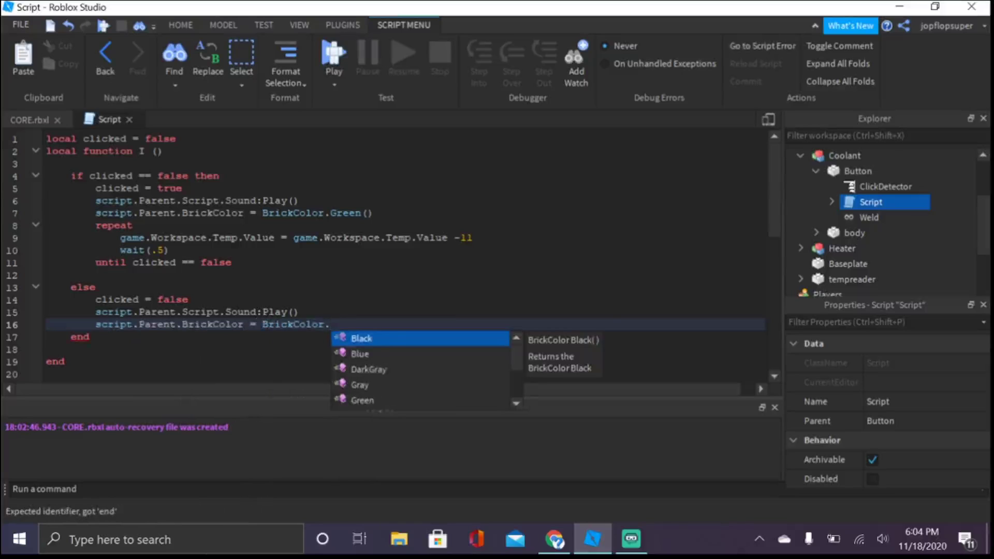
pyautogui.write('R')
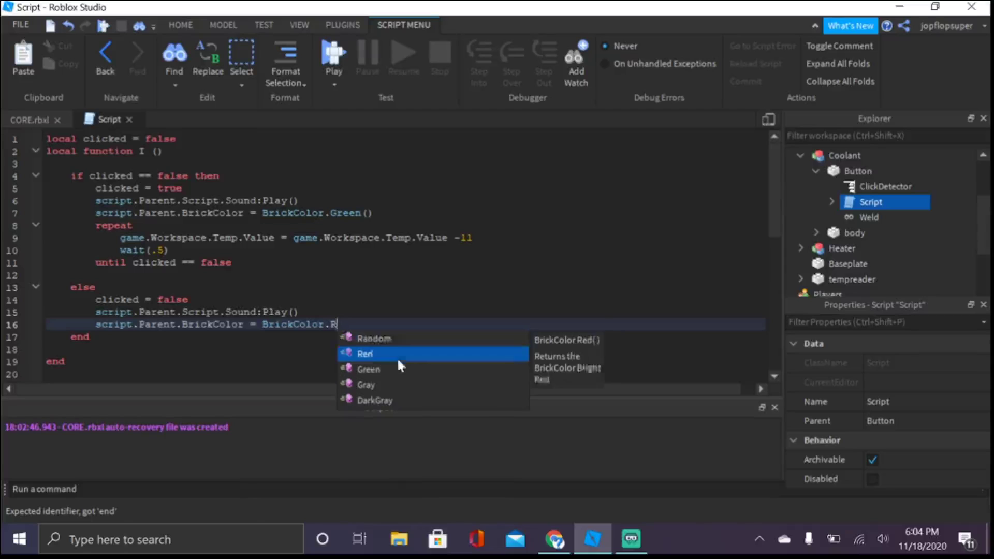
pyautogui.click(399, 360)
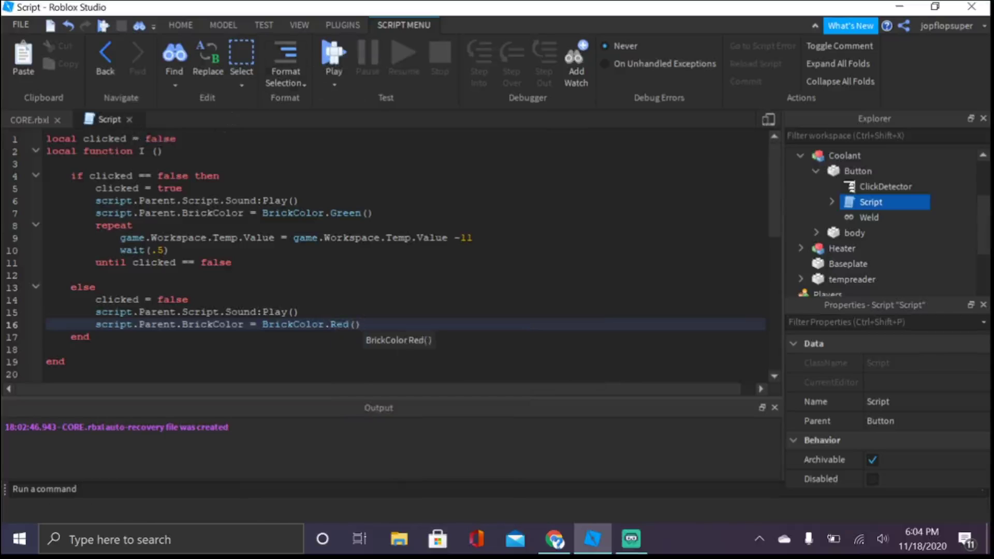
# Step: Close the Coolant script, start a playtest, and walk the character toward the Coolant machine
pyautogui.click(129, 119)
pyautogui.scroll(-5, 398, 230)
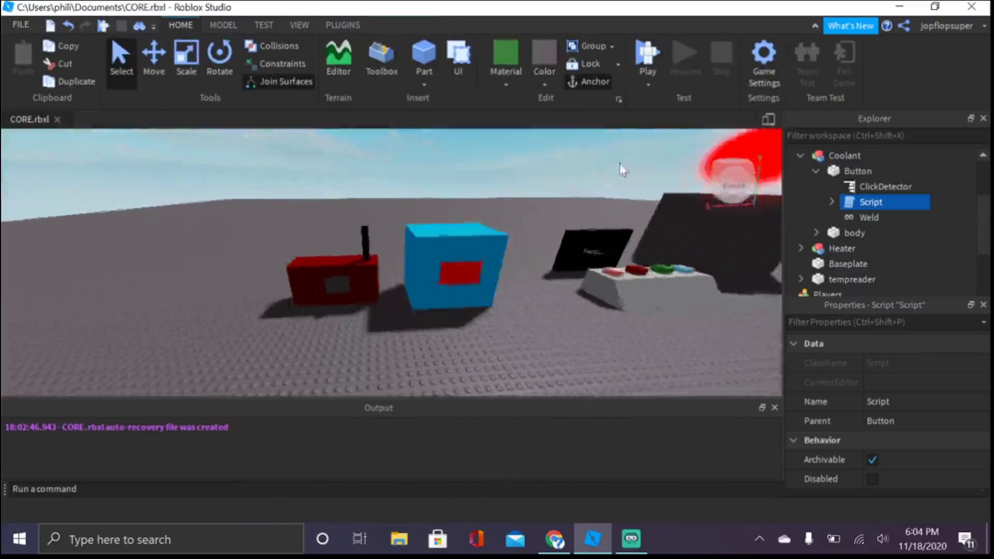
pyautogui.press('w')
pyautogui.click(663, 54)
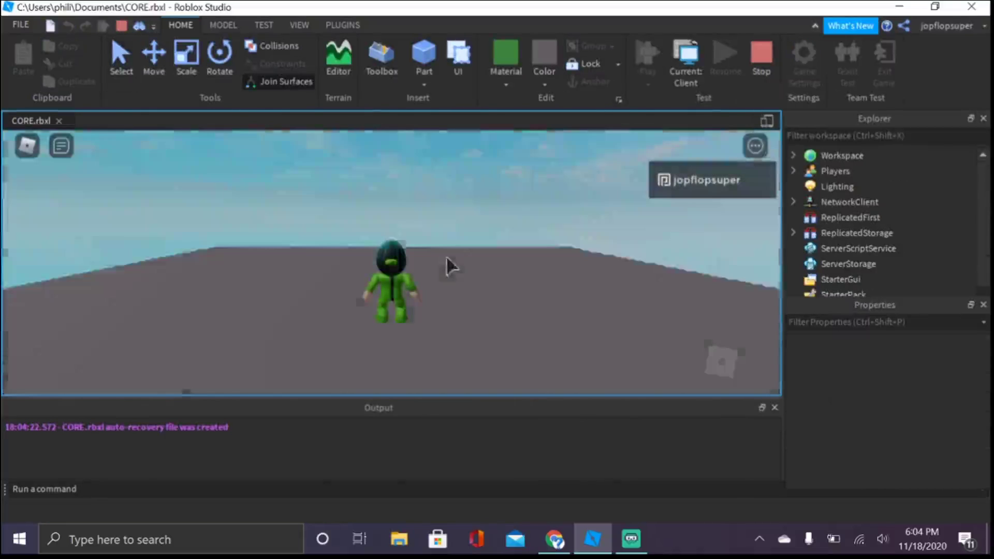
pyautogui.press('w')
pyautogui.moveTo(447, 256); pyautogui.dragTo(426, 246, button='right')
pyautogui.press('w')
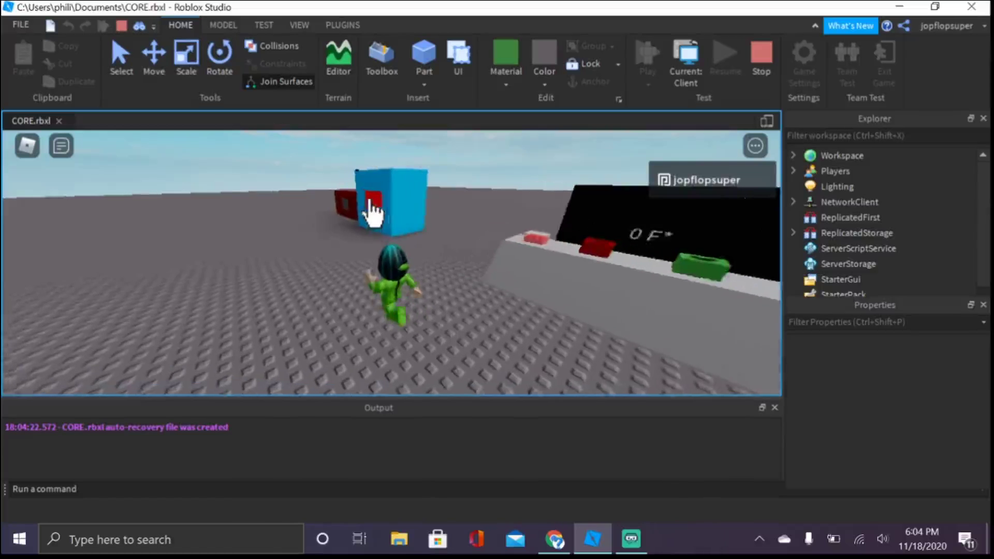
# Step: Switch the Coolant machine on and off with its button to check the color change, and stop the playtest
pyautogui.click(379, 206)
pyautogui.press('w')
pyautogui.moveTo(422, 246); pyautogui.dragTo(467, 257, button='right')
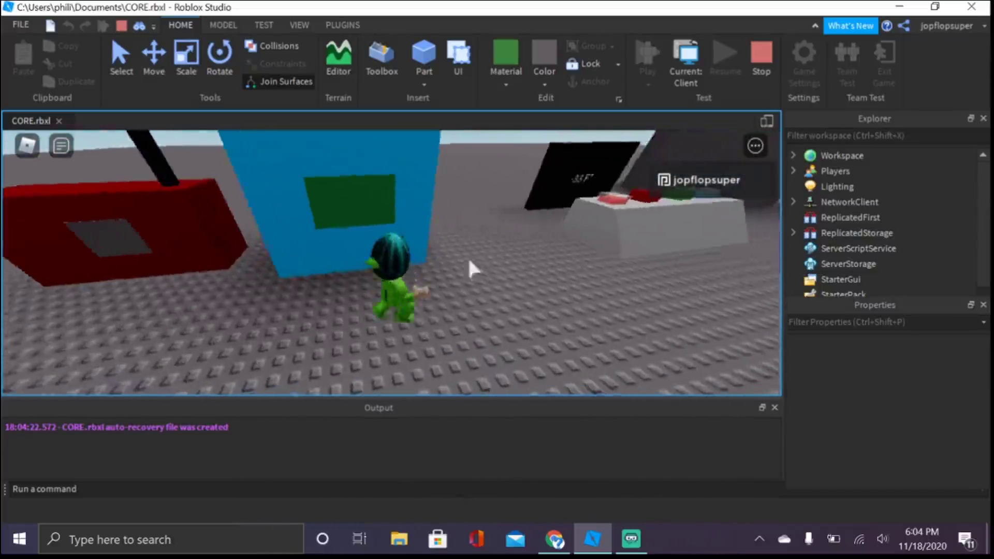
pyautogui.click(333, 222)
pyautogui.press('w')
pyautogui.press('Left')
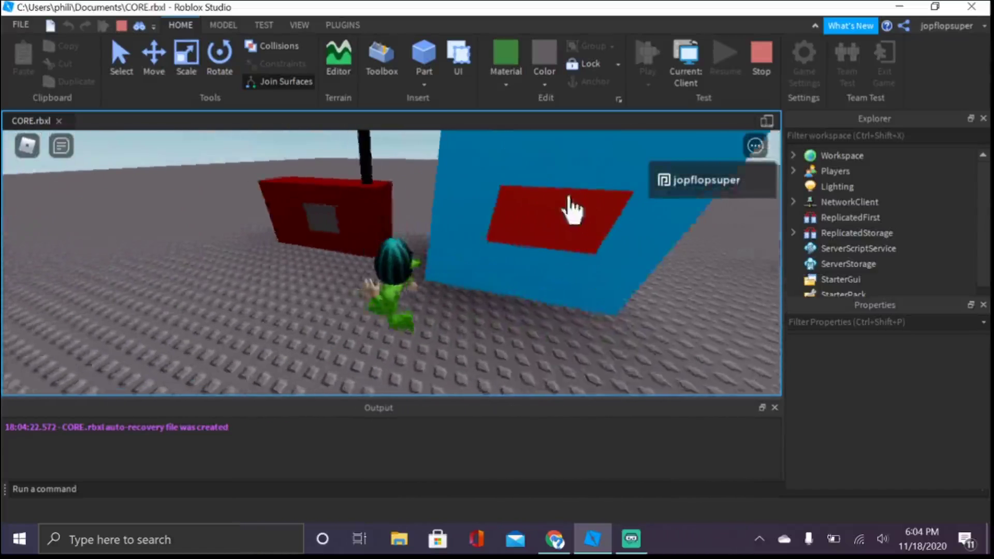
pyautogui.click(748, 72)
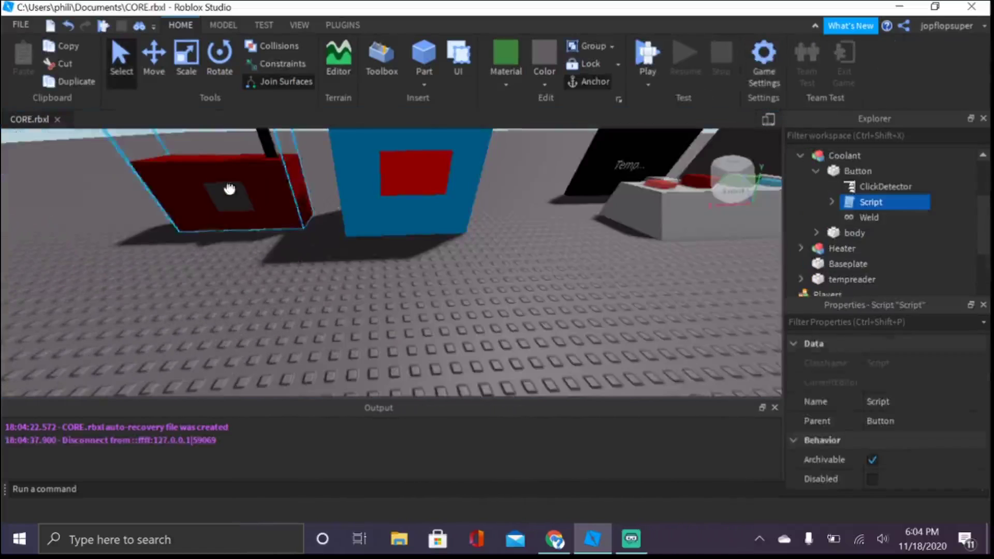
# Step: Select the Heater model, expand its button part, and open the button's script
pyautogui.click(228, 191)
pyautogui.moveTo(555, 288); pyautogui.dragTo(518, 290, button='right')
pyautogui.click(809, 248)
pyautogui.scroll(-1, 839, 252)
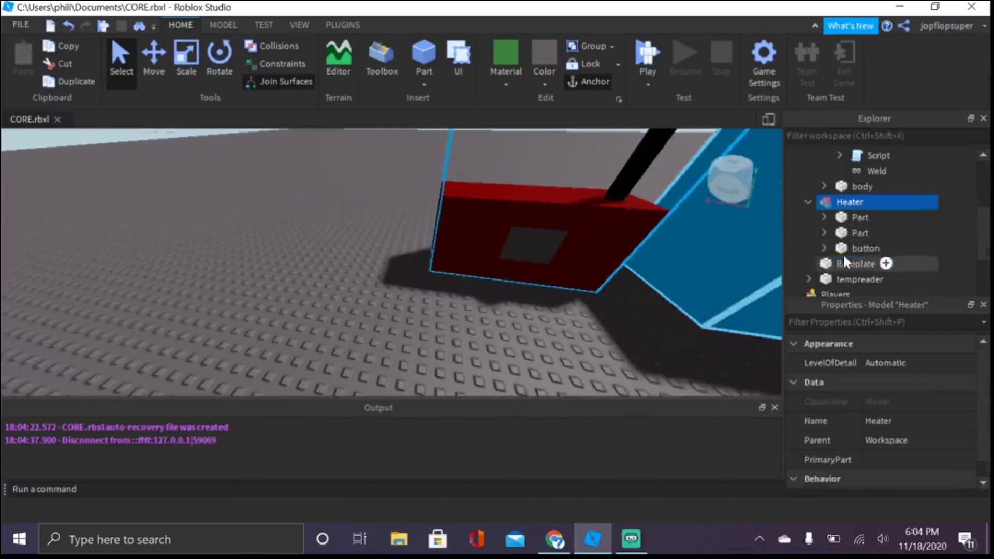
pyautogui.click(825, 233)
pyautogui.click(824, 218)
pyautogui.click(826, 231)
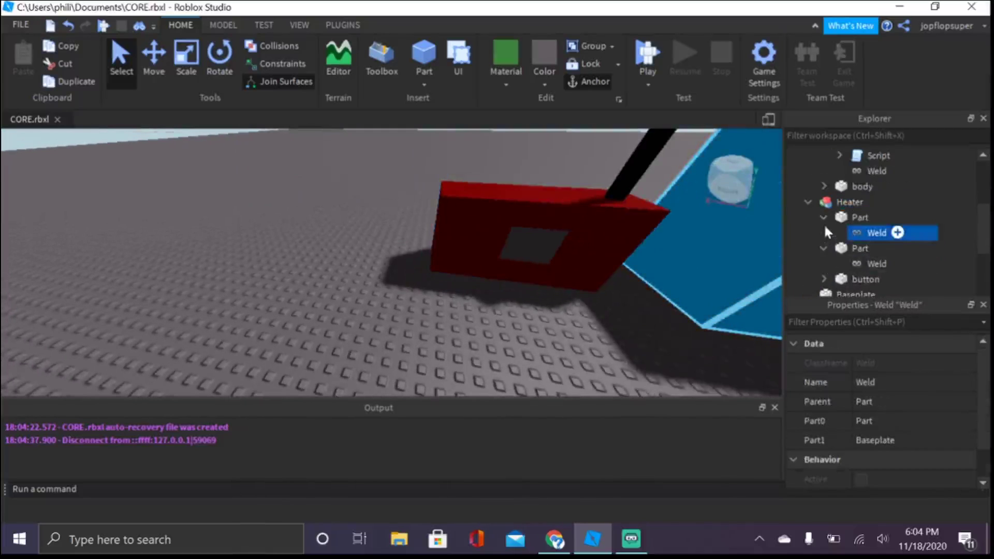
pyautogui.click(824, 218)
pyautogui.click(816, 233)
pyautogui.click(816, 249)
pyautogui.scroll(-2, 818, 258)
pyautogui.doubleClick(870, 187)
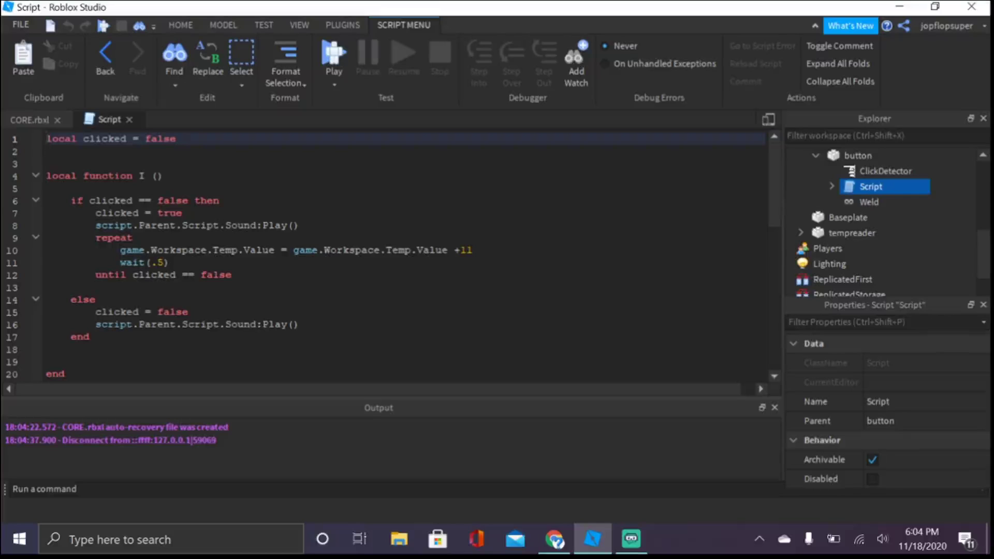
# Step: Add script.Parent.BrickColor = BrickColor.Green() directly below clicked = true in the Heater button's script
pyautogui.click(184, 213)
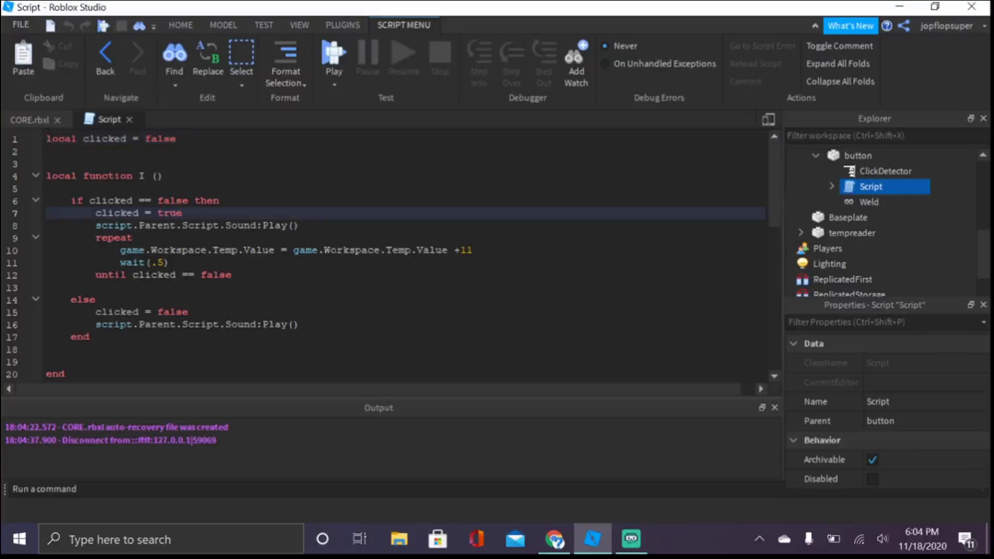
pyautogui.click(181, 201)
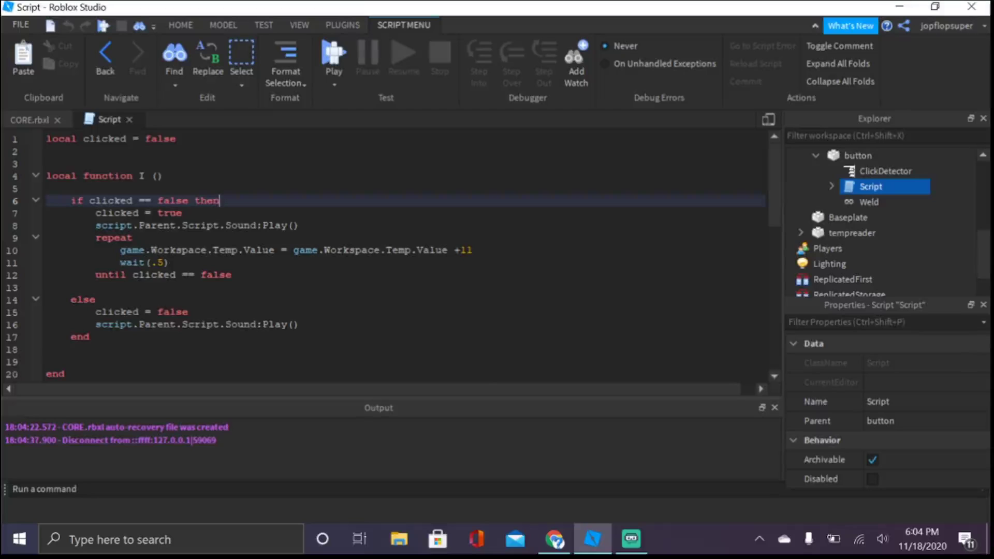
pyautogui.click(155, 287)
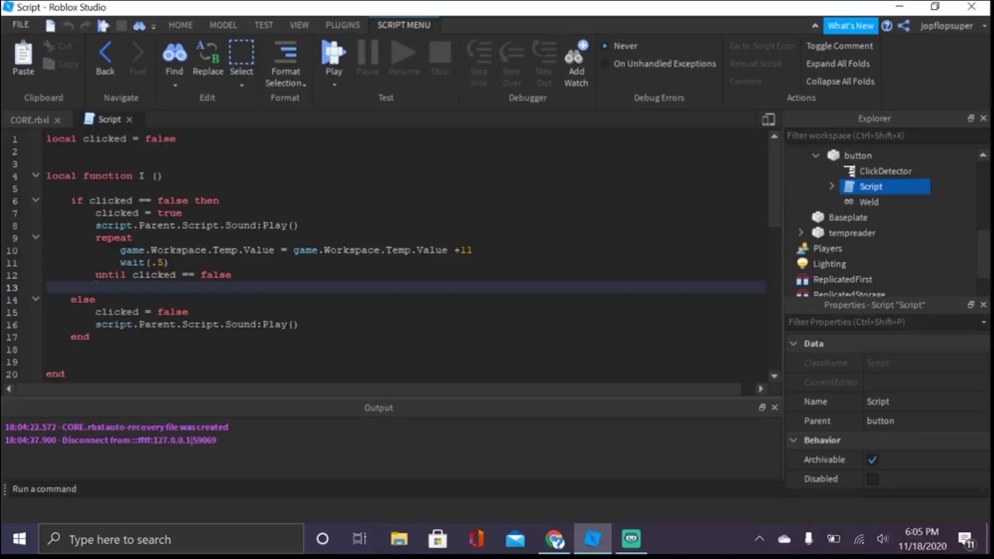
pyautogui.click(184, 213)
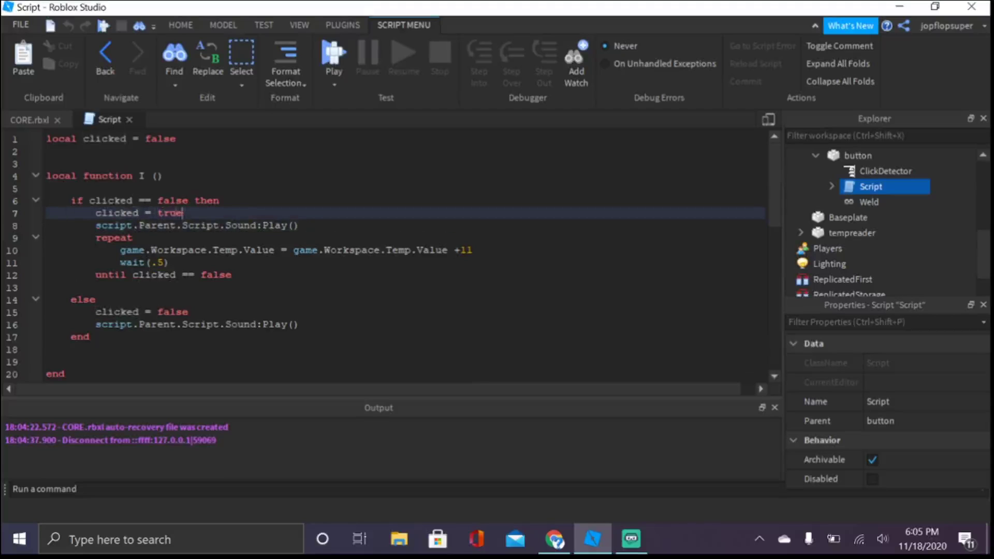
pyautogui.press('Return')
pyautogui.write('script')
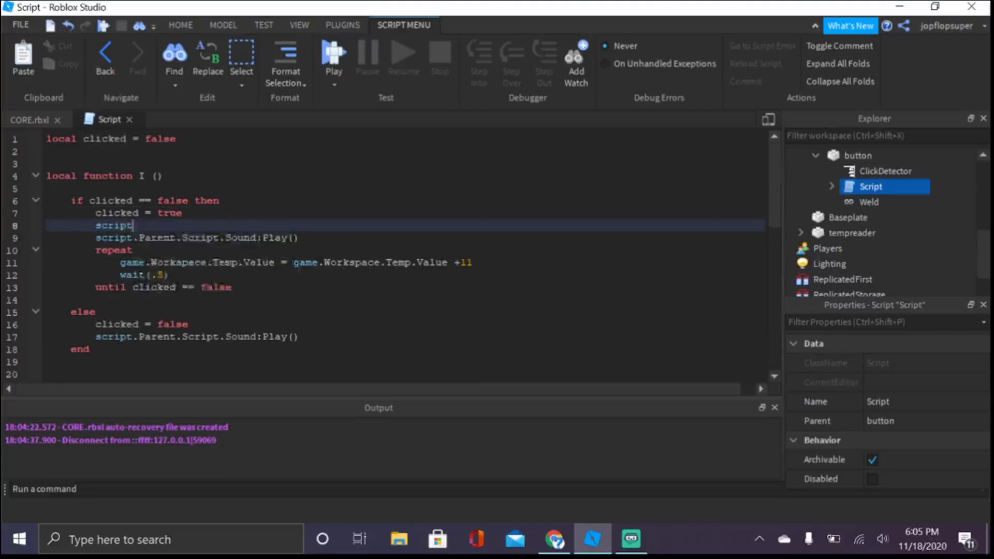
pyautogui.write('.Parent.')
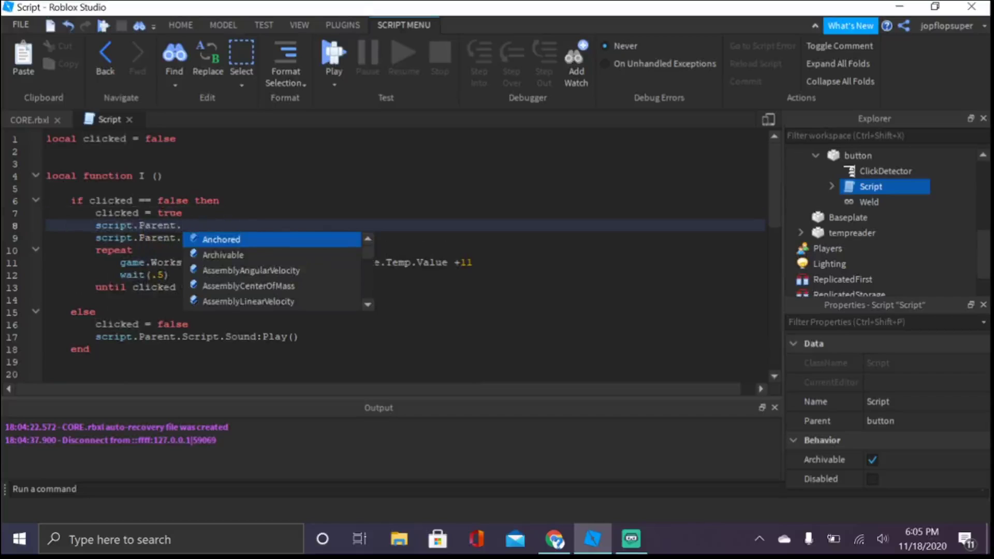
pyautogui.write('S')
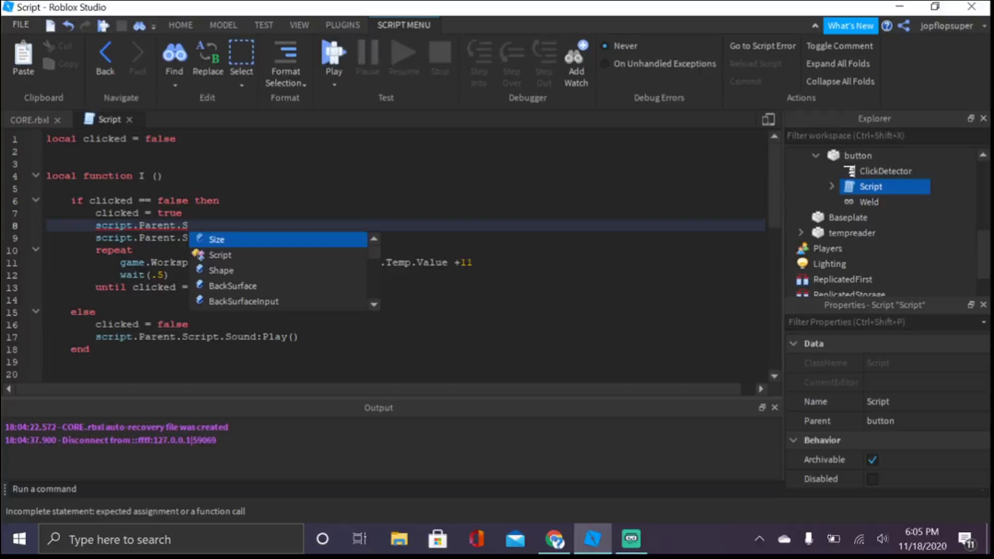
pyautogui.press('BackSpace')
pyautogui.press('BackSpace')
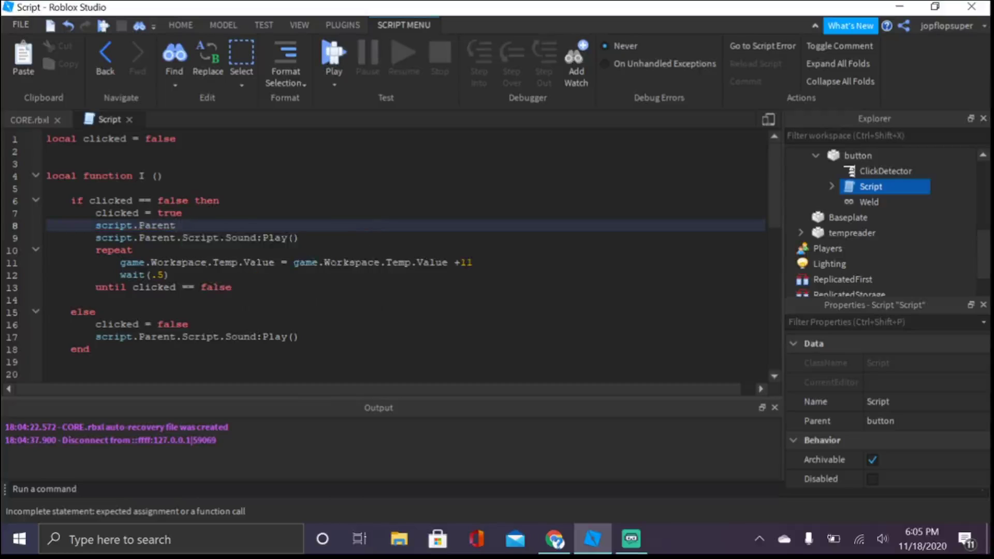
pyautogui.write('.BrickColor = B')
pyautogui.press('Tab')
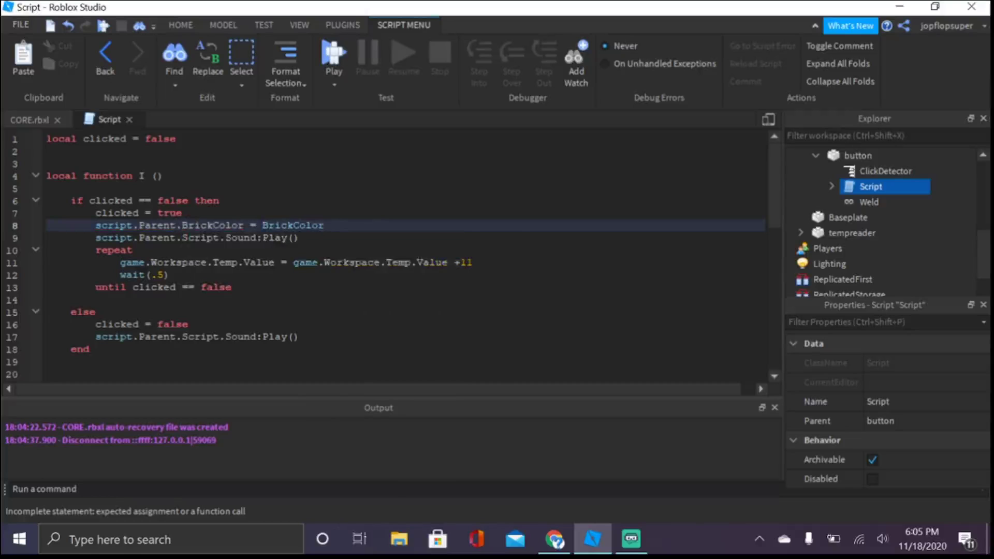
pyautogui.write('.')
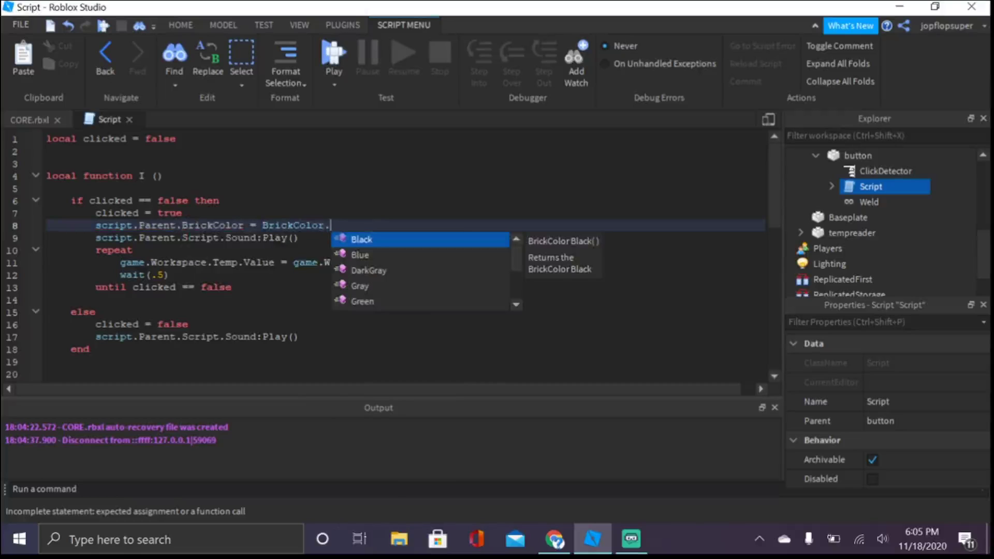
pyautogui.write('Gr')
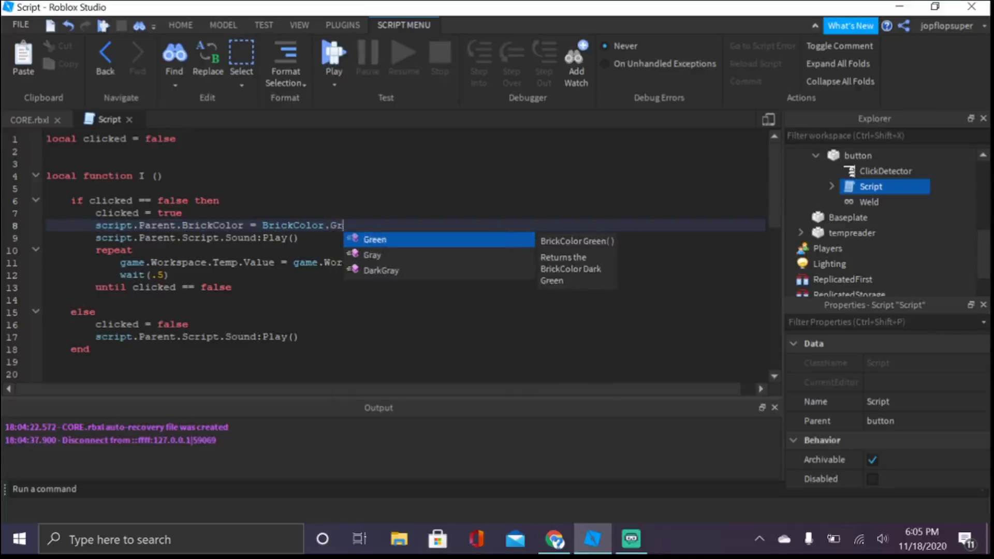
pyautogui.press('Tab')
# Step: Copy the BrickColor.Green() line into the else branch, between clicked = false and the Sound:Play() call
pyautogui.moveTo(374, 225); pyautogui.dragTo(95, 225)
pyautogui.hotkey('ctrl', 'c')
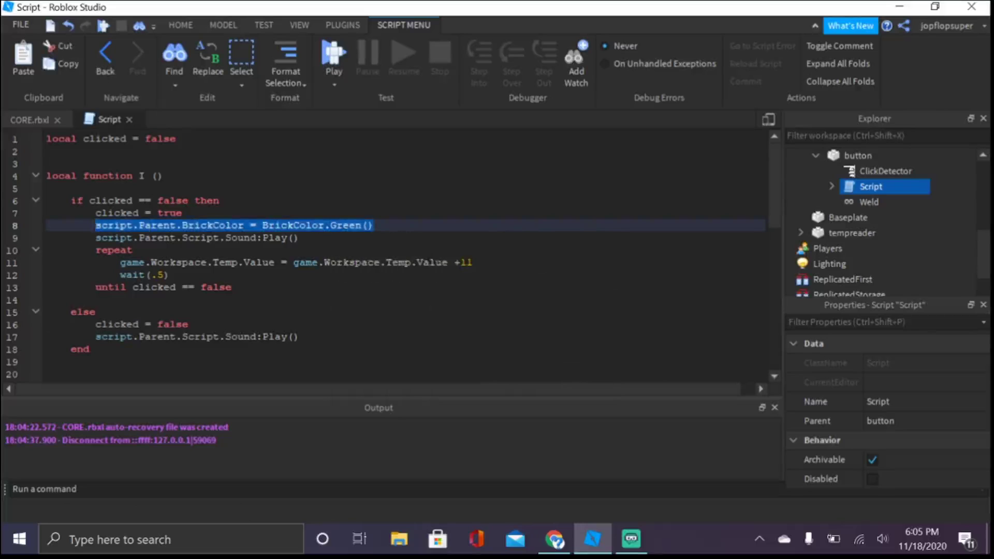
pyautogui.click(188, 324)
pyautogui.press('Down')
pyautogui.press('Right')
pyautogui.press('Right')
pyautogui.press('Right')
pyautogui.press('Right')
pyautogui.press('Right')
pyautogui.press('Right')
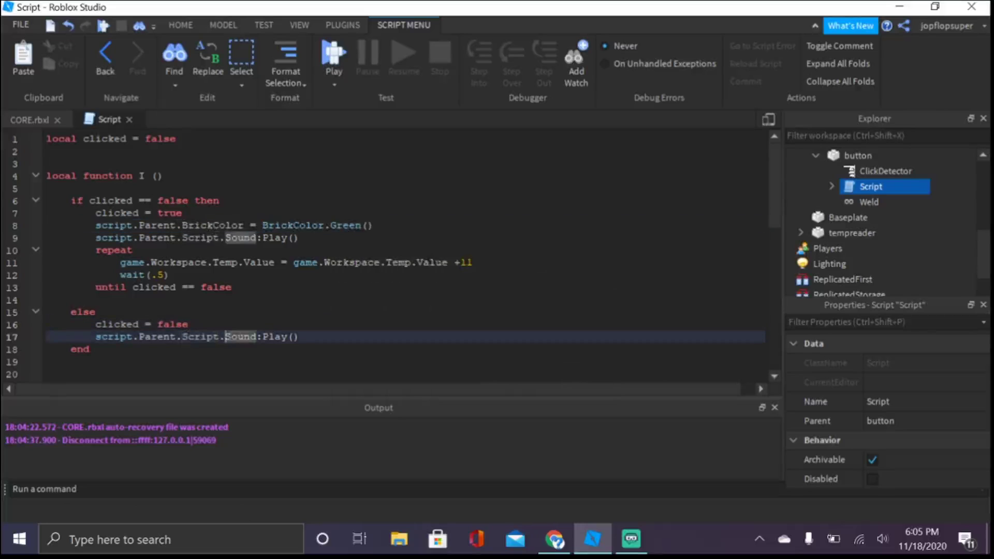
pyautogui.press('Right')
pyautogui.press('Right')
pyautogui.press('Right')
pyautogui.press('Right')
pyautogui.press('Right')
pyautogui.press('Right')
pyautogui.press('Right')
pyautogui.press('Right')
pyautogui.press('Right')
pyautogui.press('Right')
pyautogui.press('Right')
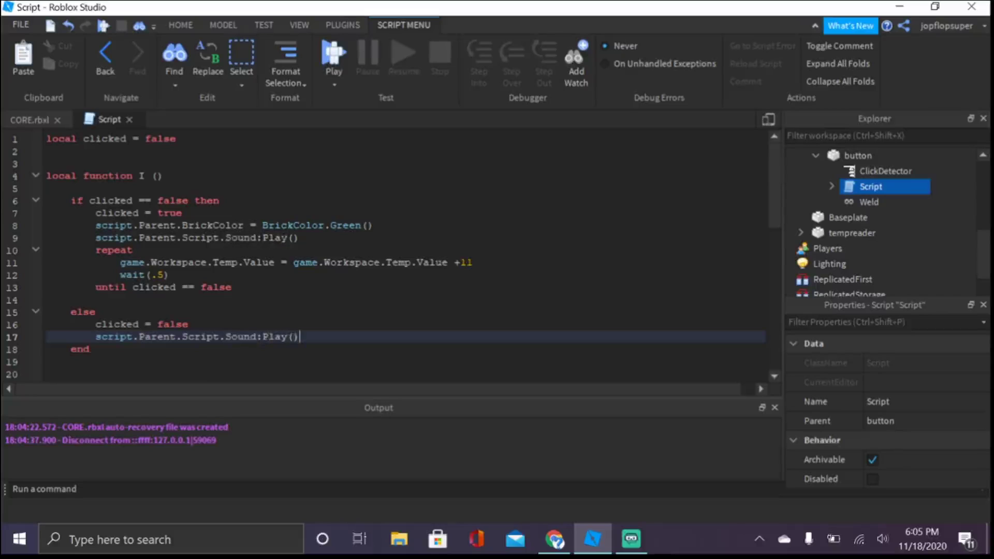
pyautogui.press('Up')
pyautogui.press('Return')
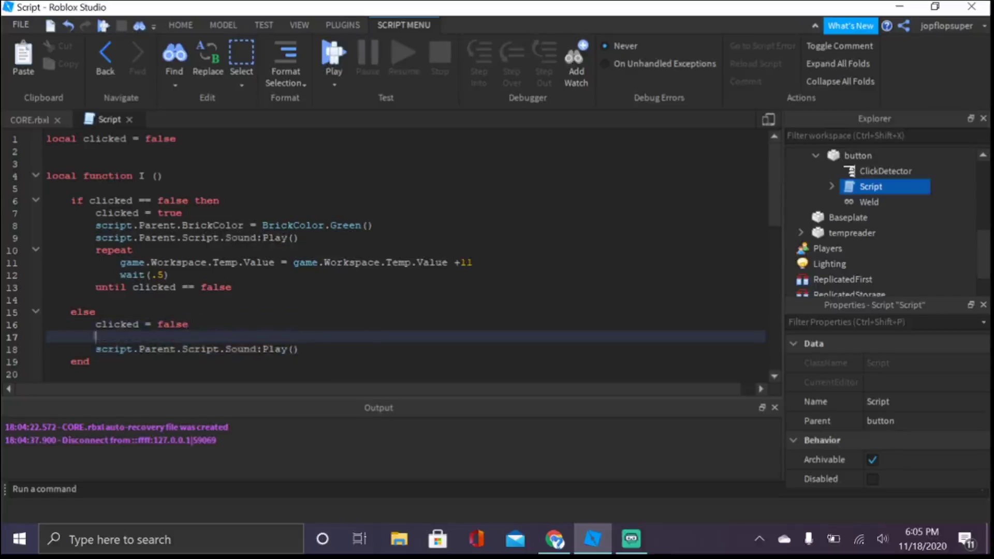
pyautogui.hotkey('ctrl', 'v')
# Step: Change the color in the else branch's copied line from Green to Red so it reads BrickColor.Red()
pyautogui.press('Left')
pyautogui.press('Left')
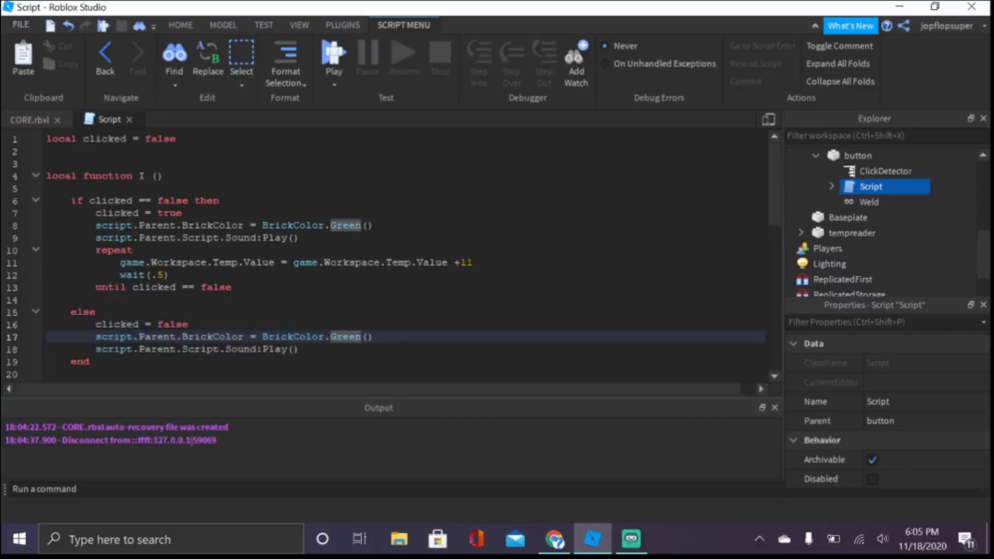
pyautogui.press('BackSpace')
pyautogui.press('BackSpace')
pyautogui.press('BackSpace')
pyautogui.press('BackSpace')
pyautogui.press('BackSpace')
pyautogui.write('R')
pyautogui.click(362, 351)
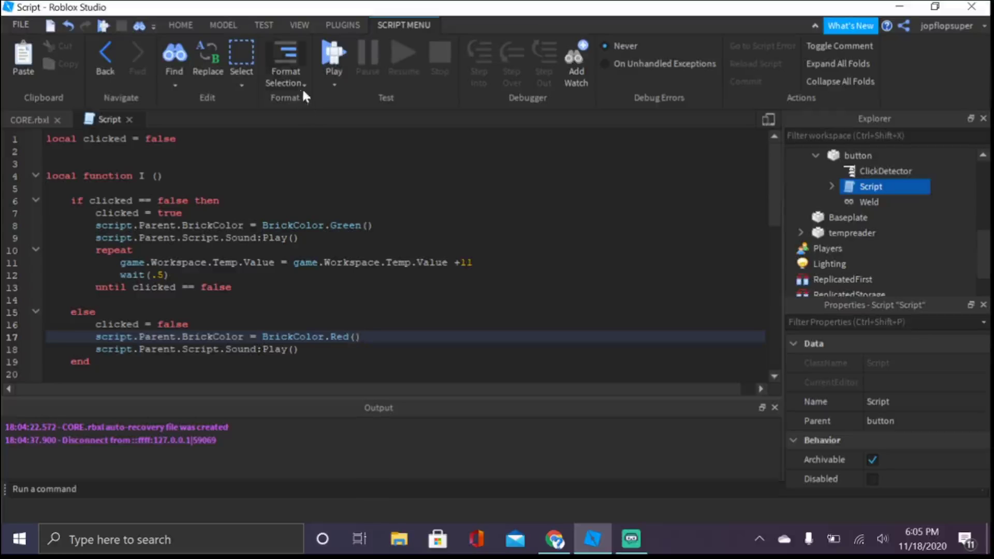
# Step: Close the Heater script, start a playtest, and walk the character up to the Heater and Coolant machines
pyautogui.click(130, 120)
pyautogui.scroll(-5, 322, 219)
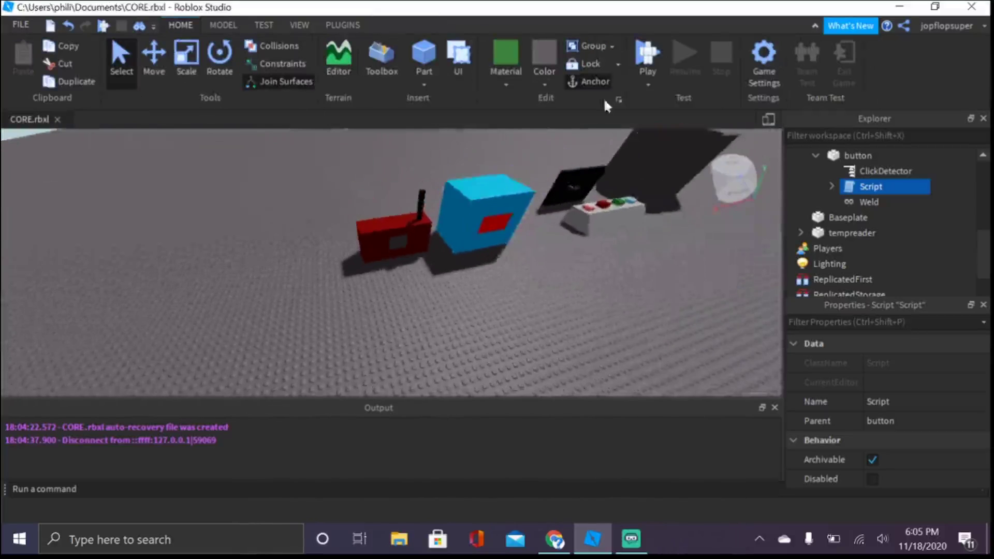
pyautogui.press('w')
pyautogui.click(650, 56)
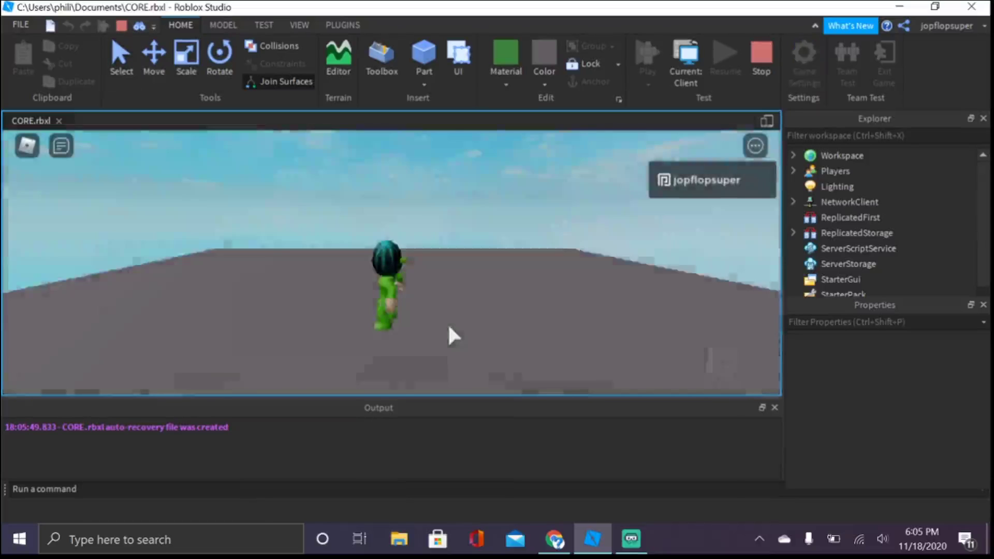
pyautogui.press('w')
pyautogui.moveTo(455, 325); pyautogui.dragTo(455, 325, button='right')
pyautogui.press('w')
pyautogui.moveTo(321, 249)
pyautogui.mouseDown(button='right')
pyautogui.moveTo(306, 249)
pyautogui.moveTo(310, 243)
pyautogui.mouseUp(button='right')
pyautogui.press('w')
# Step: Switch on the Coolant and then the Heater with their buttons to check the color change and temperature reading
pyautogui.click(301, 231)
pyautogui.press('a')
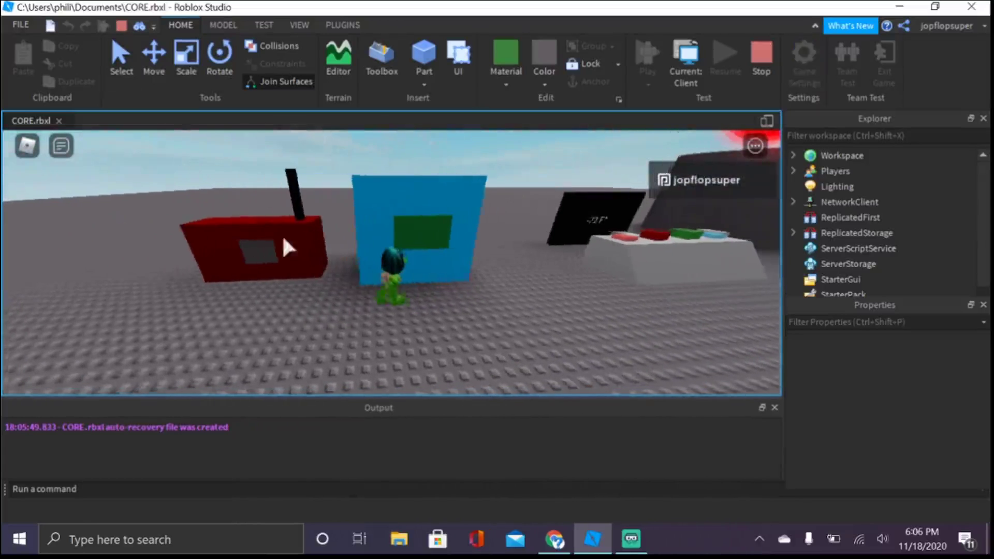
pyautogui.click(278, 258)
pyautogui.press('d')
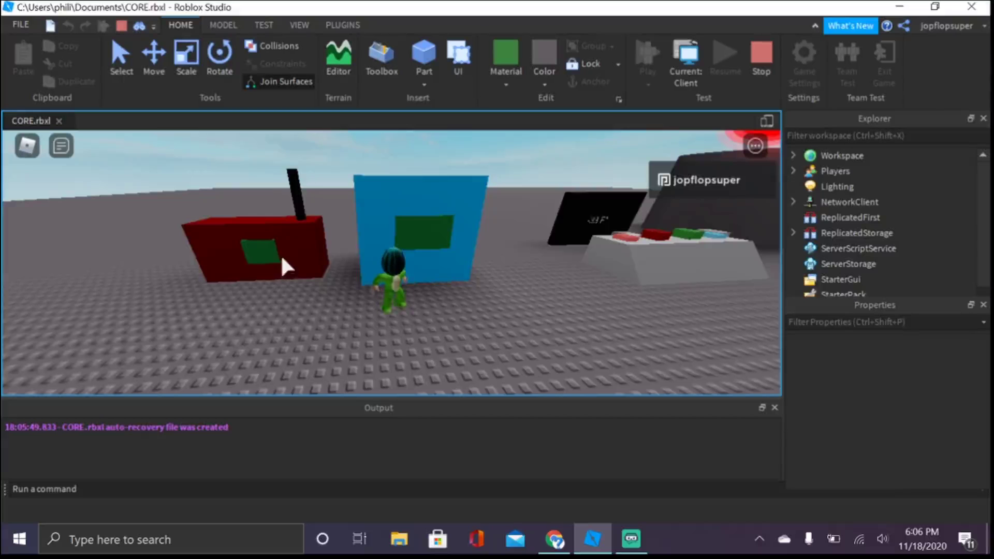
pyautogui.press('s')
pyautogui.press('a')
pyautogui.press('d')
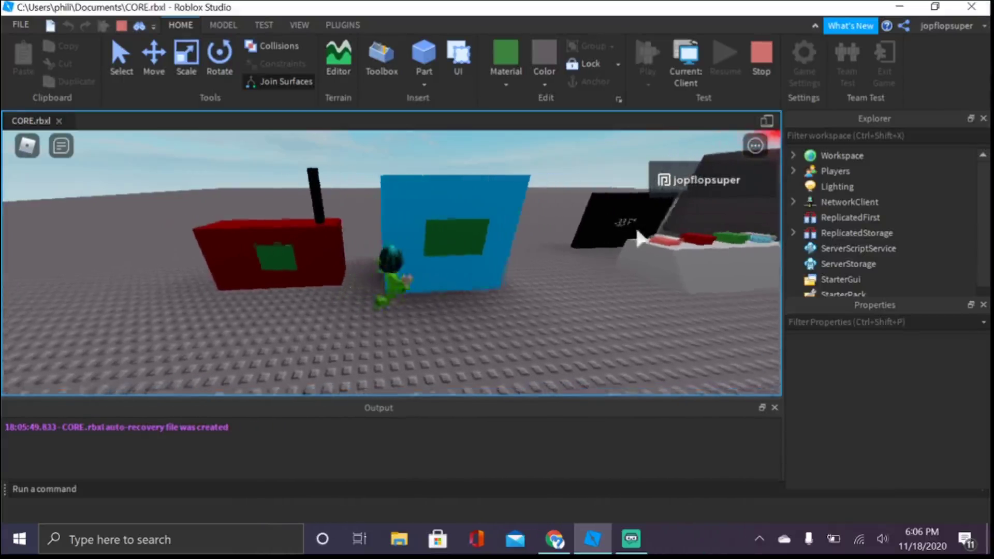
# Step: Switch off the Coolant and then the Heater with their buttons, and stop the playtest
pyautogui.press('a')
pyautogui.click(488, 251)
pyautogui.press('d')
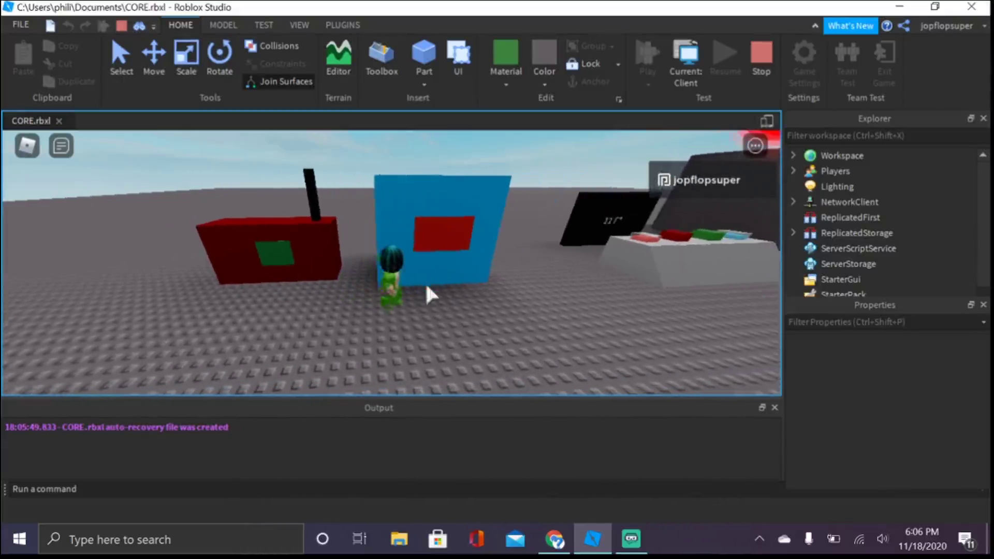
pyautogui.press('d')
pyautogui.press('a')
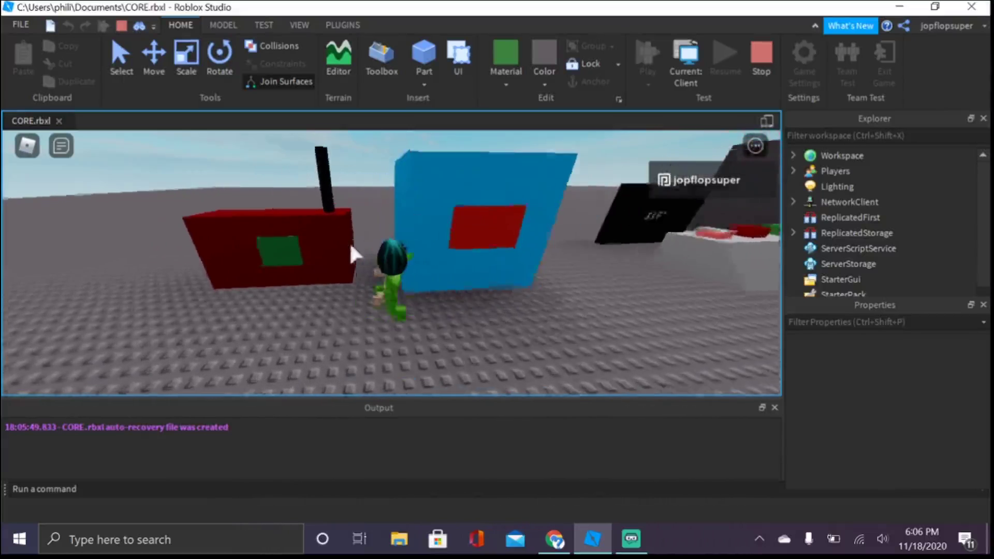
pyautogui.click(339, 261)
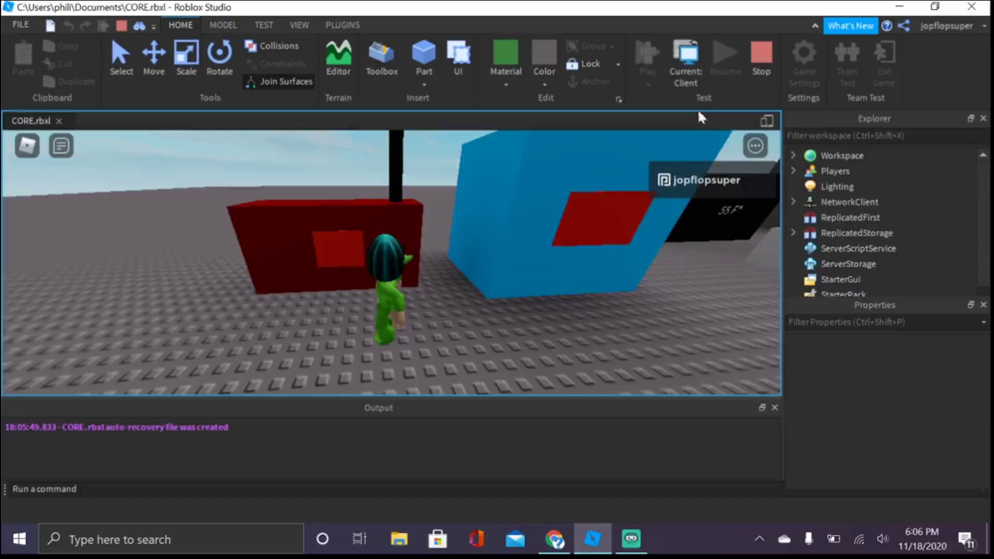
pyautogui.press('s')
pyautogui.click(757, 81)
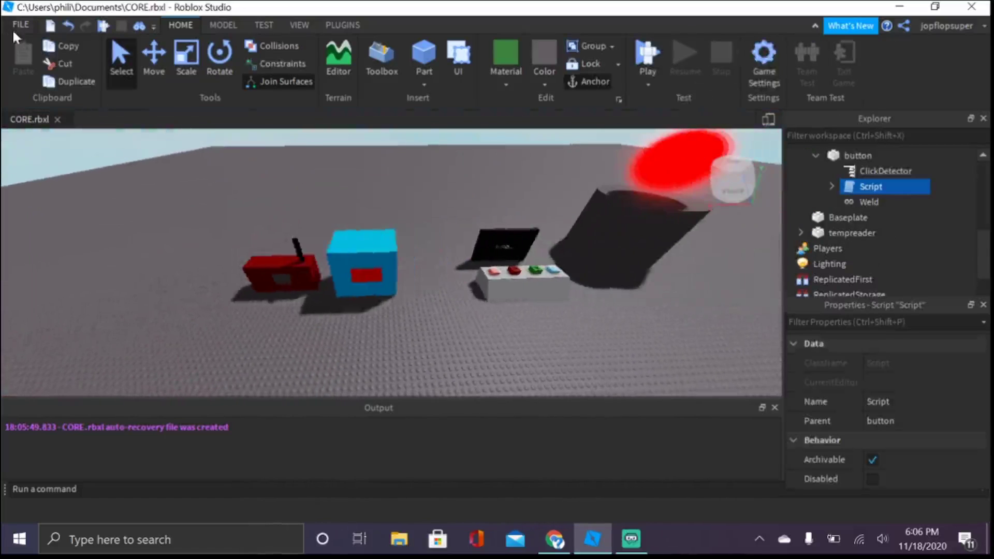
# Step: Save the place file CORE.rbxl and collapse the Coolant and Heater models in the object hierarchy
pyautogui.click(21, 25)
pyautogui.click(79, 148)
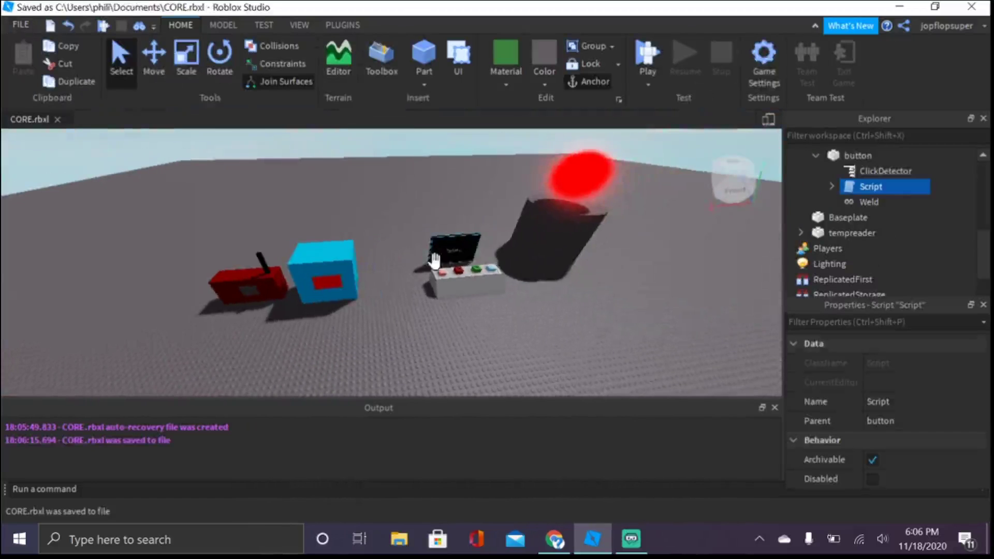
pyautogui.moveTo(435, 260); pyautogui.dragTo(187, 184, button='right')
pyautogui.moveTo(279, 271); pyautogui.dragTo(321, 255, button='right')
pyautogui.click(816, 156)
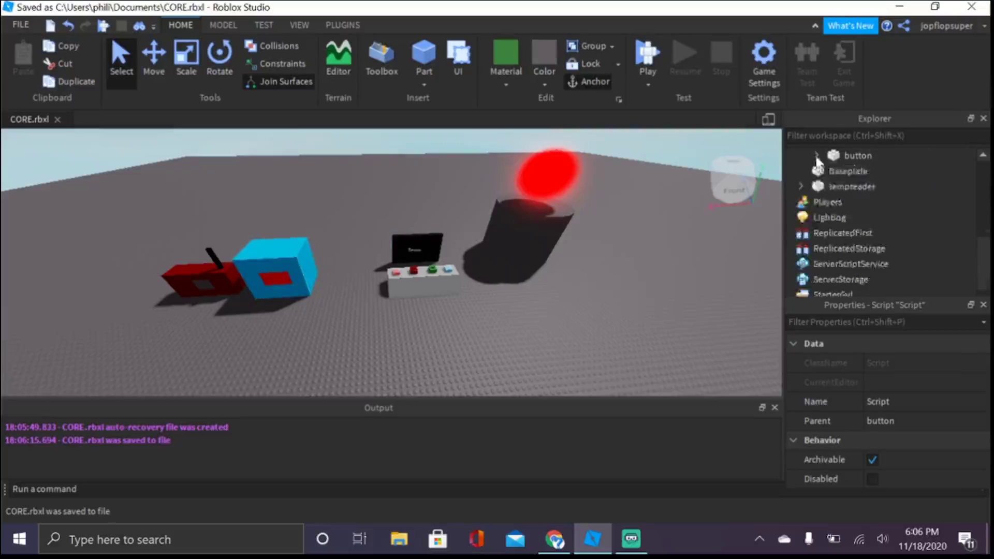
pyautogui.scroll(4, 818, 169)
pyautogui.click(816, 217)
pyautogui.click(808, 202)
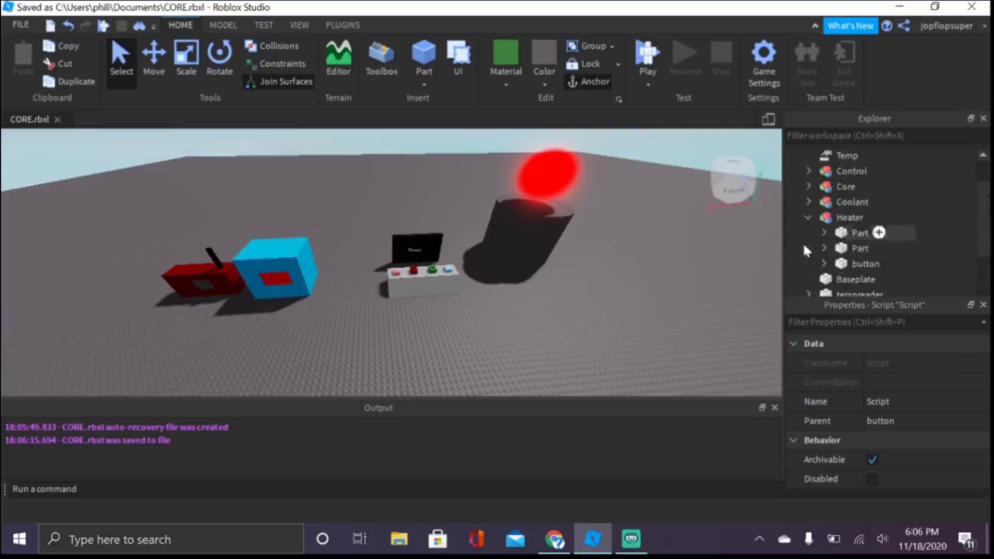
pyautogui.click(808, 217)
pyautogui.moveTo(508, 293); pyautogui.dragTo(502, 280, button='right')
pyautogui.moveTo(451, 218); pyautogui.dragTo(374, 247)
pyautogui.moveTo(385, 353); pyautogui.dragTo(385, 354)
pyautogui.scroll(2, 384, 353)
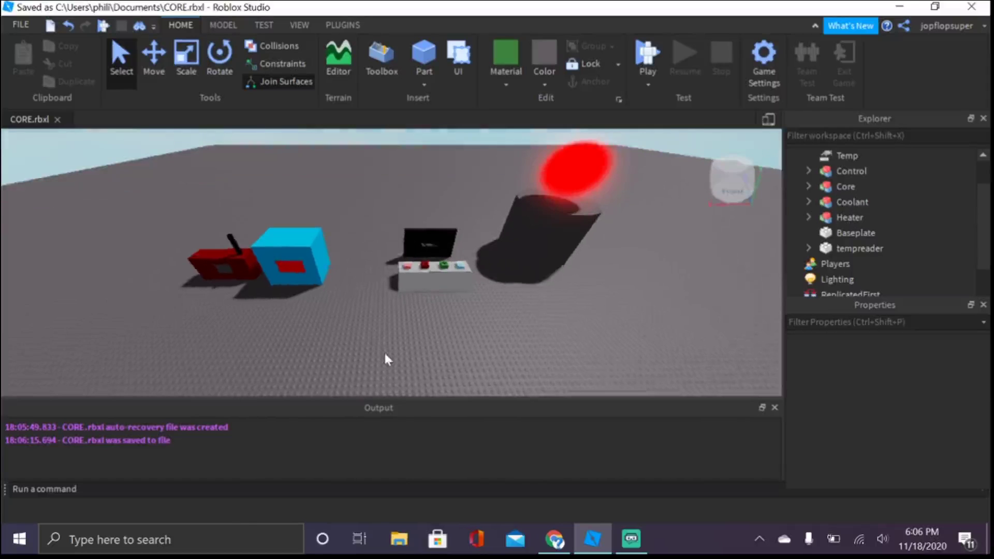
pyautogui.scroll(-4, 385, 354)
pyautogui.scroll(7, 385, 353)
pyautogui.scroll(-7, 383, 350)
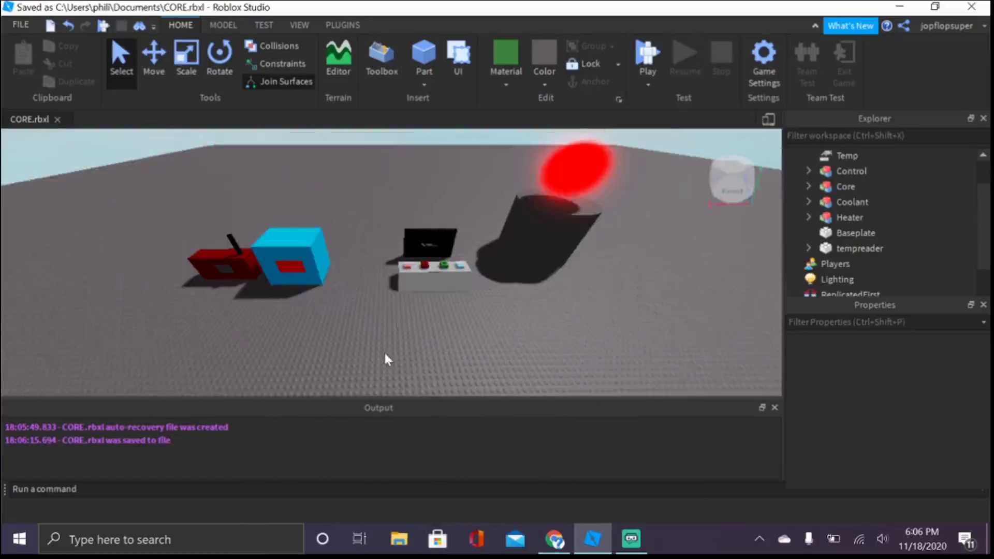